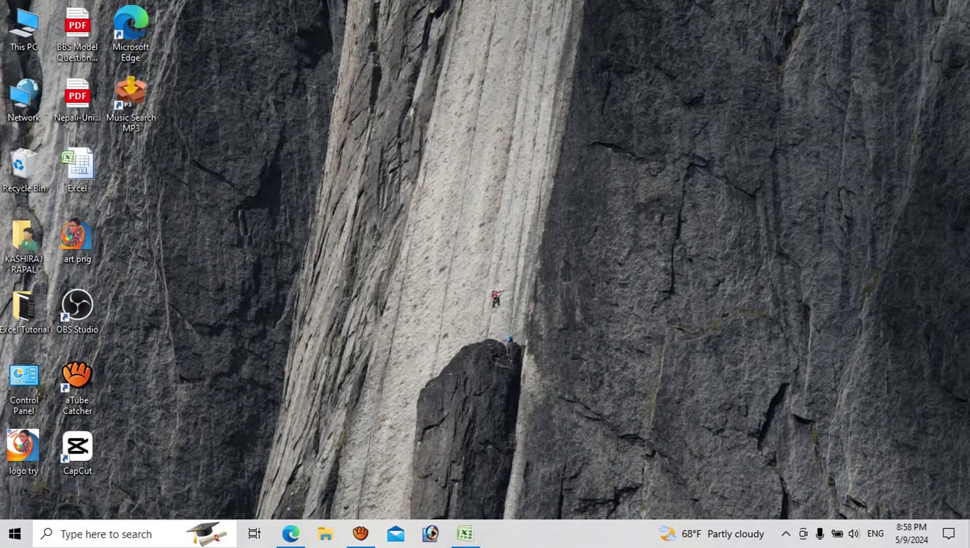
Refresh the desktop and bring the Excel salary workbook to the front
{"action": "right_click", "coordinate": [674, 76]}
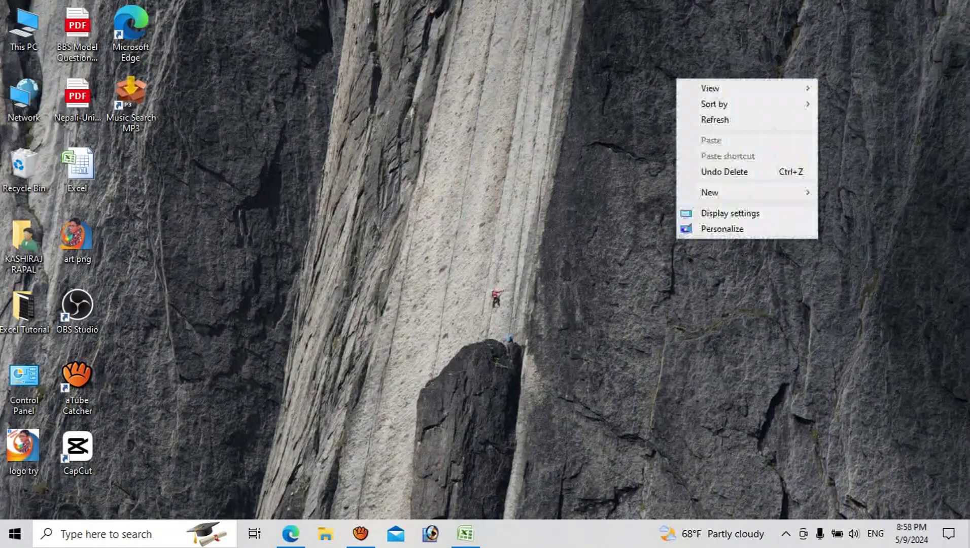
{"action": "left_click", "coordinate": [716, 120]}
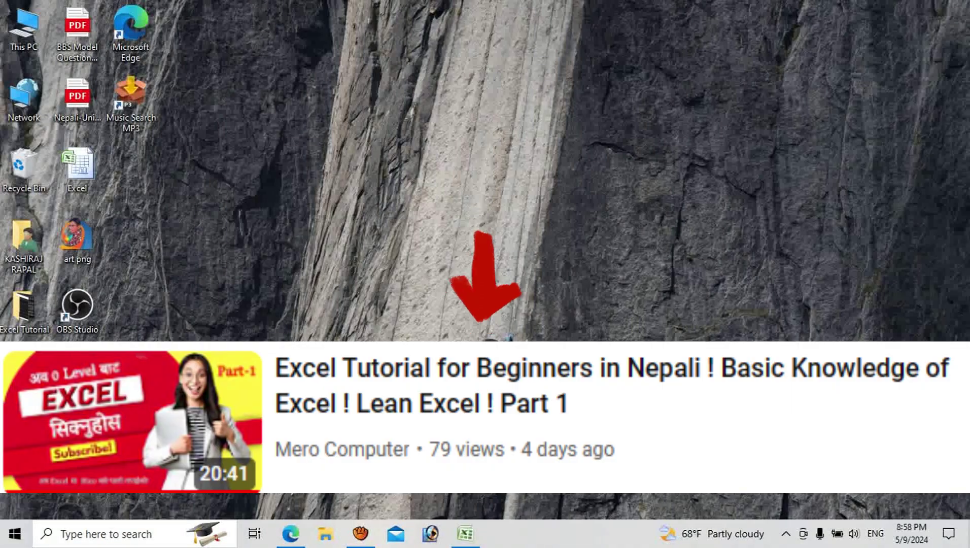
{"action": "left_click", "coordinate": [465, 533]}
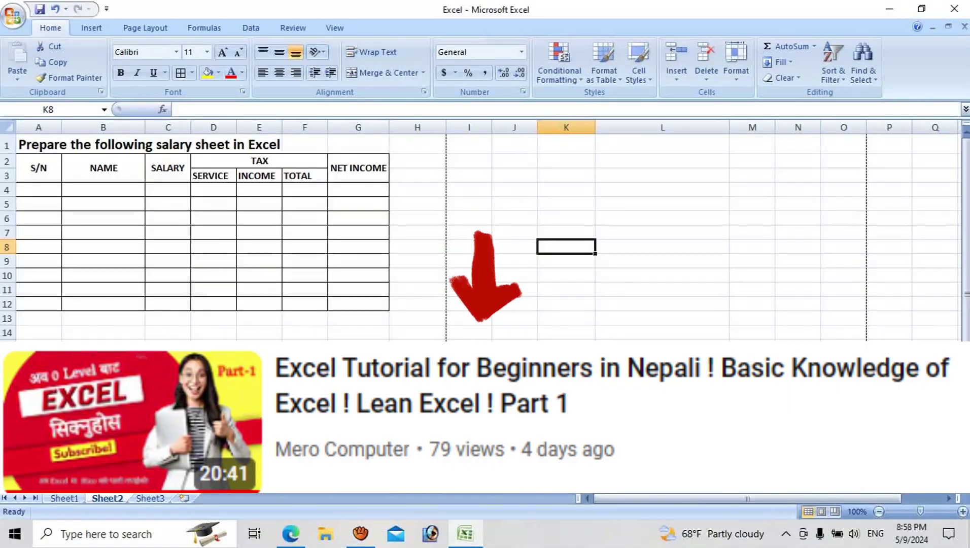
Go to Sheet1 and select cells C14, C13, G11 and F8 around its S/N, NAME, RS. table
{"action": "key", "text": "ctrl+Page_Up"}
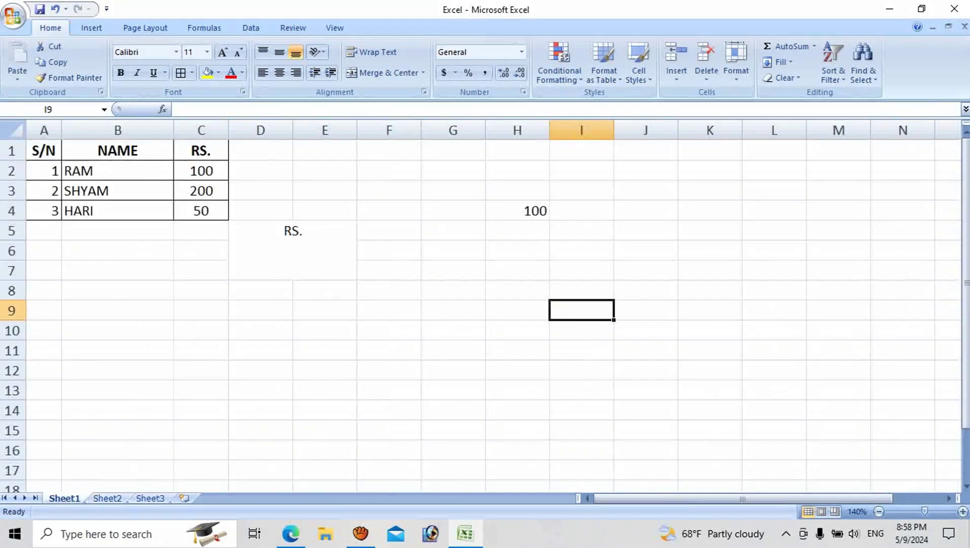
{"action": "left_click", "coordinate": [201, 410]}
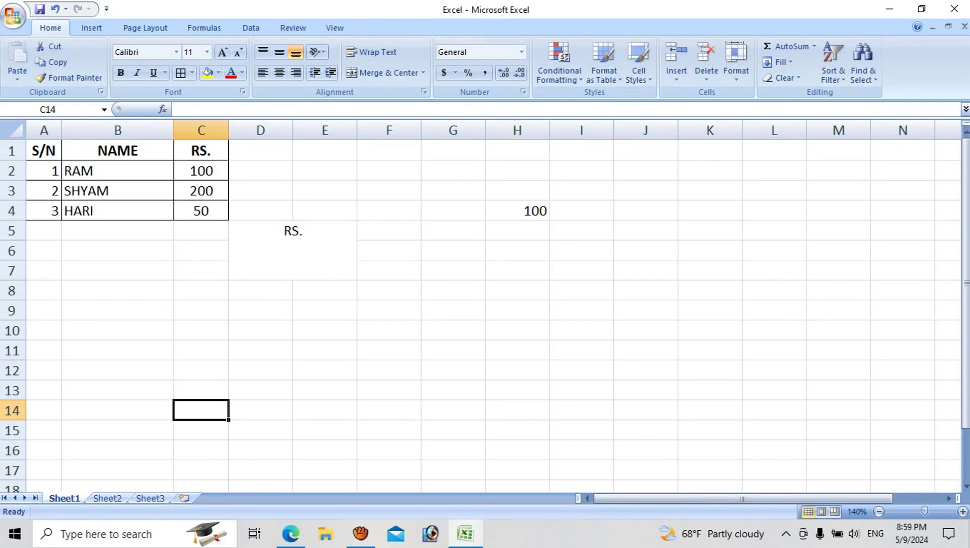
{"action": "left_click", "coordinate": [201, 389]}
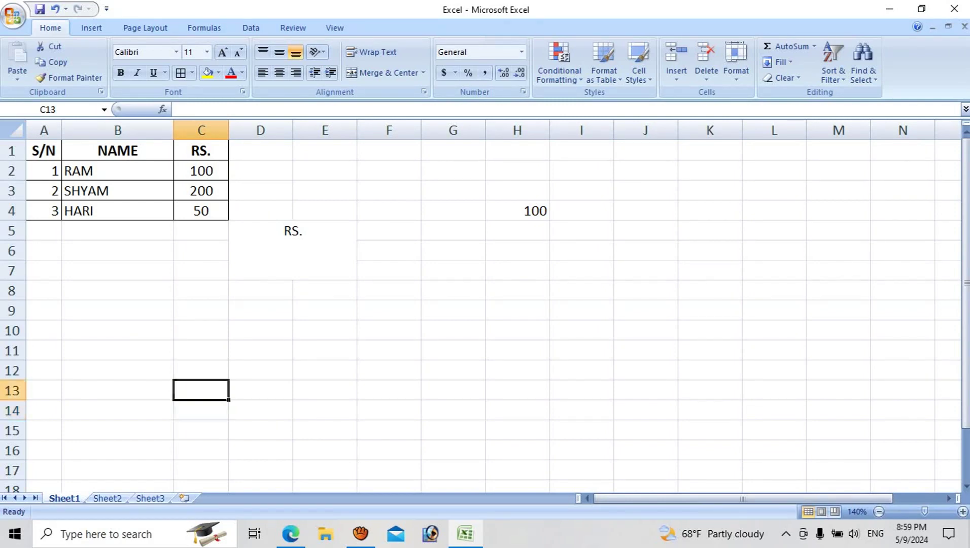
{"action": "left_click", "coordinate": [454, 351]}
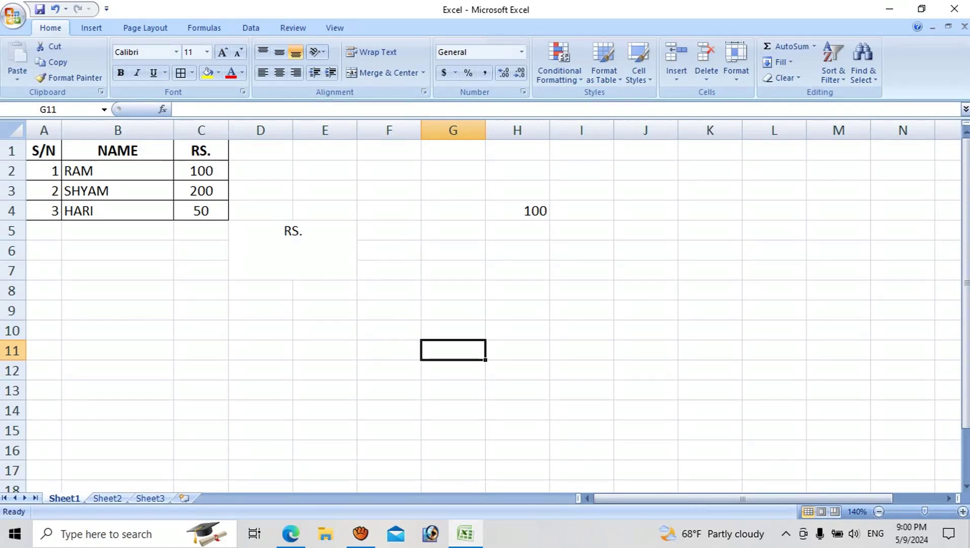
{"action": "left_click", "coordinate": [389, 290]}
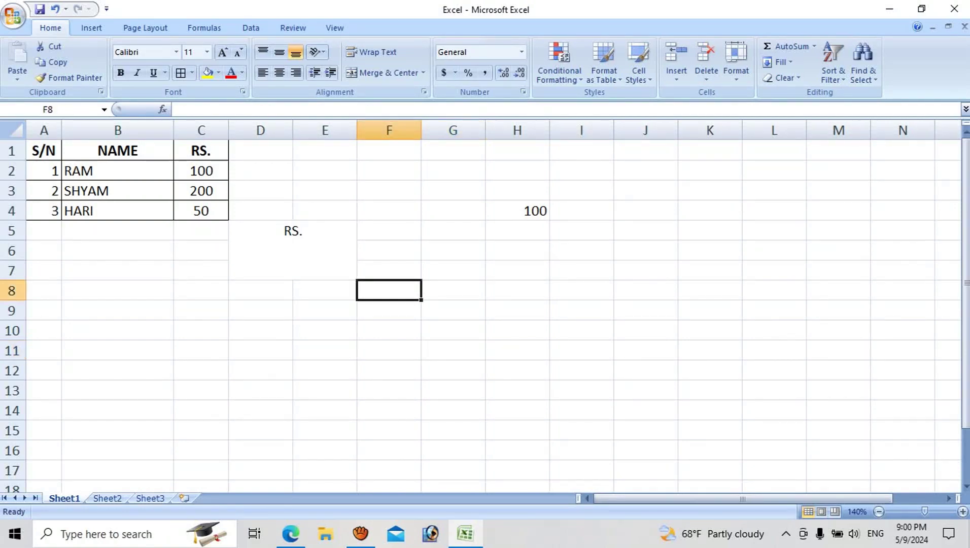
{"action": "key", "text": "ctrl+Page_Down"}
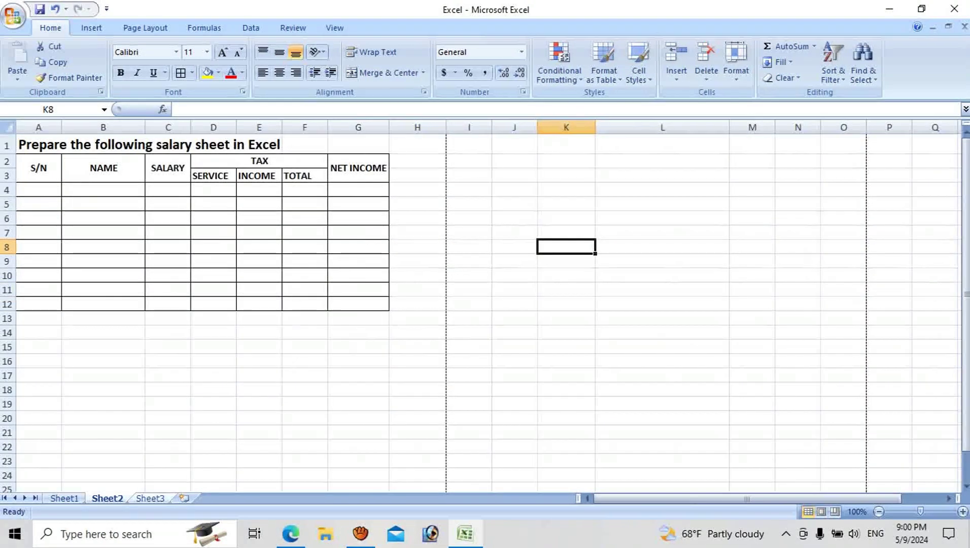
{"action": "key", "text": "ctrl+Page_Down"}
{"action": "key", "text": "ctrl+Page_Up"}
{"action": "key", "text": "ctrl+Page_Up"}
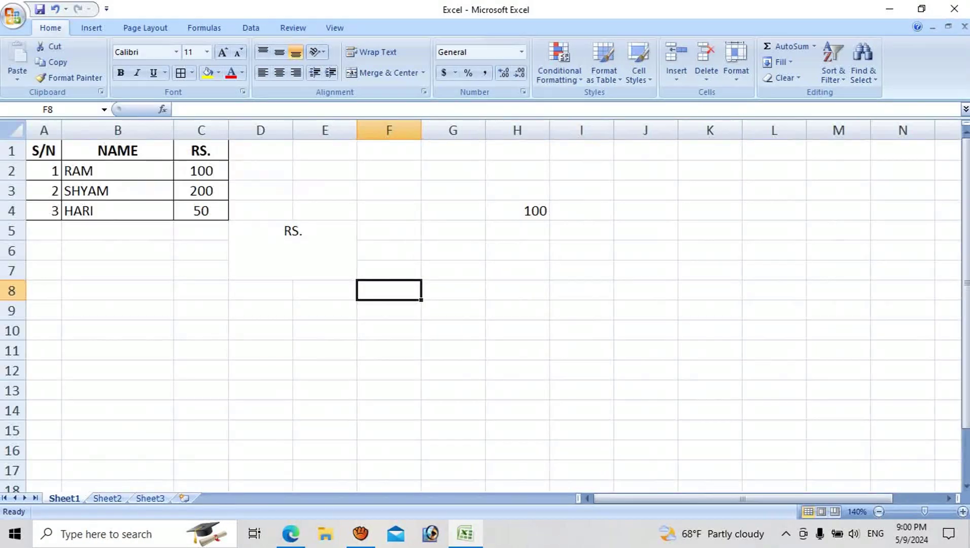
{"action": "left_click", "coordinate": [117, 350]}
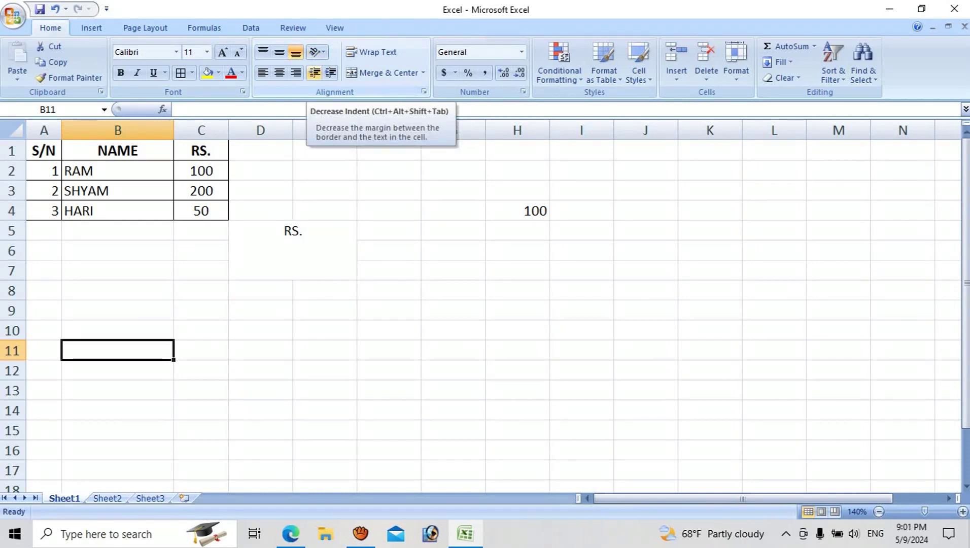
Clear RS. from merged block D5:E7, enter INCOME there, and reselect the block
{"action": "left_click", "coordinate": [316, 52]}
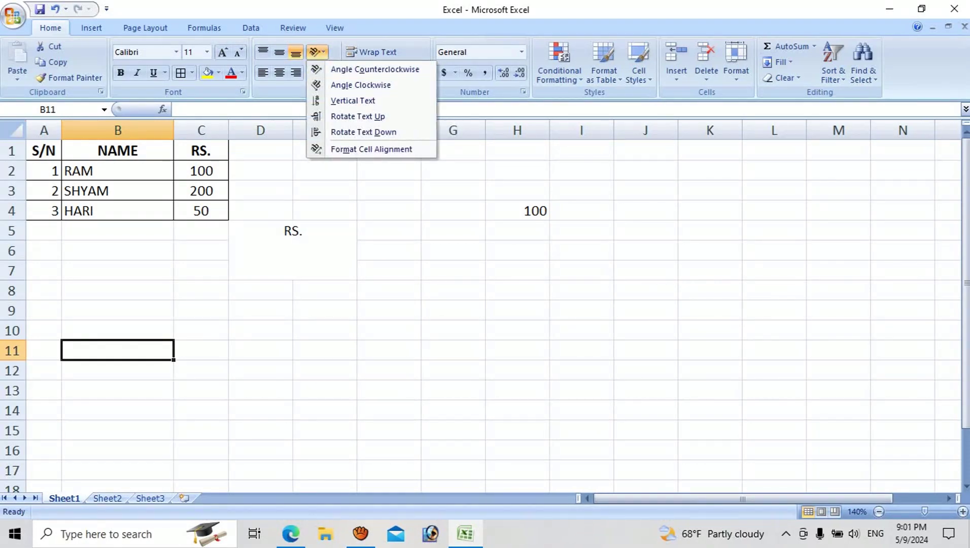
{"action": "key", "text": "Escape"}
{"action": "left_click", "coordinate": [389, 191]}
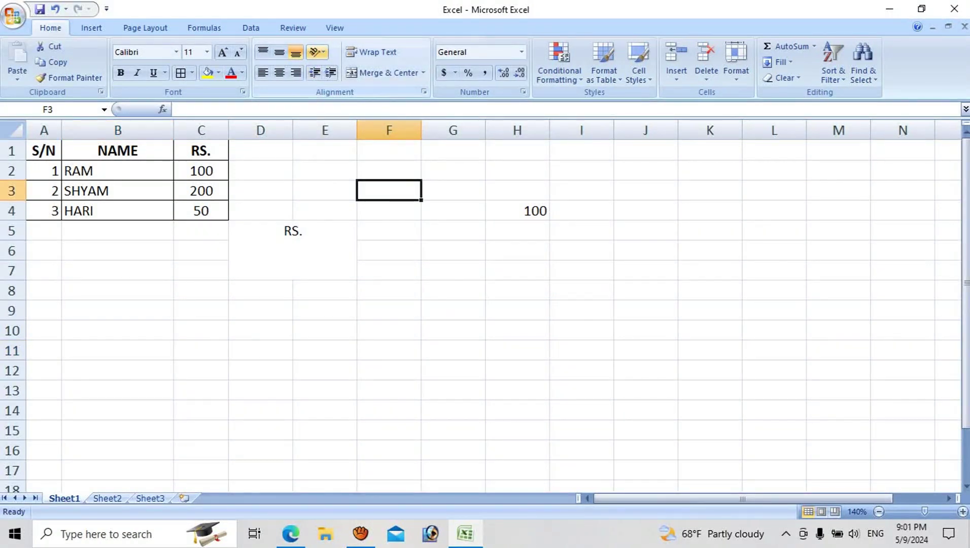
{"action": "left_click", "coordinate": [389, 350]}
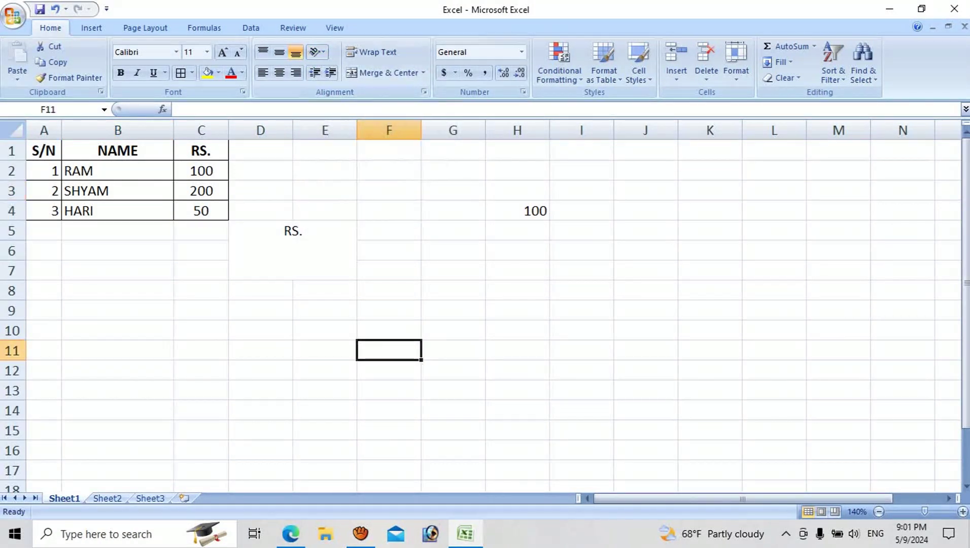
{"action": "left_click", "coordinate": [293, 251]}
{"action": "key", "text": "Delete"}
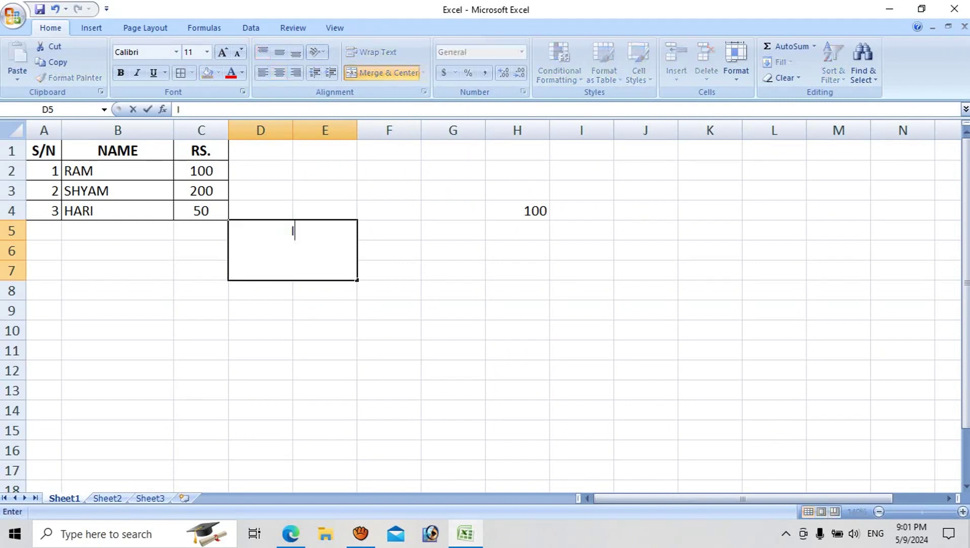
{"action": "type", "text": "INCOME"}
{"action": "key", "text": "Return"}
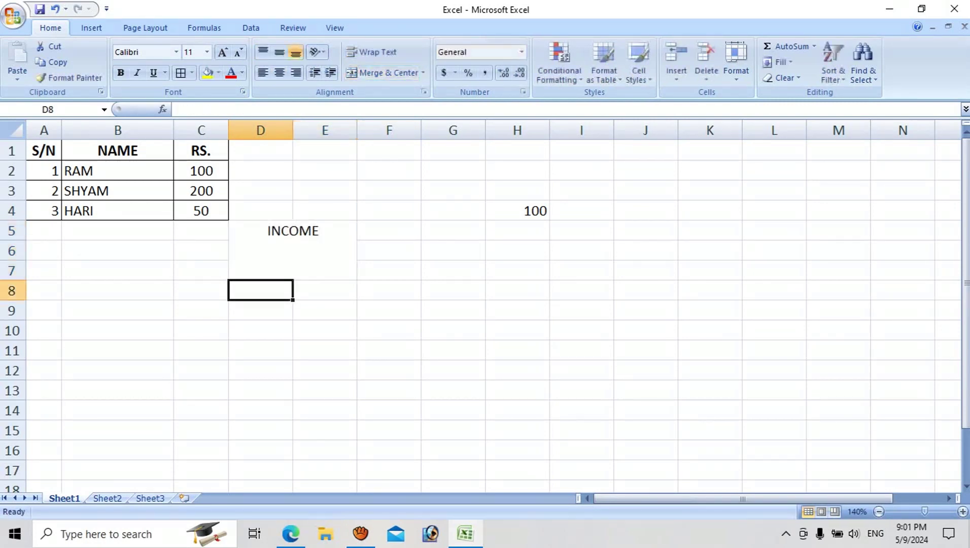
{"action": "left_click", "coordinate": [293, 250]}
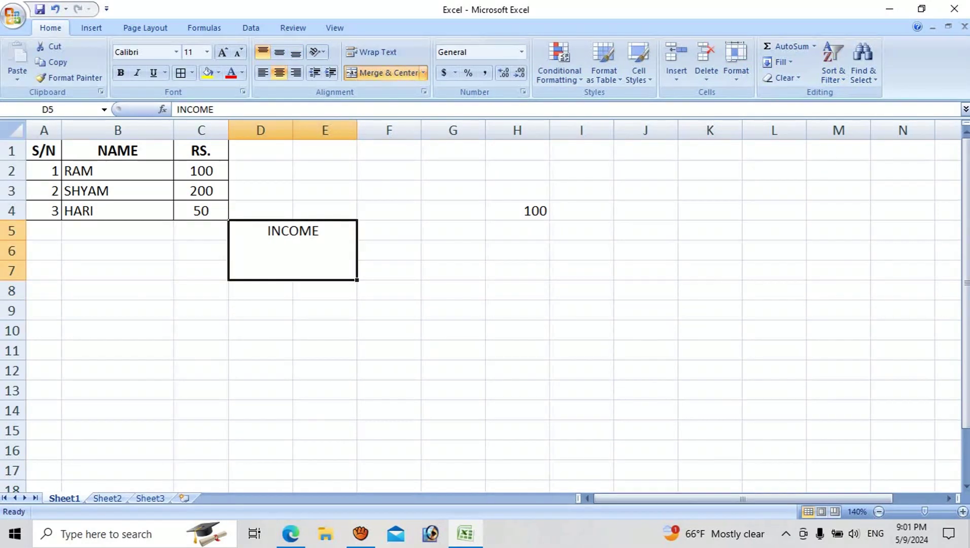
Try Angle Counterclockwise and Angle Clockwise on INCOME, then settle on Vertical Text
{"action": "left_click", "coordinate": [317, 52]}
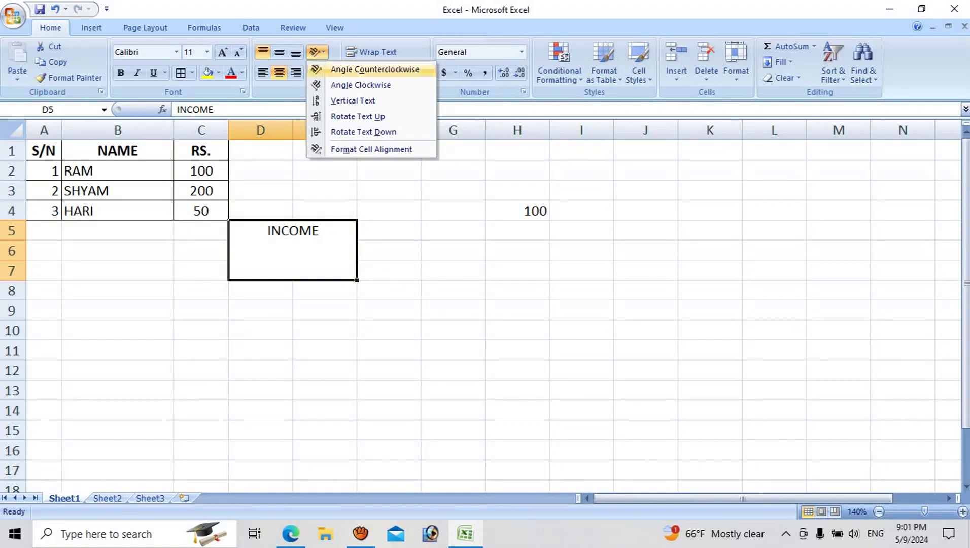
{"action": "left_click", "coordinate": [375, 69]}
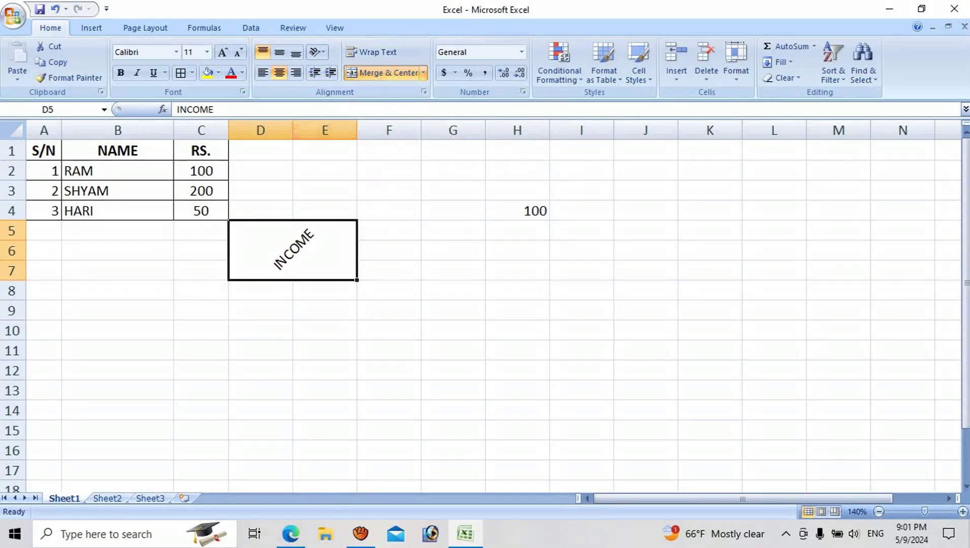
{"action": "left_click", "coordinate": [317, 51]}
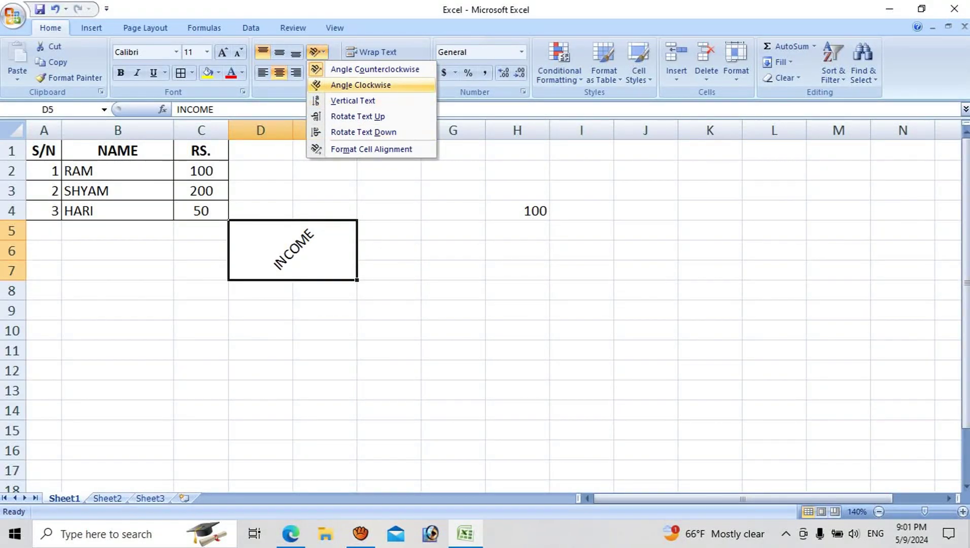
{"action": "left_click", "coordinate": [361, 85]}
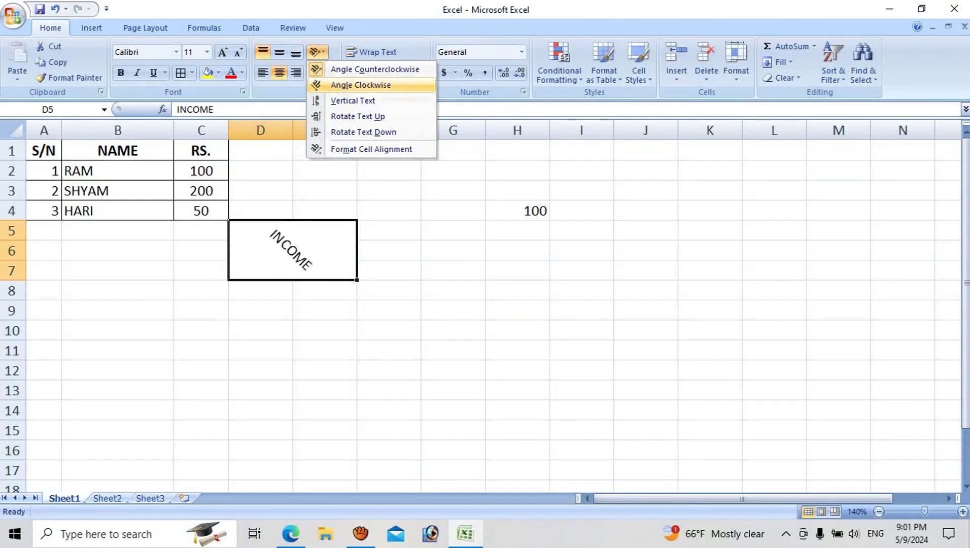
{"action": "left_click", "coordinate": [317, 51]}
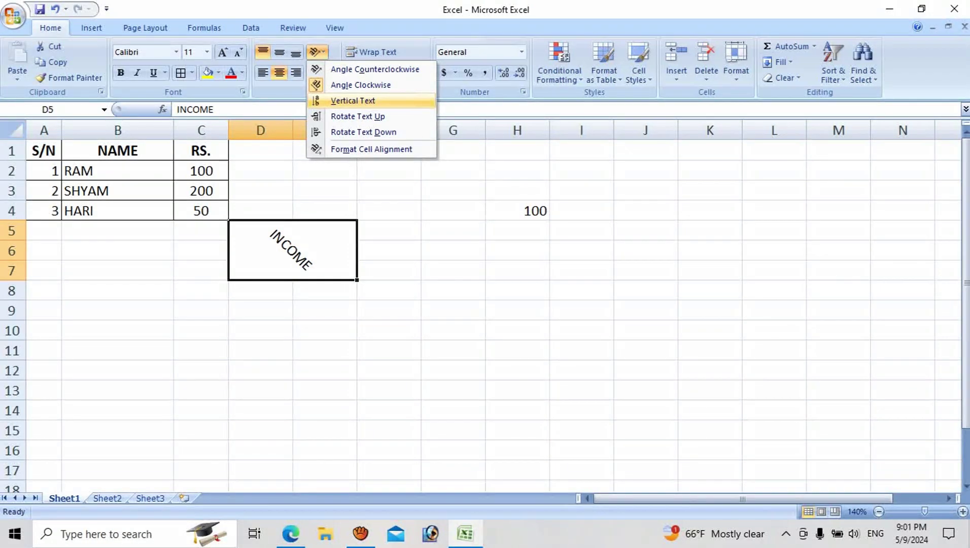
{"action": "left_click", "coordinate": [353, 101]}
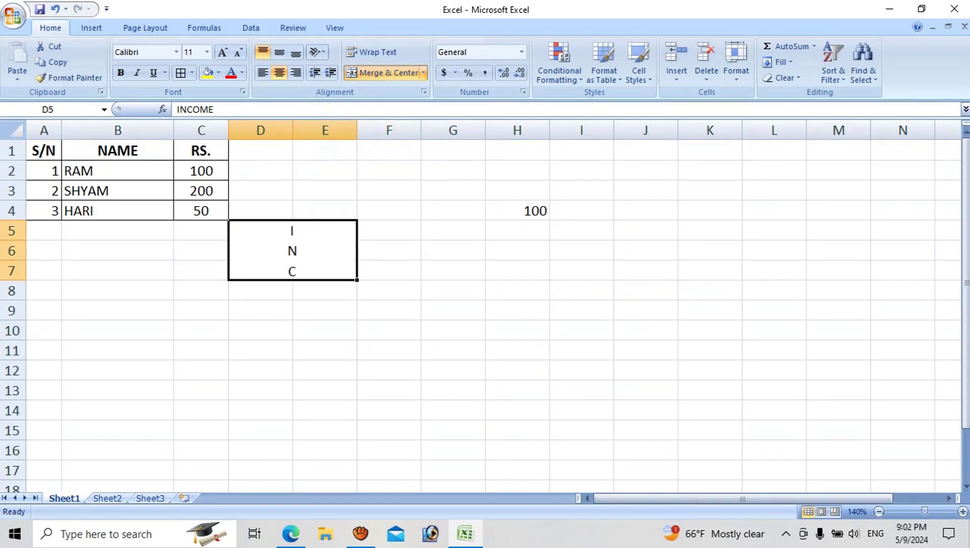
Replace INCOME with THE in D5:E7 and apply Rotate Text Up to it
{"action": "key", "text": "Delete"}
{"action": "type", "text": "THE"}
{"action": "key", "text": "Return"}
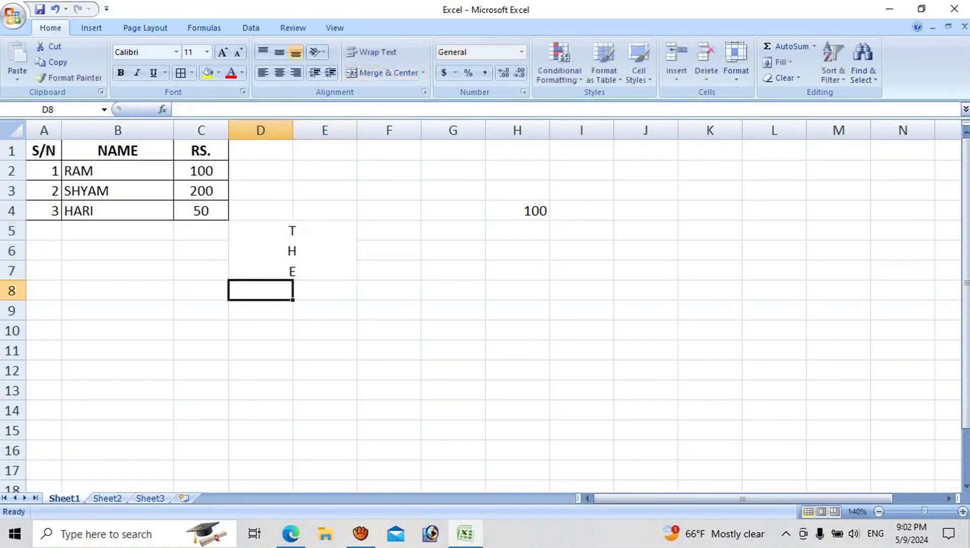
{"action": "left_click", "coordinate": [293, 250]}
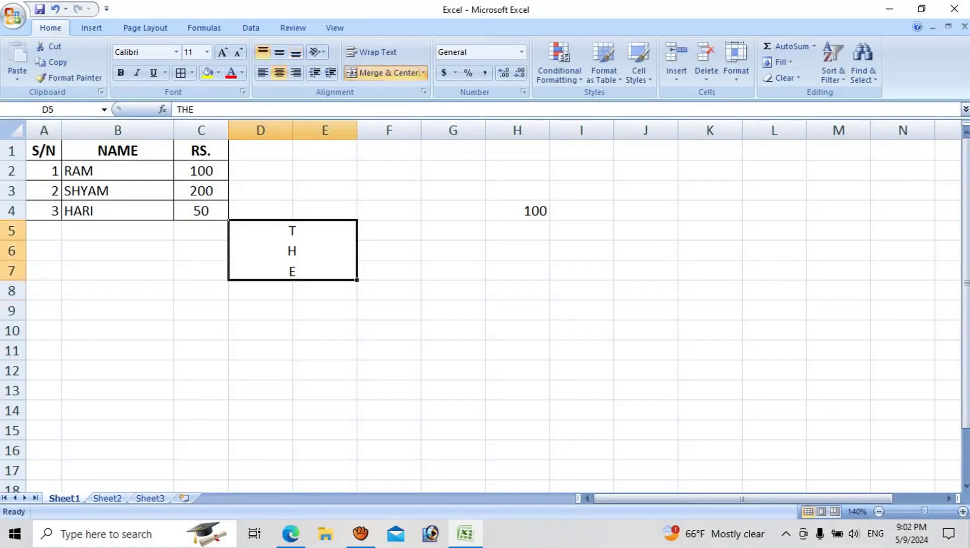
{"action": "left_click", "coordinate": [317, 52]}
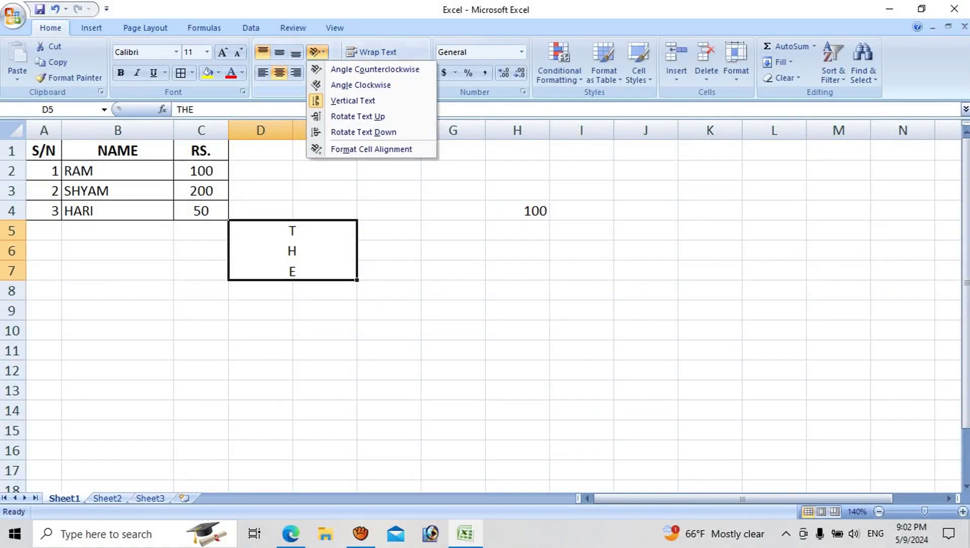
{"action": "left_click", "coordinate": [355, 116]}
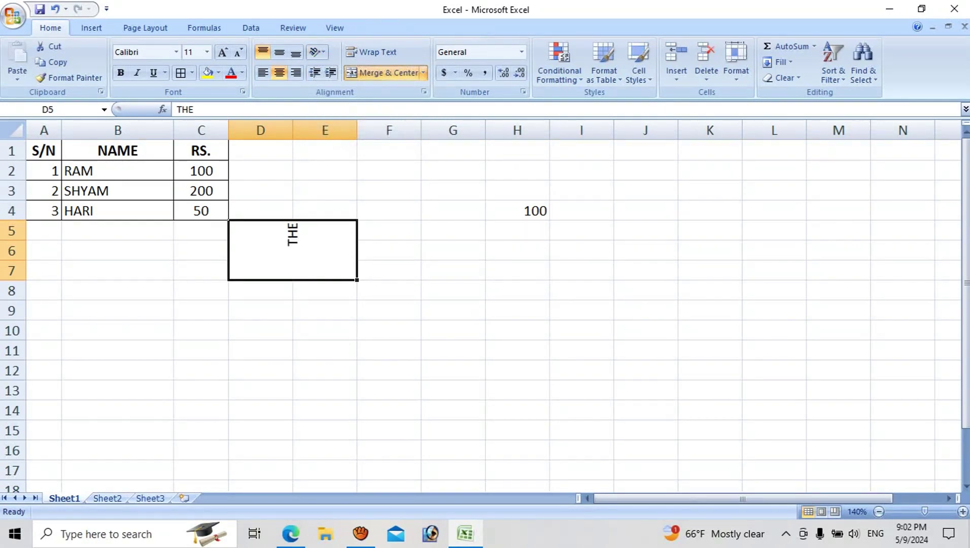
Retype INCOME in D5:E7, try Rotate Text Down, then set Rotate Text Up
{"action": "type", "text": "INCOME"}
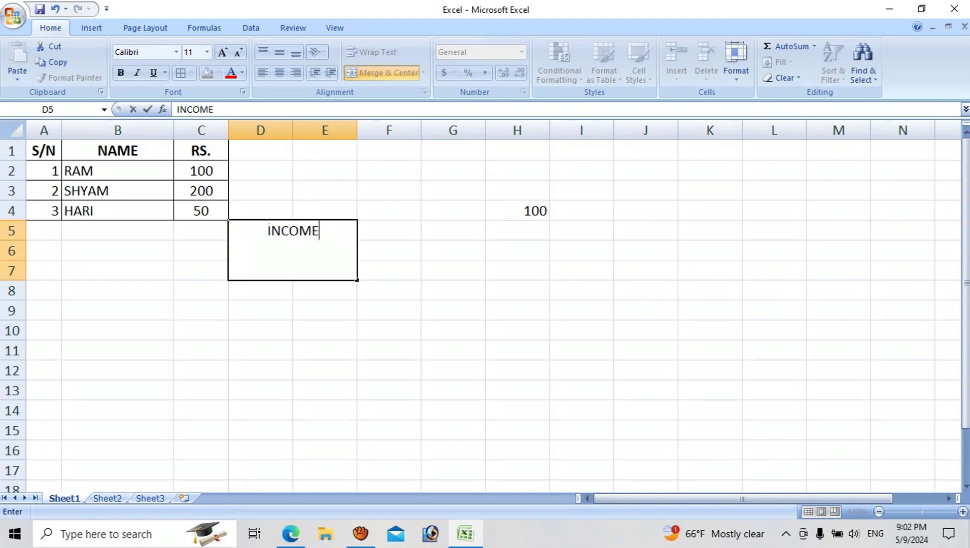
{"action": "key", "text": "Return"}
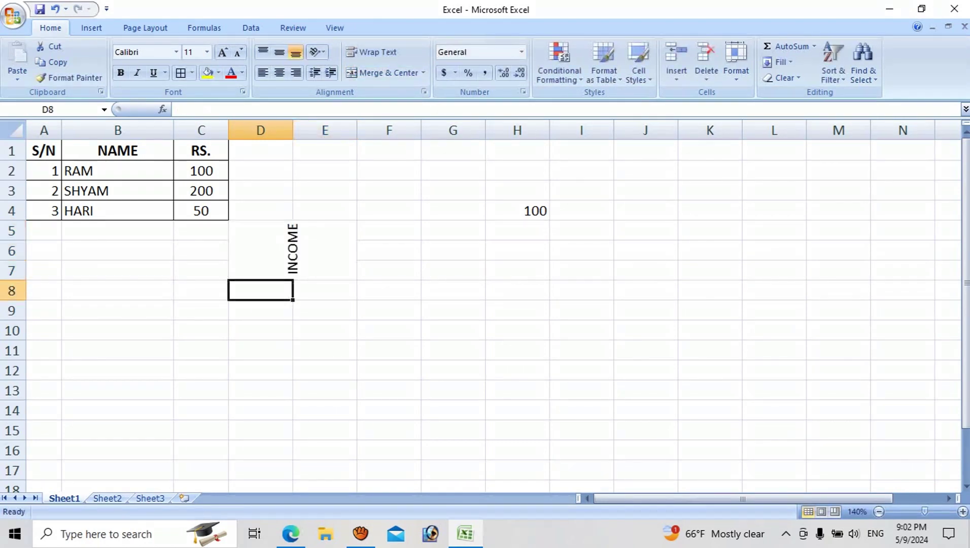
{"action": "left_click", "coordinate": [293, 250]}
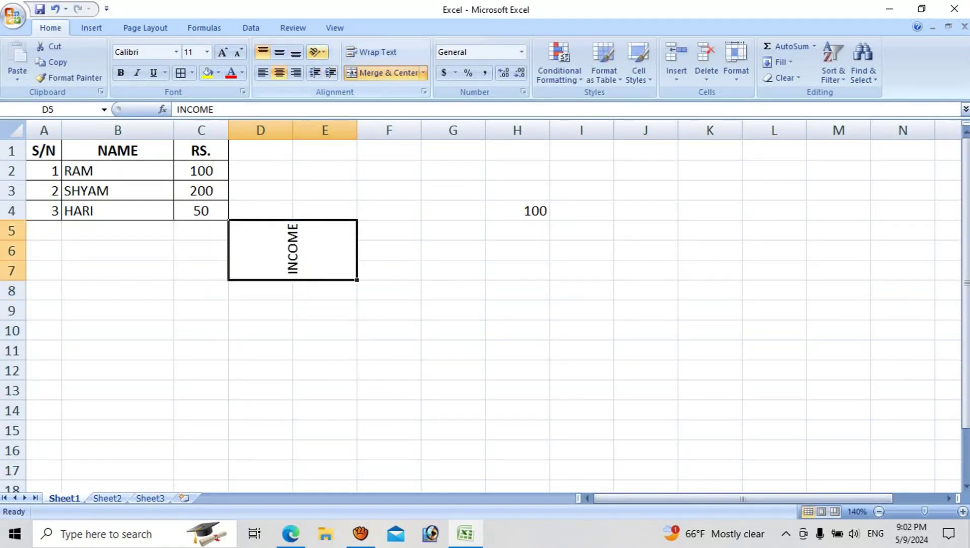
{"action": "left_click", "coordinate": [317, 52]}
{"action": "left_click", "coordinate": [363, 132]}
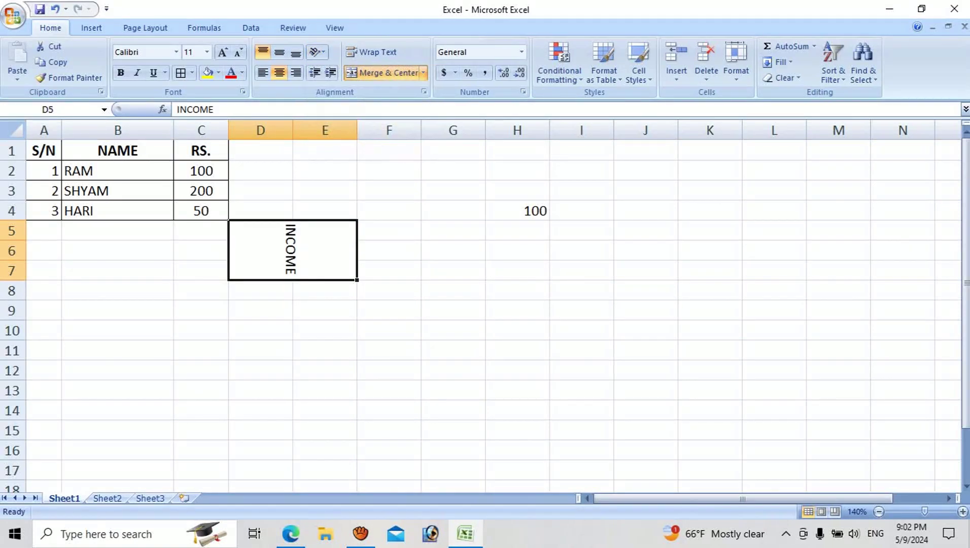
{"action": "left_click", "coordinate": [317, 52]}
{"action": "left_click", "coordinate": [363, 115]}
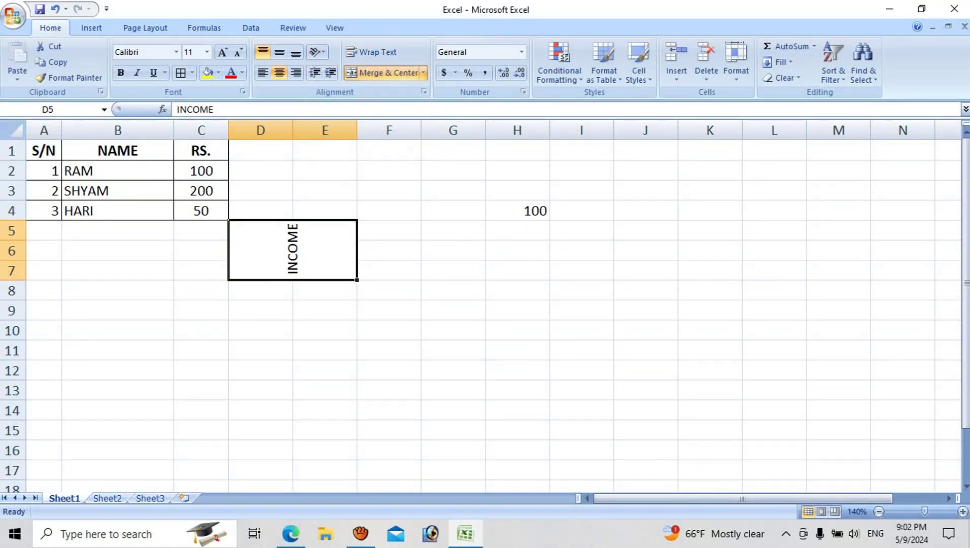
{"action": "left_click", "coordinate": [317, 51]}
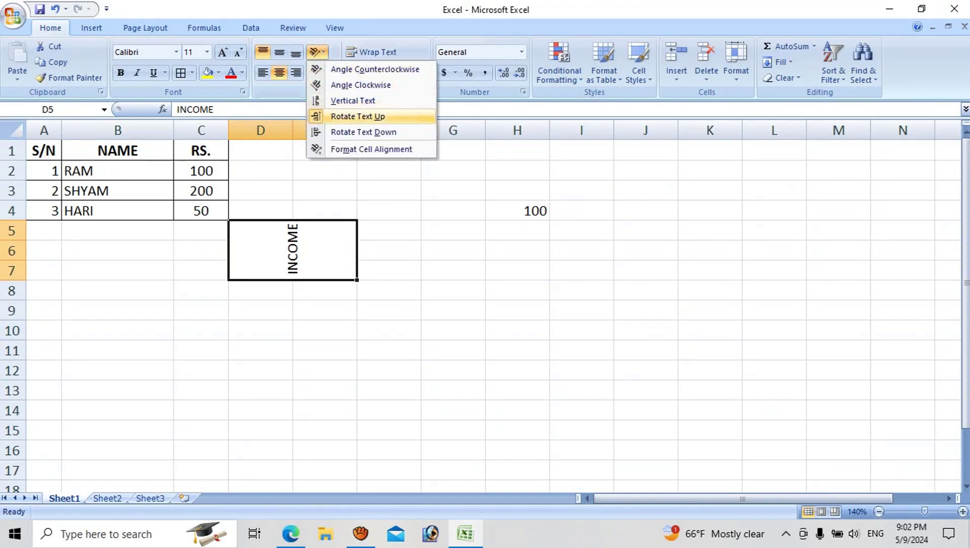
Cycle INCOME through Rotate Text Down, the counterclockwise and clockwise angles, and Vertical Text
{"action": "left_click", "coordinate": [364, 132]}
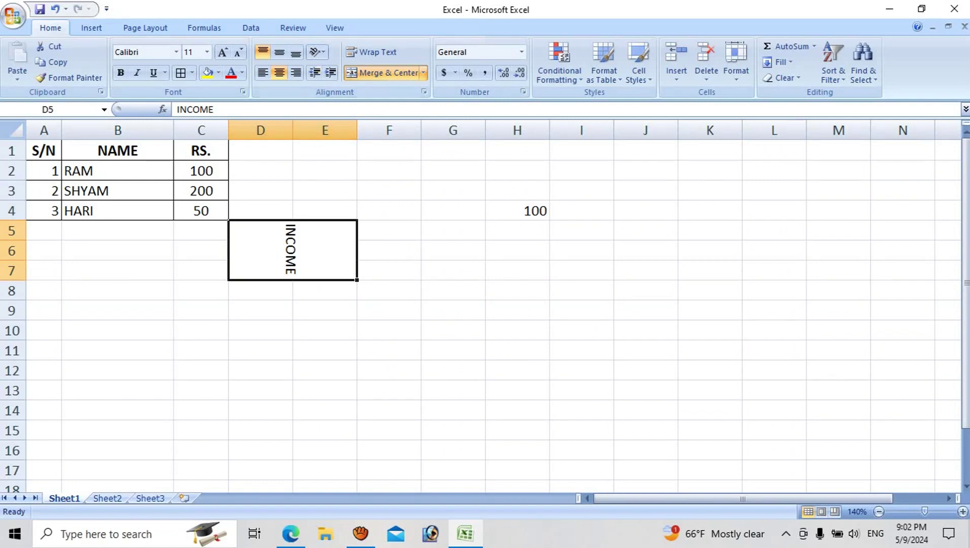
{"action": "left_click", "coordinate": [317, 52]}
{"action": "left_click", "coordinate": [368, 67]}
{"action": "left_click", "coordinate": [317, 52]}
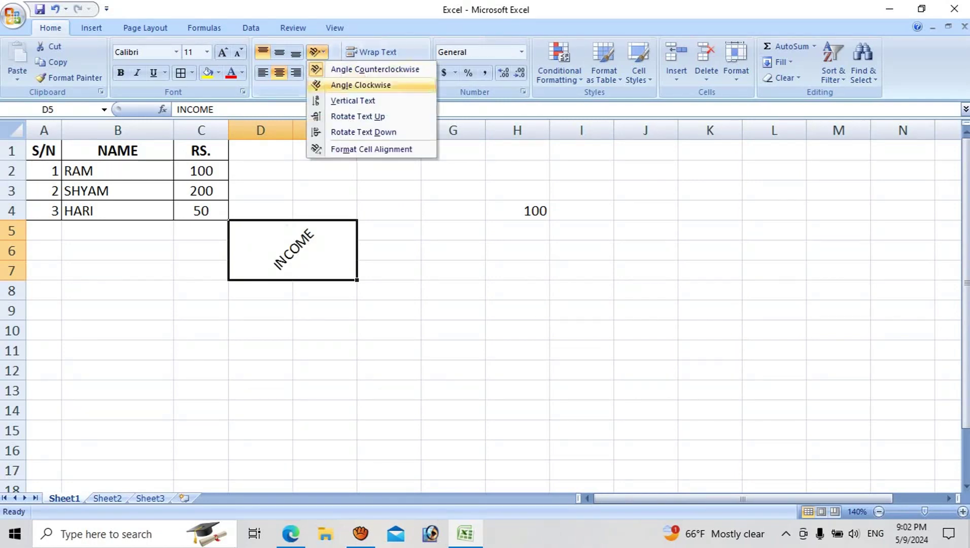
{"action": "left_click", "coordinate": [368, 84]}
{"action": "left_click", "coordinate": [317, 51]}
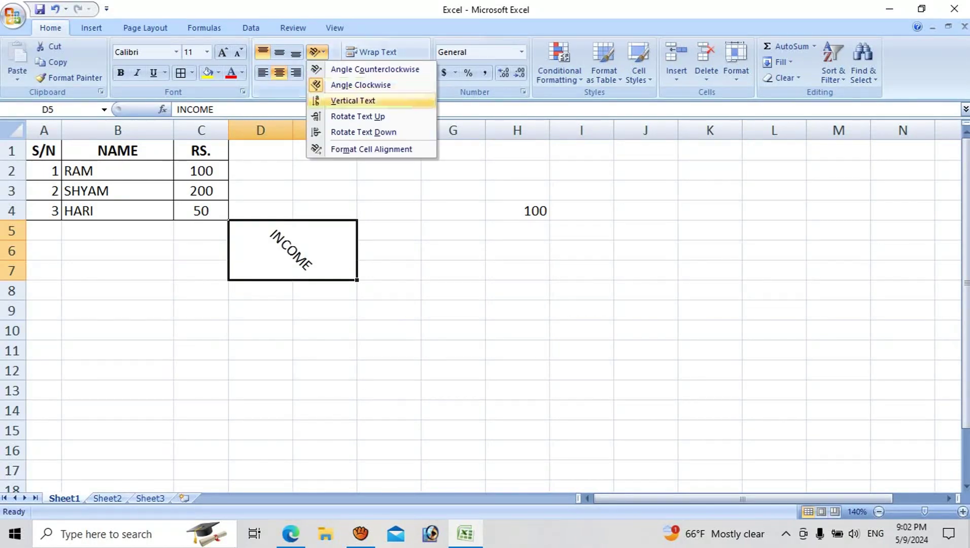
{"action": "left_click", "coordinate": [363, 100]}
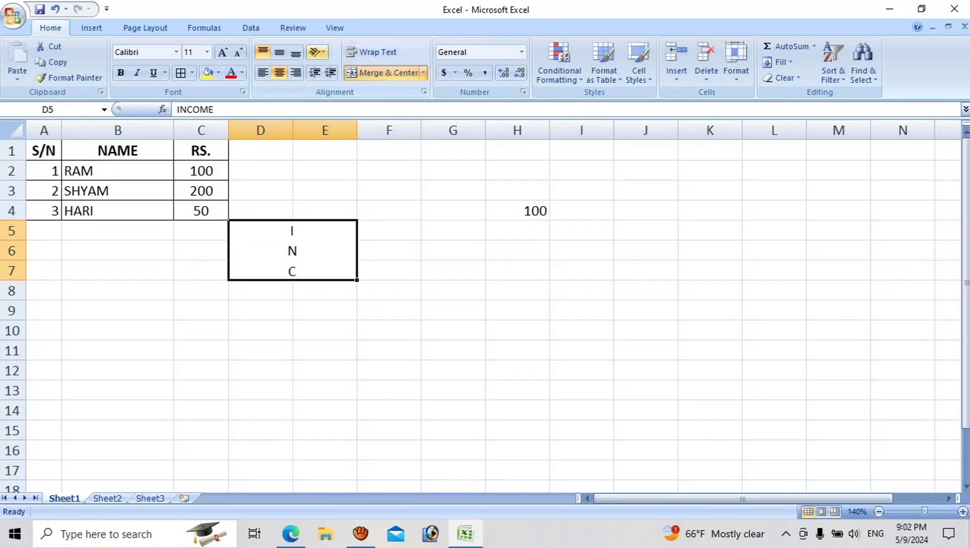
{"action": "left_click", "coordinate": [317, 51]}
{"action": "left_click", "coordinate": [369, 67]}
{"action": "left_click", "coordinate": [317, 52]}
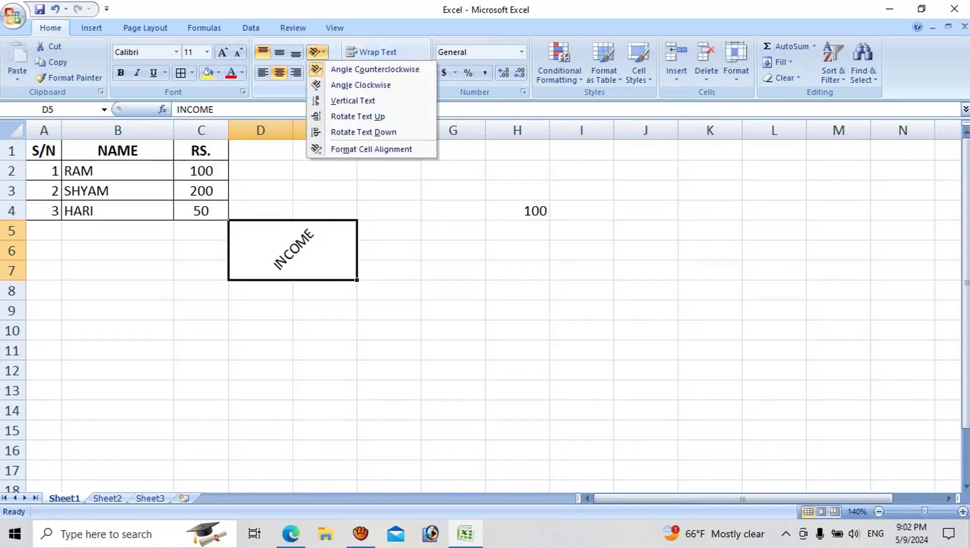
{"action": "left_click", "coordinate": [369, 67]}
Turn Rotate Text Up off so INCOME reads horizontally, then go to Sheet2
{"action": "left_click", "coordinate": [317, 52]}
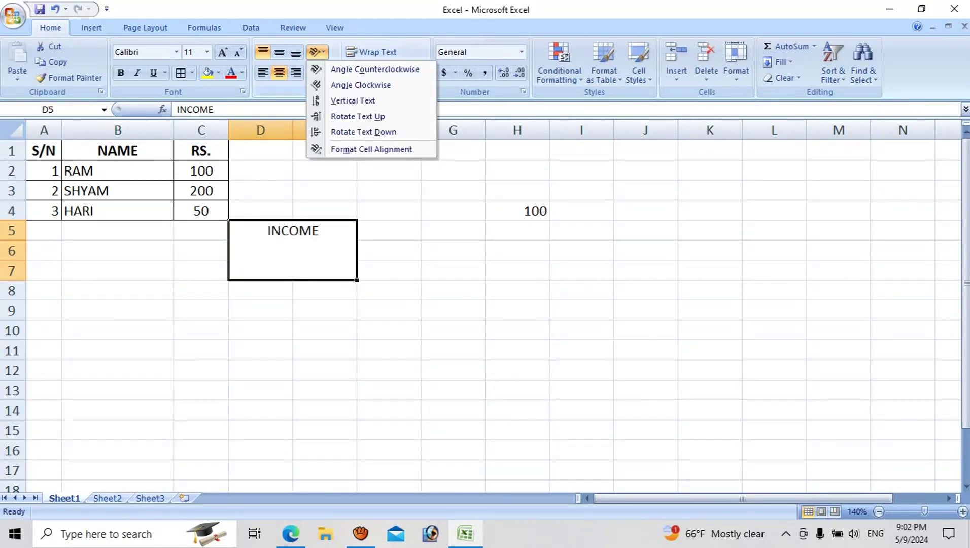
{"action": "left_click", "coordinate": [363, 117]}
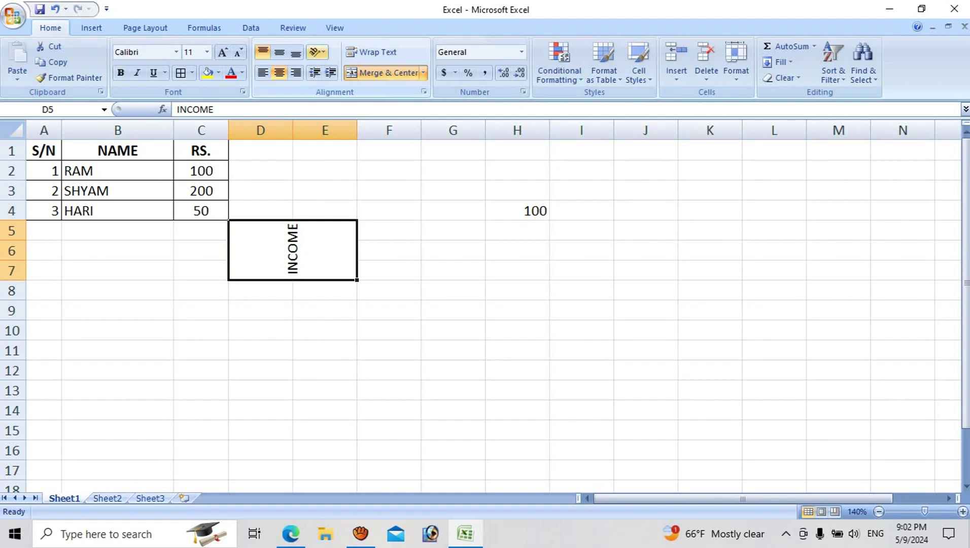
{"action": "left_click", "coordinate": [316, 51]}
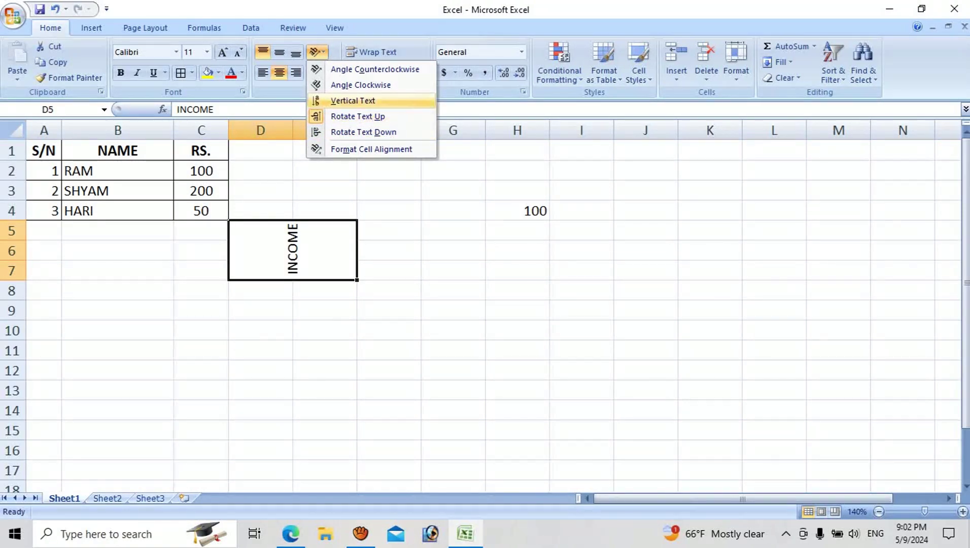
{"action": "left_click", "coordinate": [358, 116]}
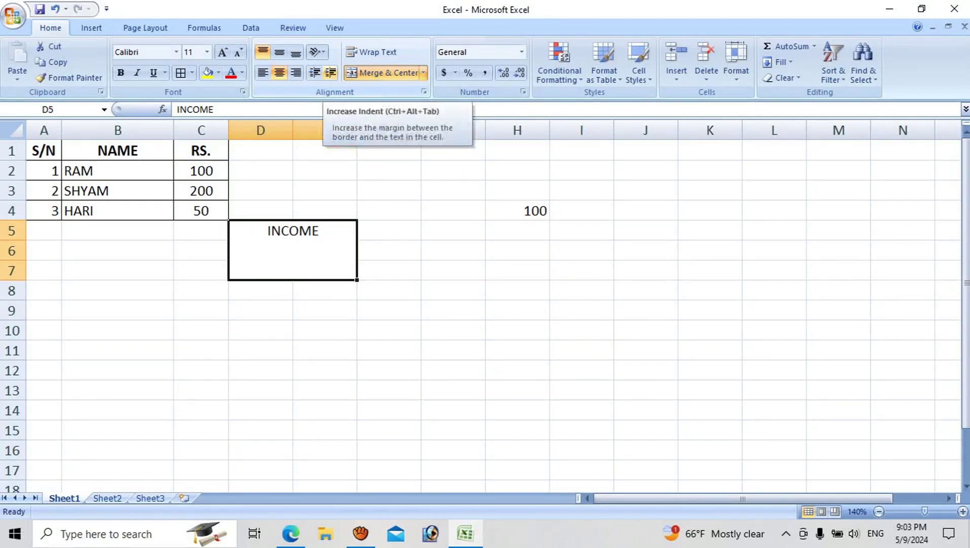
{"action": "left_click", "coordinate": [452, 270]}
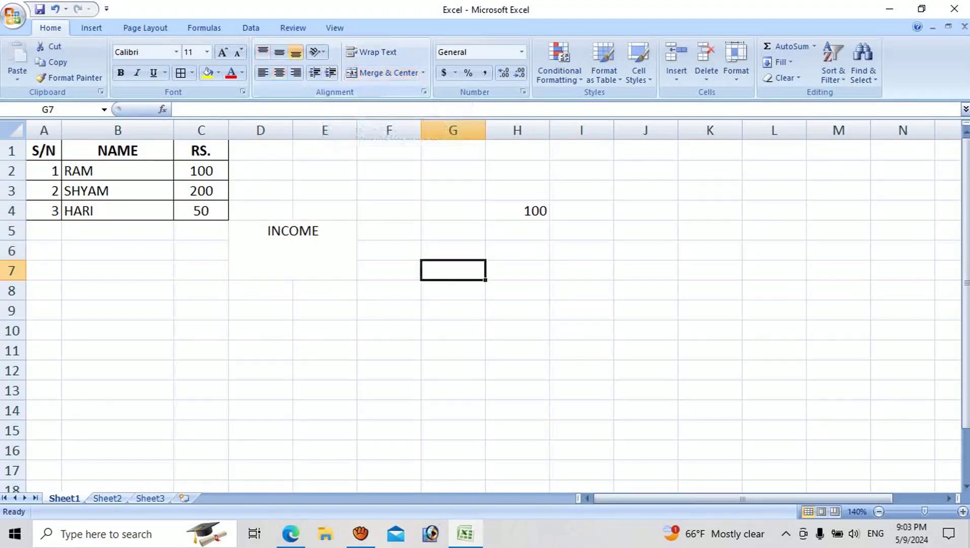
{"action": "left_click", "coordinate": [107, 498]}
Enter 25000, 30000 and 15000 in the NET INCOME cells G4:G6
{"action": "left_click", "coordinate": [213, 433]}
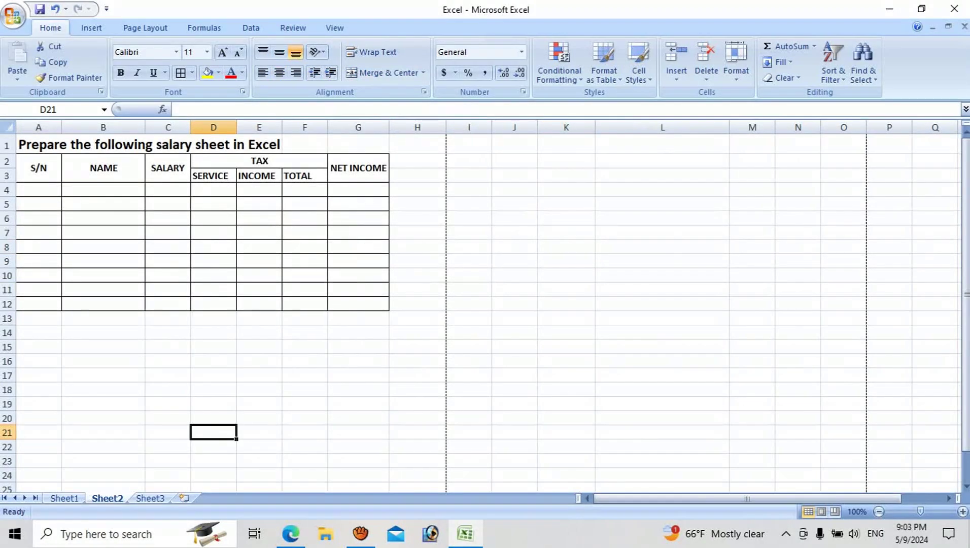
{"action": "left_click", "coordinate": [358, 375]}
{"action": "left_click", "coordinate": [358, 190]}
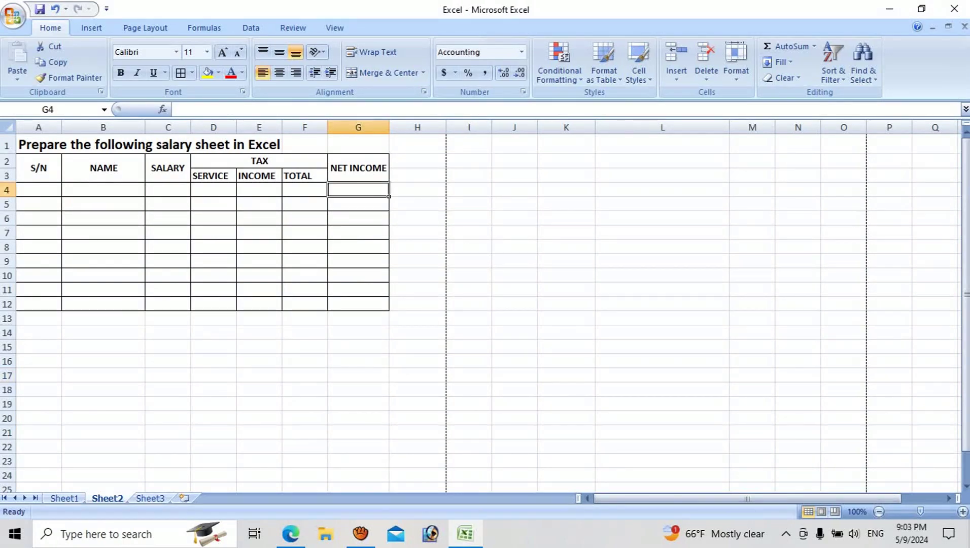
{"action": "type", "text": "250"}
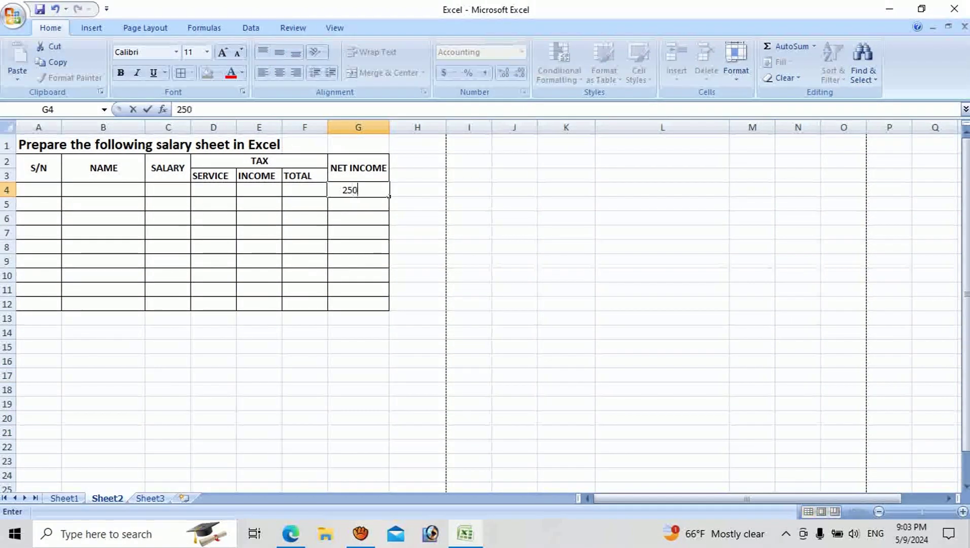
{"action": "type", "text": "00"}
{"action": "key", "text": "Return"}
{"action": "type", "text": "3"}
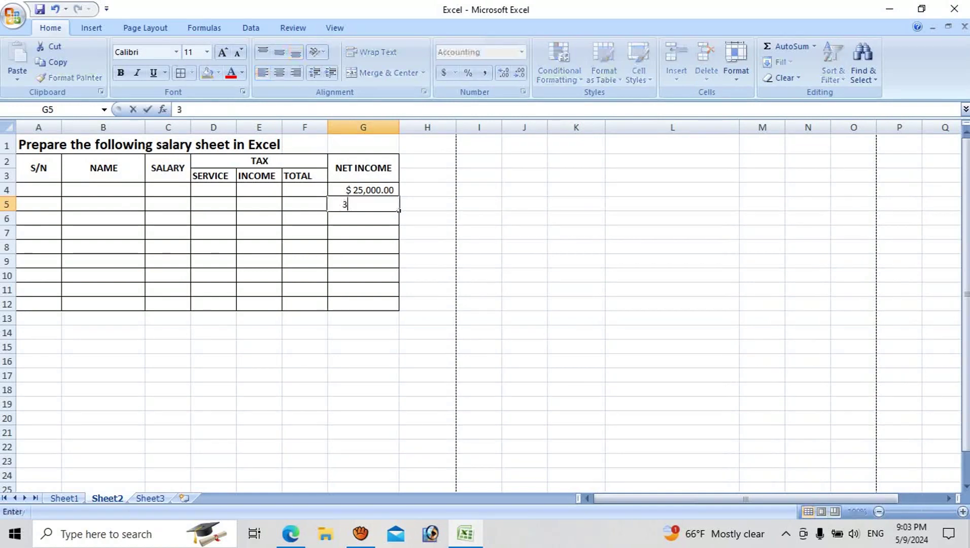
{"action": "type", "text": "$ 30,000"}
{"action": "key", "text": "Return"}
{"action": "type", "text": "15000"}
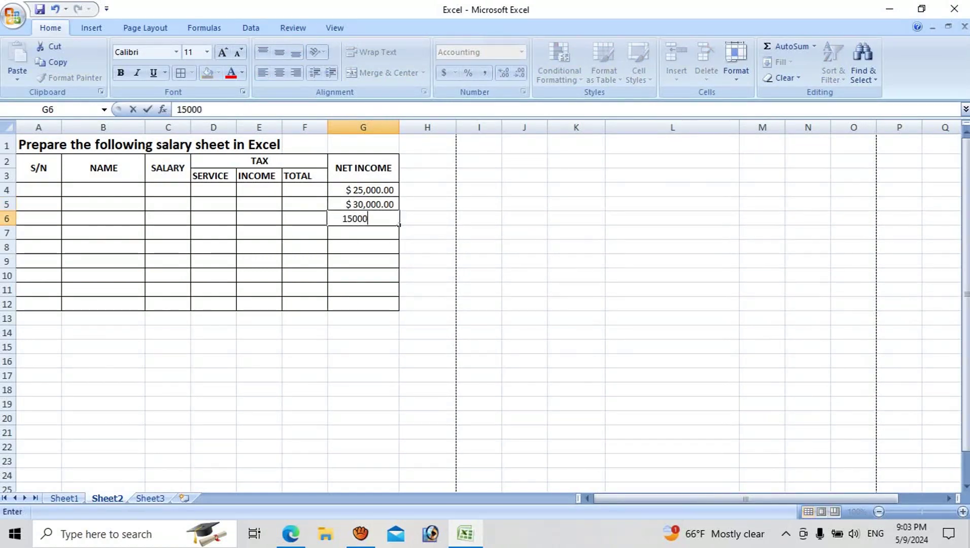
{"action": "key", "text": "Return"}
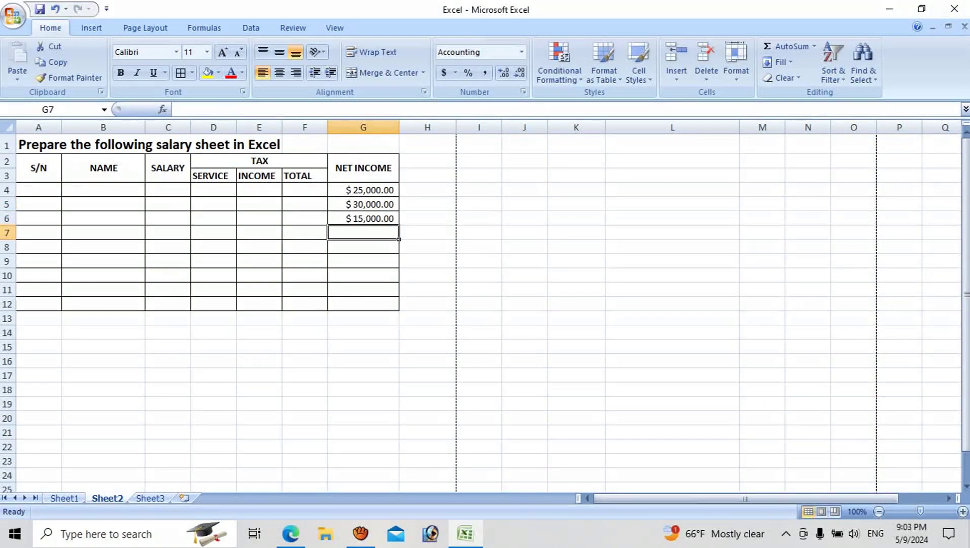
Switch G4:G6 from Accounting to General number format and reselect them
{"action": "left_click_drag", "start_coordinate": [362, 189], "coordinate": [363, 219]}
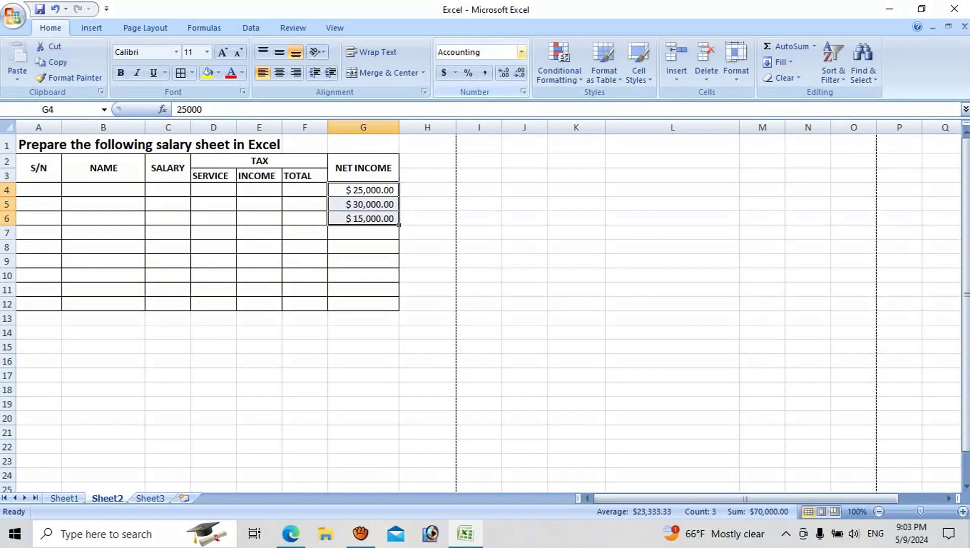
{"action": "left_click", "coordinate": [521, 52]}
{"action": "left_click", "coordinate": [487, 74]}
{"action": "left_click", "coordinate": [524, 218]}
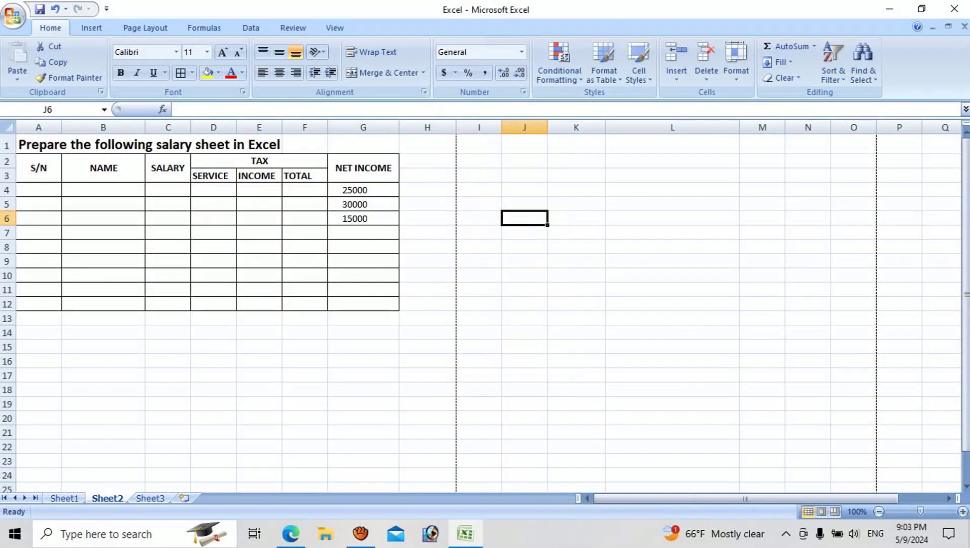
{"action": "left_click_drag", "start_coordinate": [363, 190], "coordinate": [363, 219]}
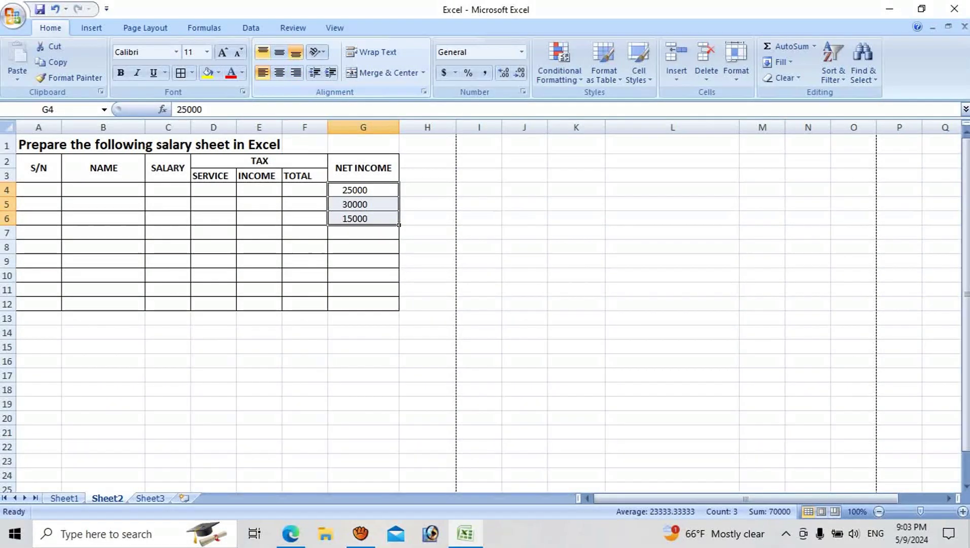
{"action": "left_click", "coordinate": [262, 52]}
{"action": "left_click", "coordinate": [296, 72]}
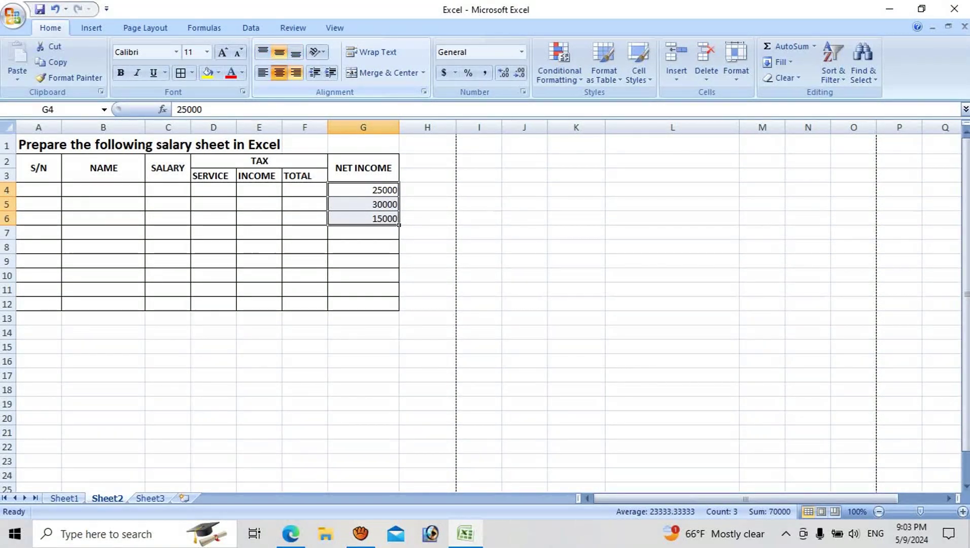
{"action": "left_click", "coordinate": [280, 72]}
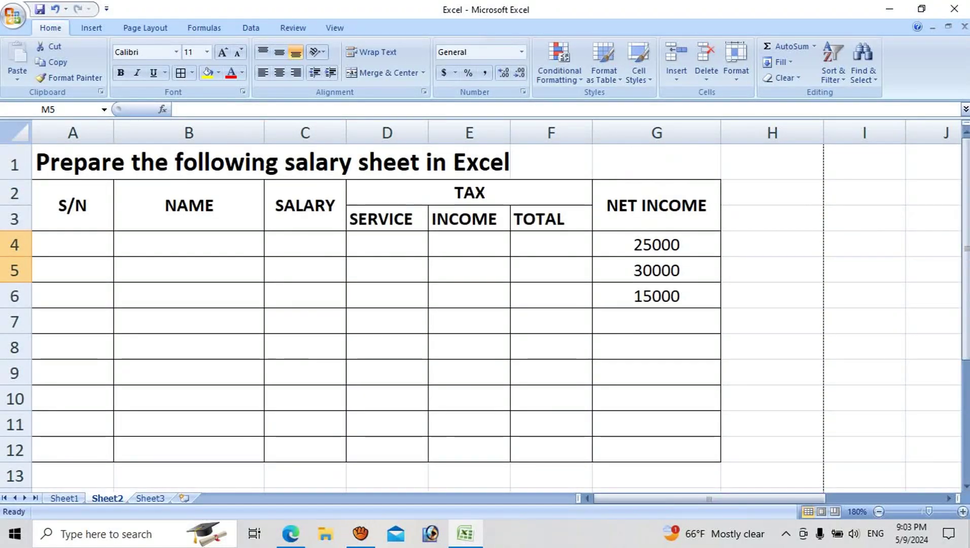
{"action": "left_click", "coordinate": [656, 244]}
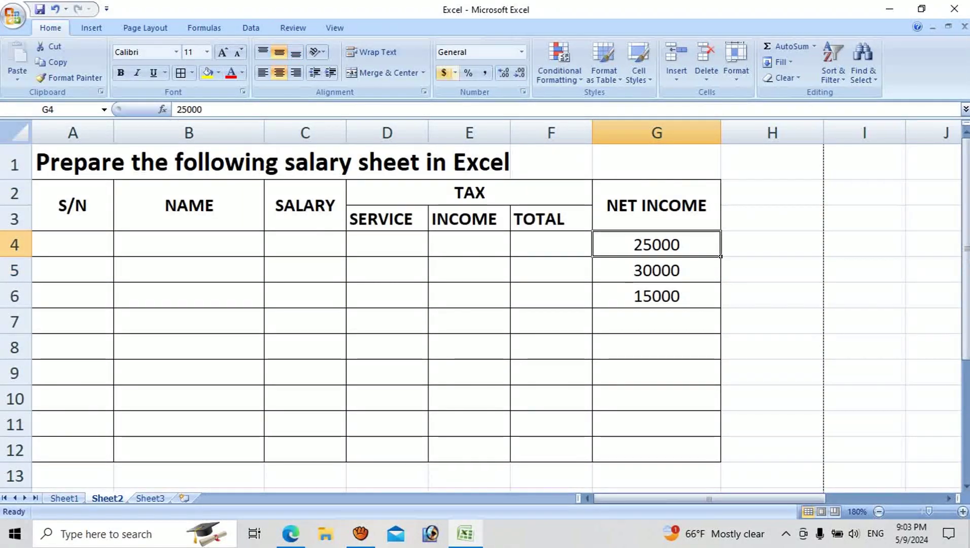
Select G4:G6 and try right and left alignment plus indents on the NET INCOME values
{"action": "left_click_drag", "start_coordinate": [657, 244], "coordinate": [657, 296]}
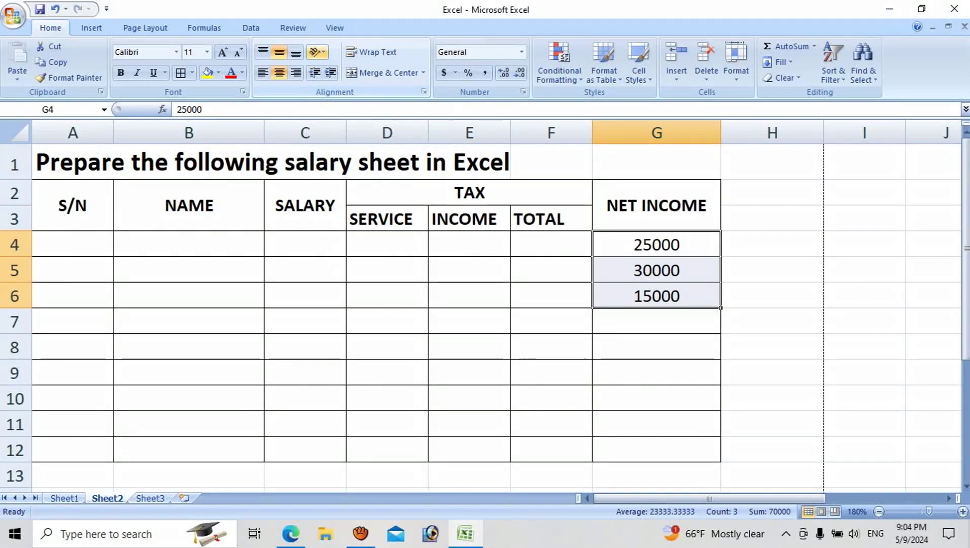
{"action": "left_click", "coordinate": [296, 73]}
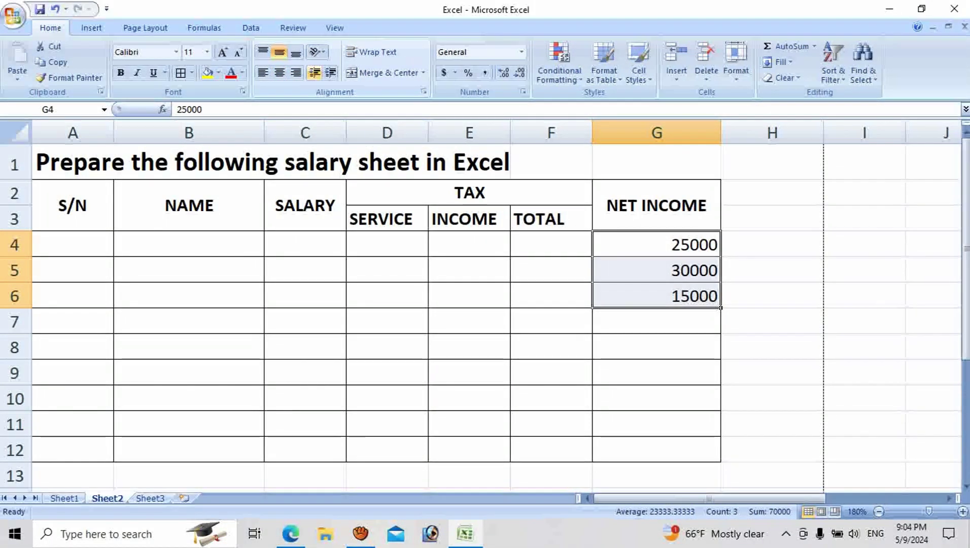
{"action": "left_click", "coordinate": [330, 73]}
{"action": "left_click", "coordinate": [331, 73]}
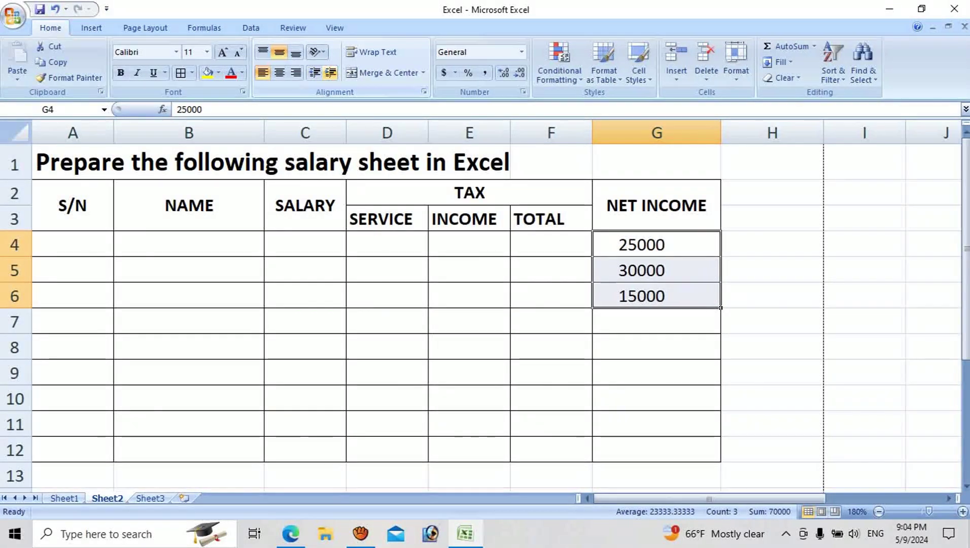
{"action": "left_click", "coordinate": [330, 73]}
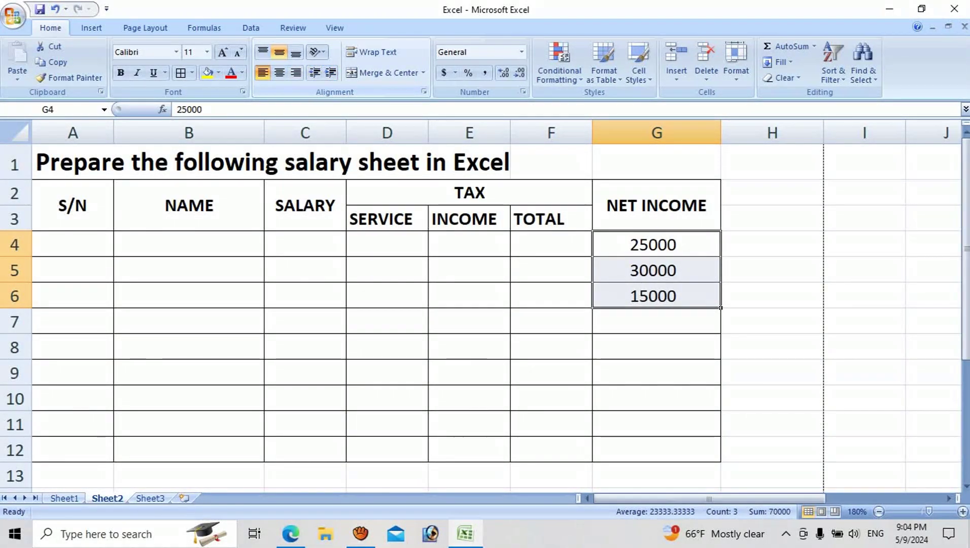
{"action": "left_click", "coordinate": [262, 72]}
{"action": "left_click", "coordinate": [262, 72]}
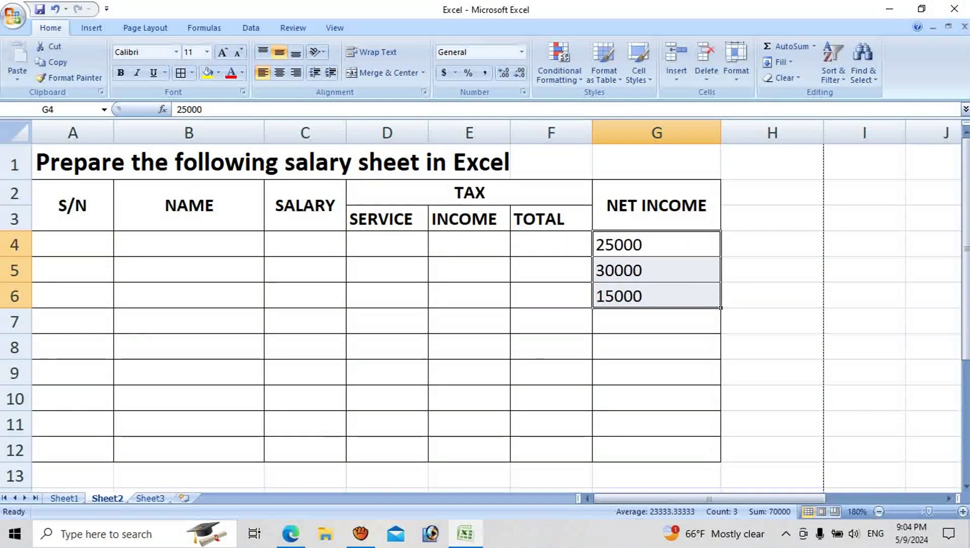
Indent the NET INCOME values seven levels, then reduce them by four
{"action": "left_click", "coordinate": [331, 72]}
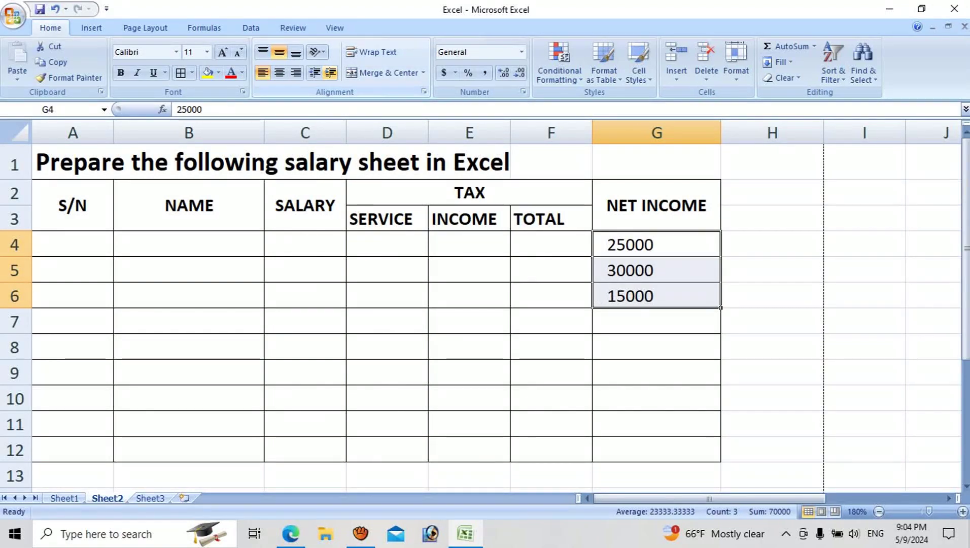
{"action": "left_click", "coordinate": [330, 73]}
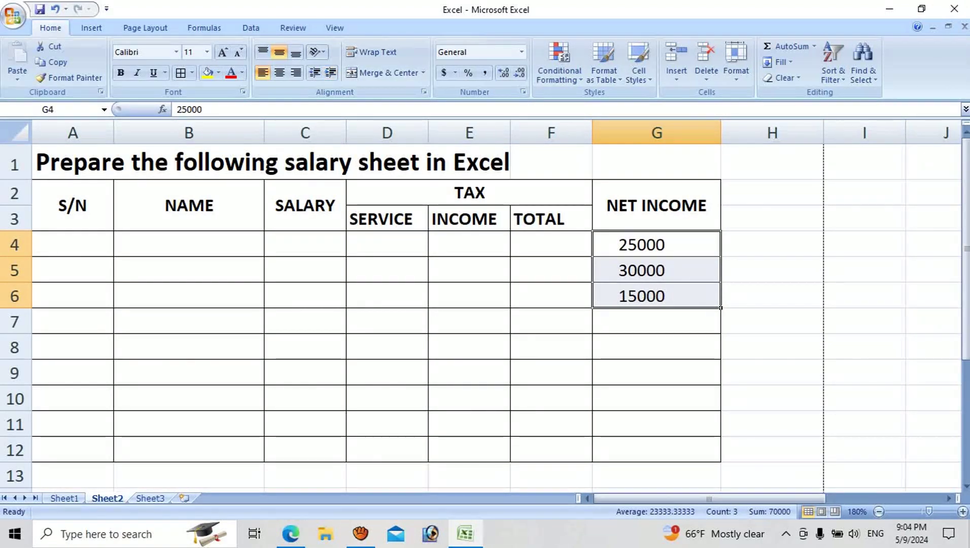
{"action": "left_click", "coordinate": [330, 73]}
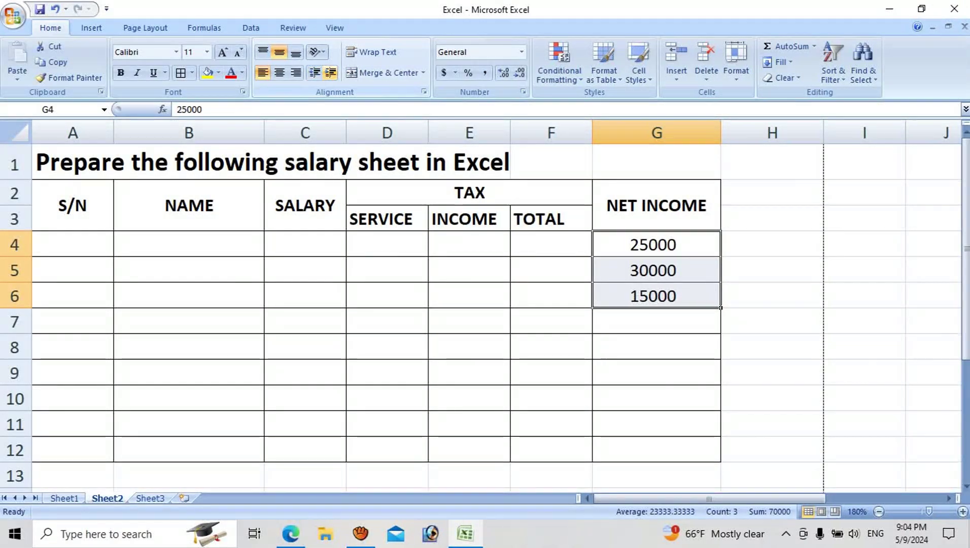
{"action": "left_click", "coordinate": [330, 72]}
{"action": "left_click", "coordinate": [330, 73]}
{"action": "left_click", "coordinate": [330, 73]}
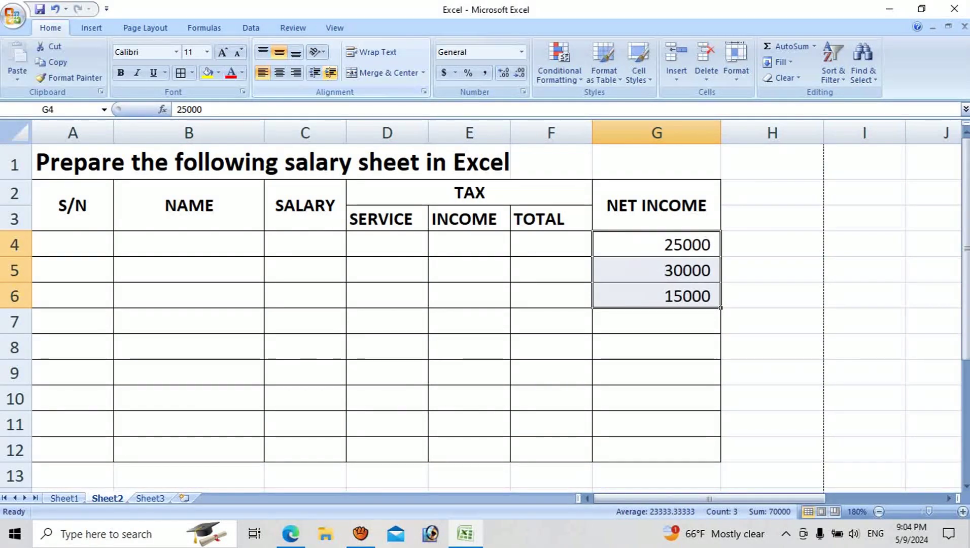
{"action": "left_click", "coordinate": [331, 73]}
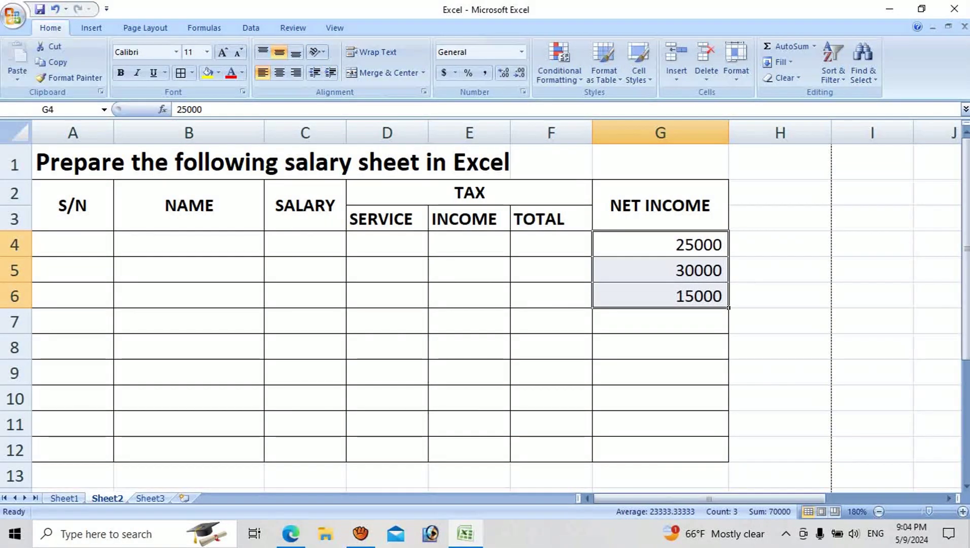
{"action": "left_click", "coordinate": [315, 72]}
{"action": "left_click", "coordinate": [314, 72]}
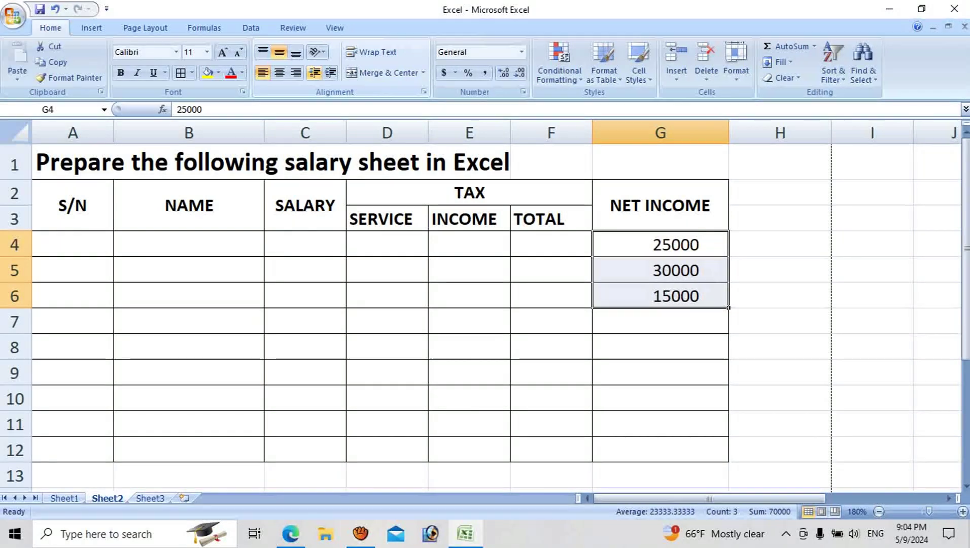
{"action": "left_click", "coordinate": [315, 73]}
{"action": "left_click", "coordinate": [315, 73]}
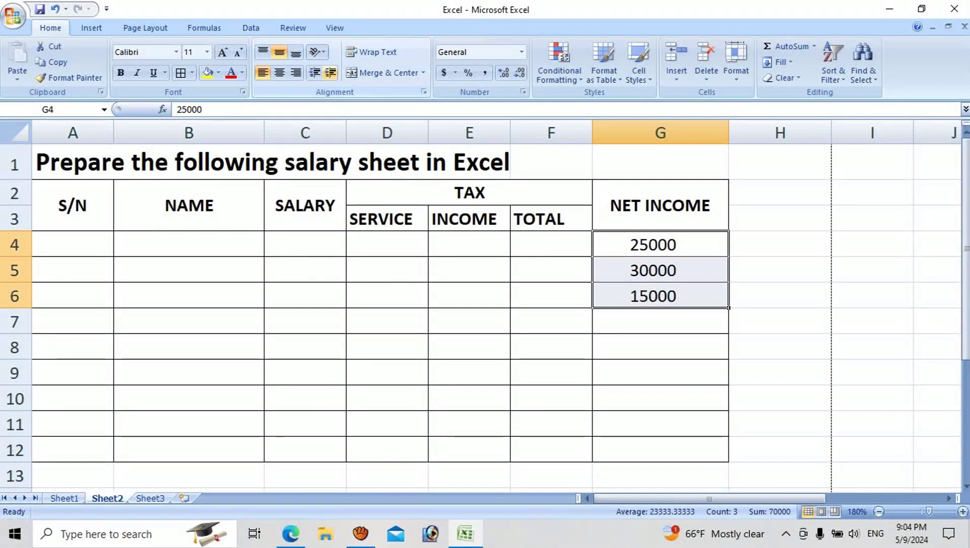
Bring the G4:G6 values back to the left edge, then add one indent level
{"action": "left_click", "coordinate": [331, 73]}
{"action": "left_click", "coordinate": [331, 72]}
{"action": "left_click", "coordinate": [330, 72]}
{"action": "left_click", "coordinate": [330, 72]}
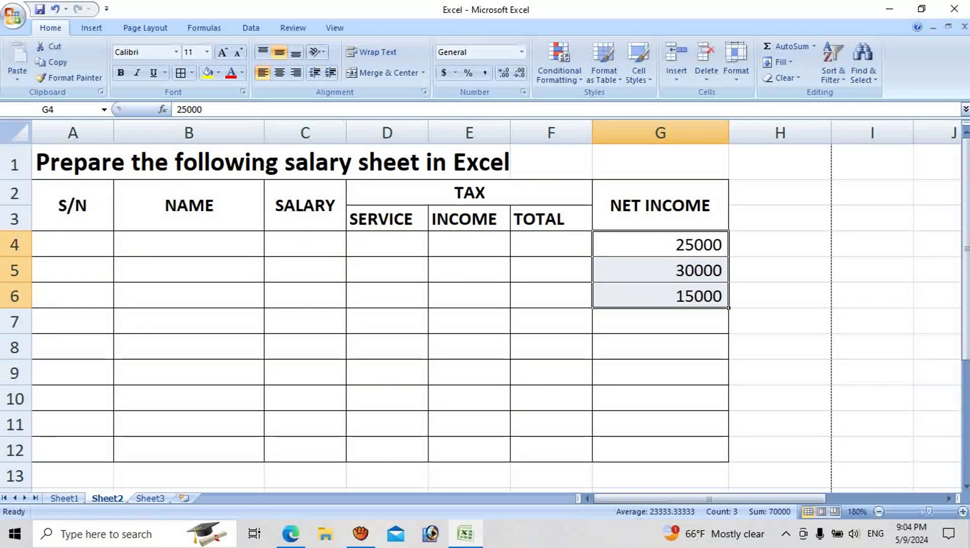
{"action": "left_click", "coordinate": [315, 72]}
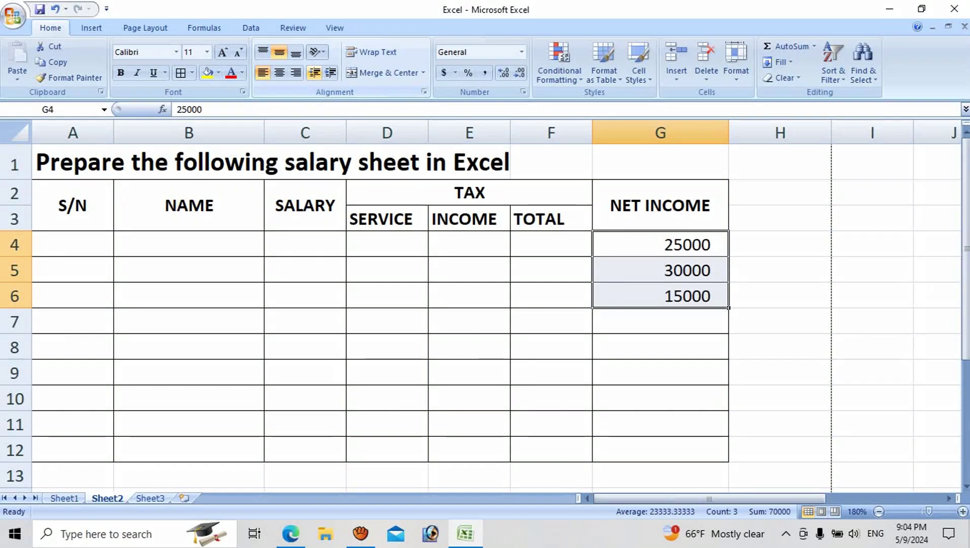
{"action": "left_click", "coordinate": [314, 73]}
{"action": "left_click", "coordinate": [315, 72]}
{"action": "left_click", "coordinate": [314, 72]}
{"action": "left_click", "coordinate": [315, 72]}
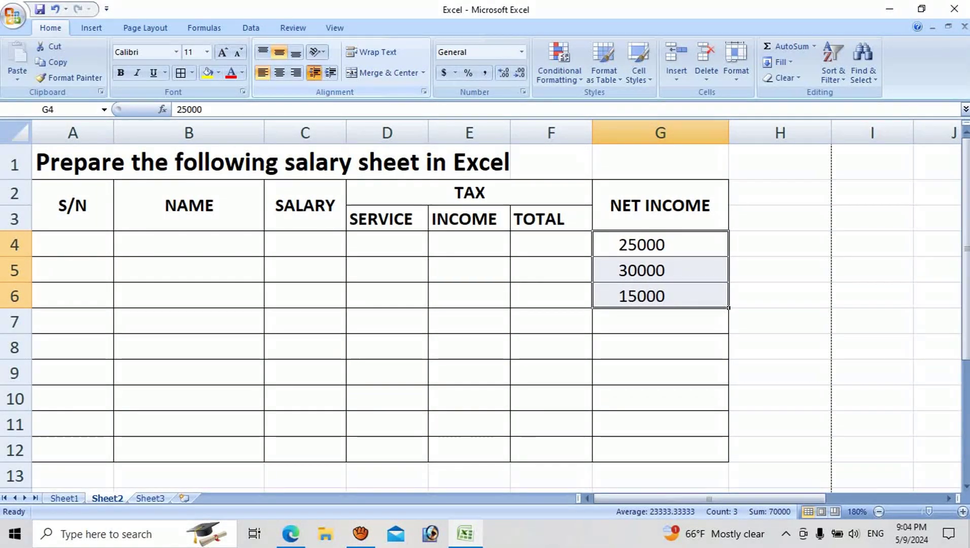
{"action": "left_click", "coordinate": [315, 73]}
{"action": "left_click", "coordinate": [314, 73]}
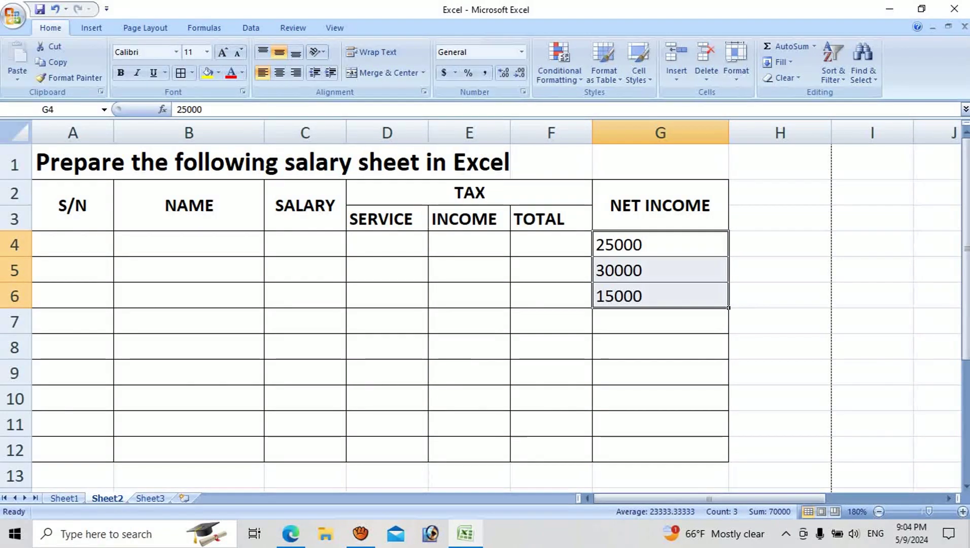
{"action": "left_click", "coordinate": [331, 73]}
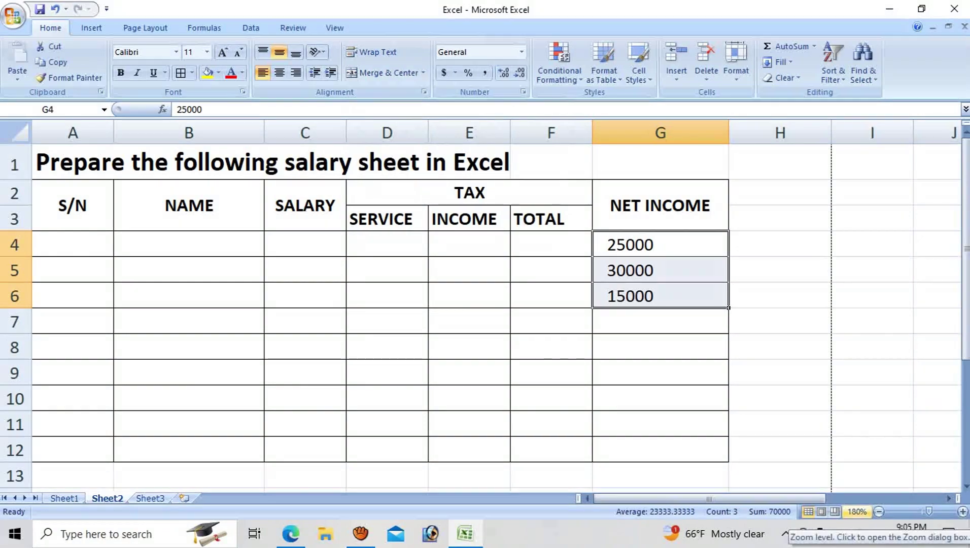
{"action": "left_click", "coordinate": [880, 511]}
{"action": "left_click", "coordinate": [879, 511]}
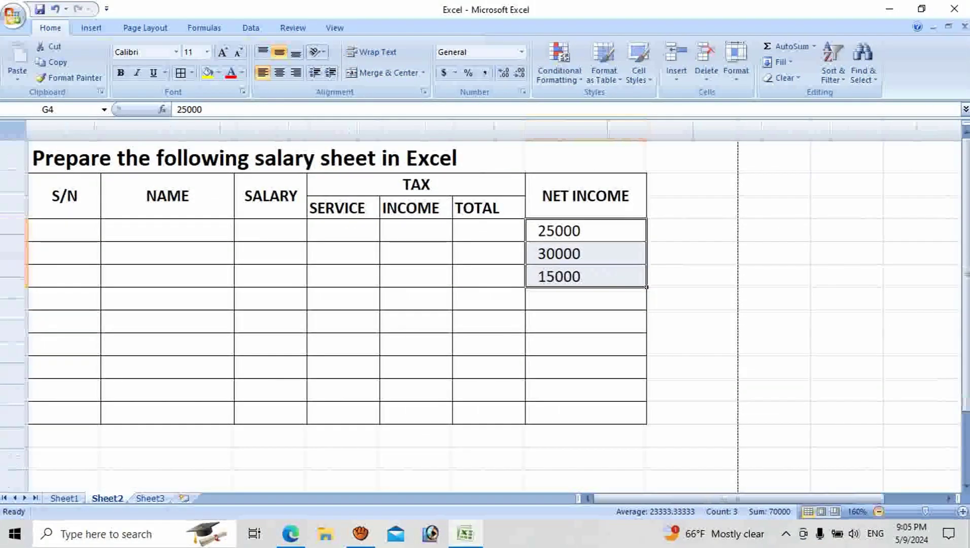
{"action": "left_click", "coordinate": [880, 512]}
{"action": "left_click", "coordinate": [879, 511]}
{"action": "left_click", "coordinate": [880, 511]}
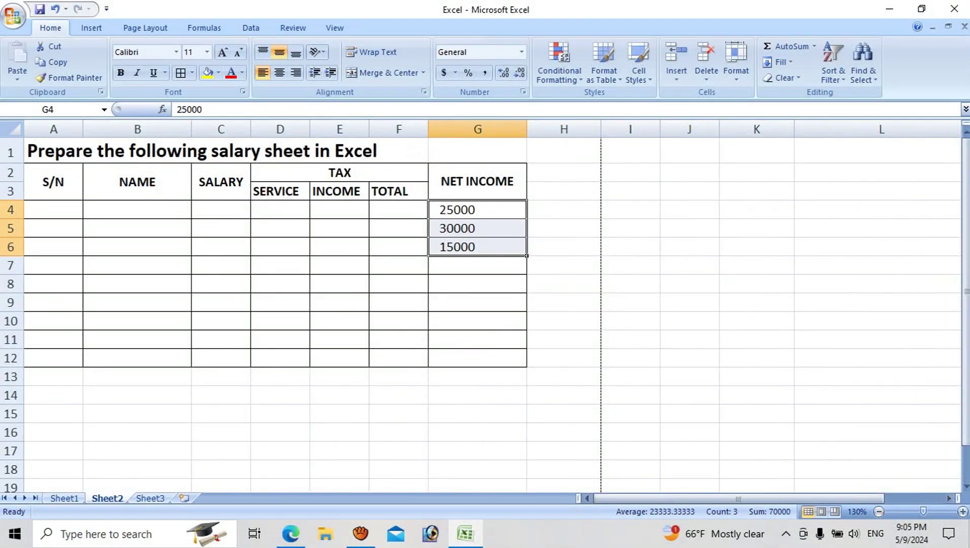
{"action": "left_click", "coordinate": [878, 451]}
{"action": "key", "text": "ctrl+Page_Up"}
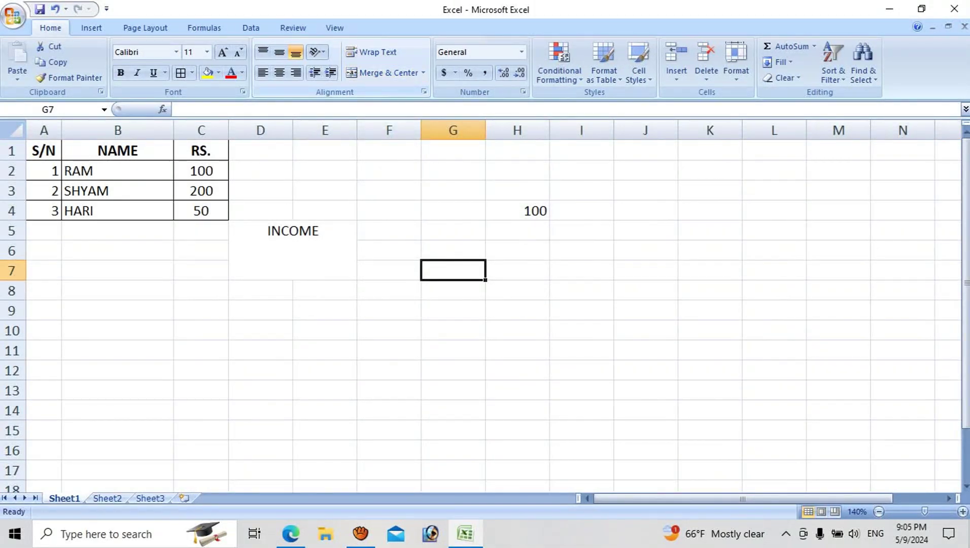
{"action": "left_click", "coordinate": [107, 498]}
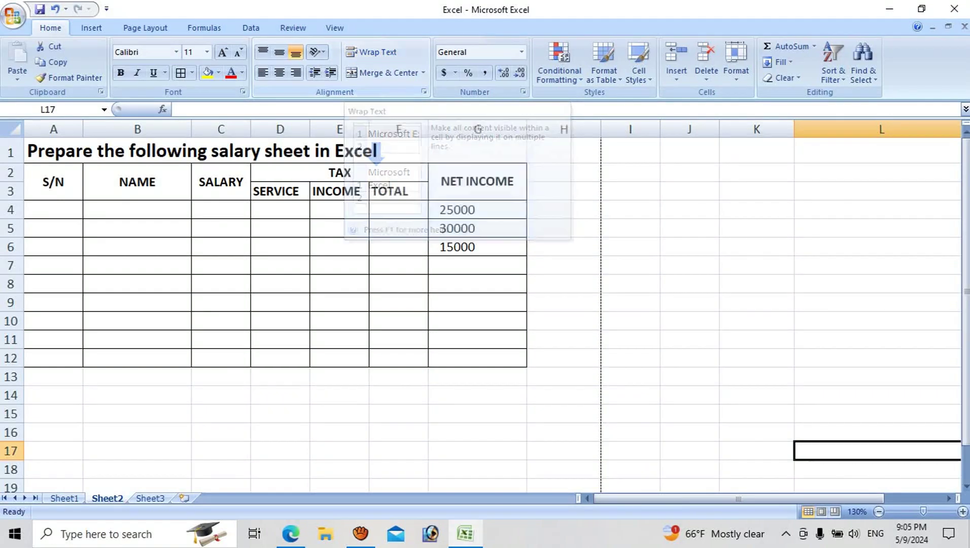
Unmerge the NET INCOME heading in G2:G3 and narrow column G to width 7.71
{"action": "left_click", "coordinate": [477, 181]}
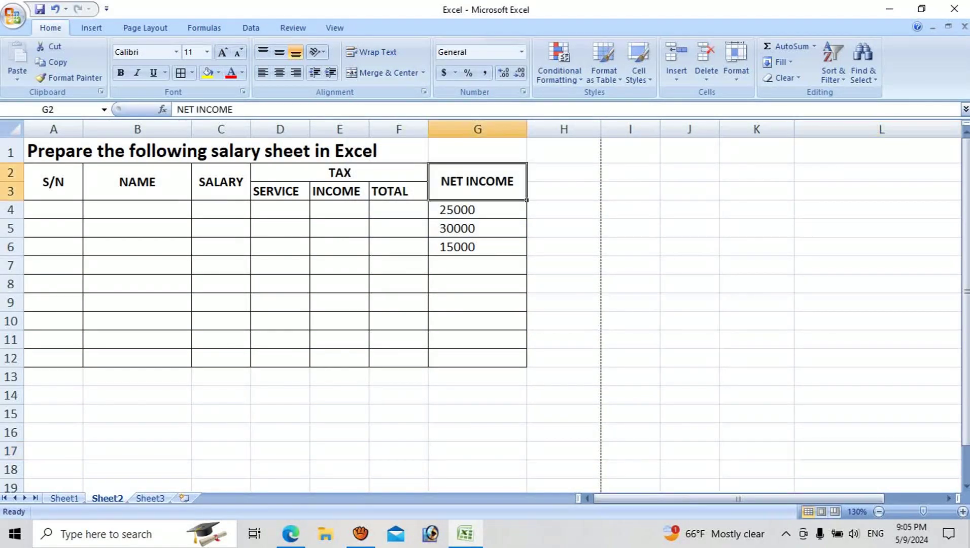
{"action": "left_click", "coordinate": [386, 72]}
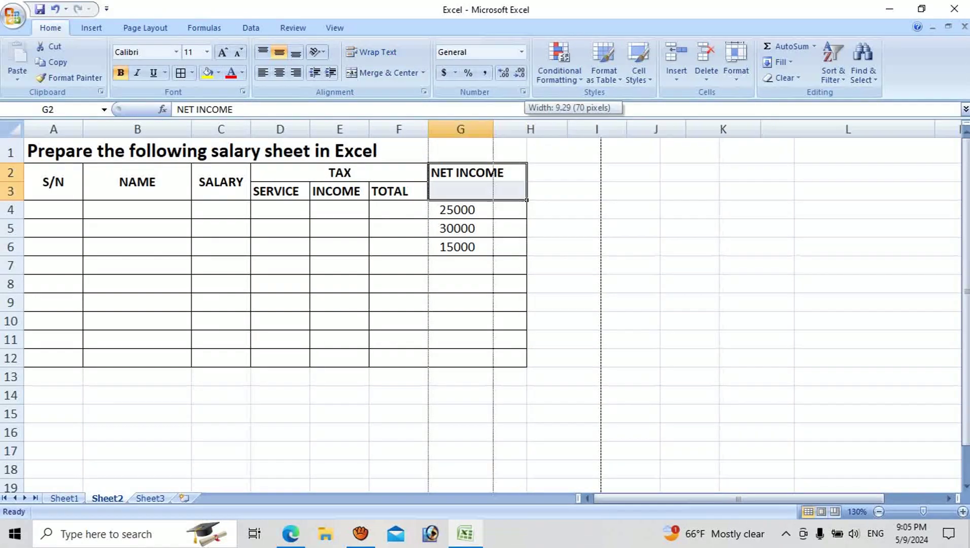
{"action": "left_click_drag", "start_coordinate": [527, 172], "coordinate": [484, 173]}
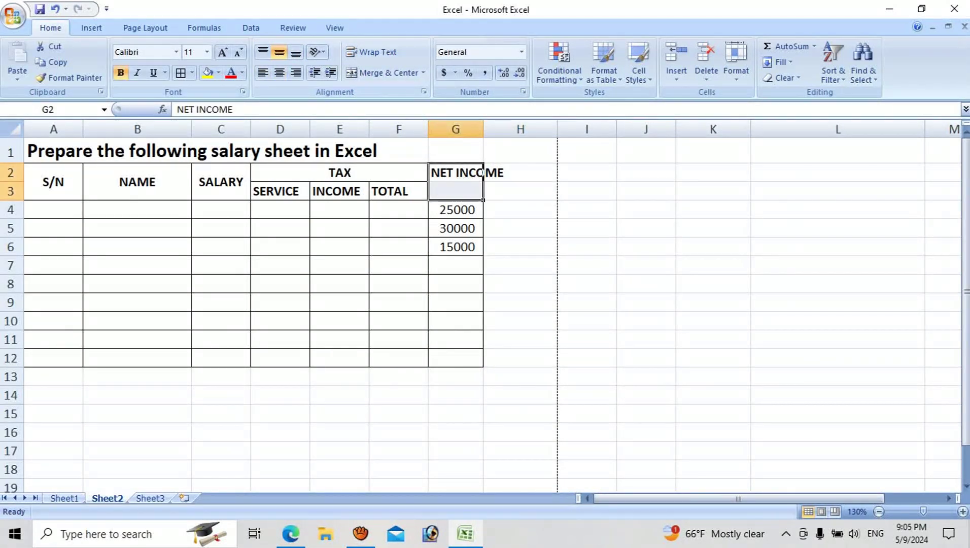
{"action": "left_click", "coordinate": [646, 246]}
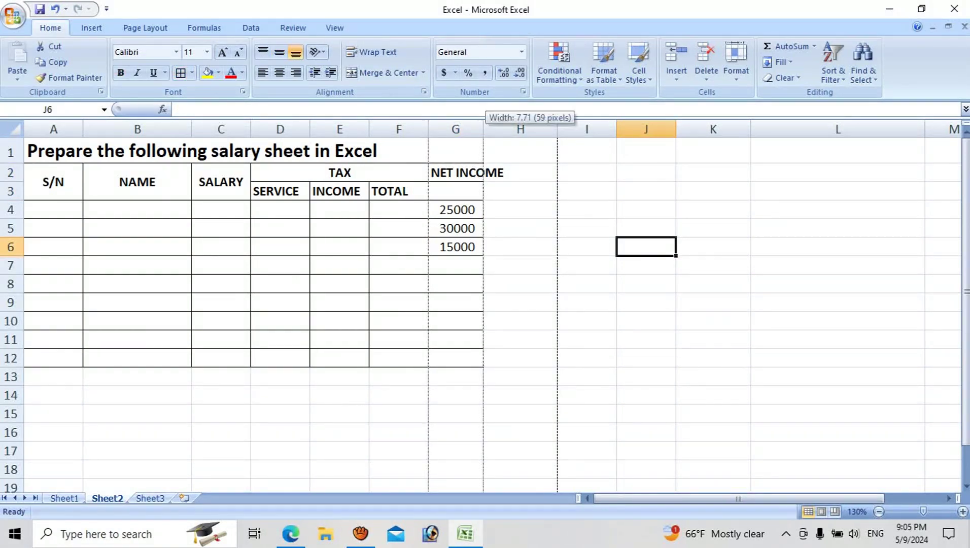
{"action": "double_click", "coordinate": [484, 129]}
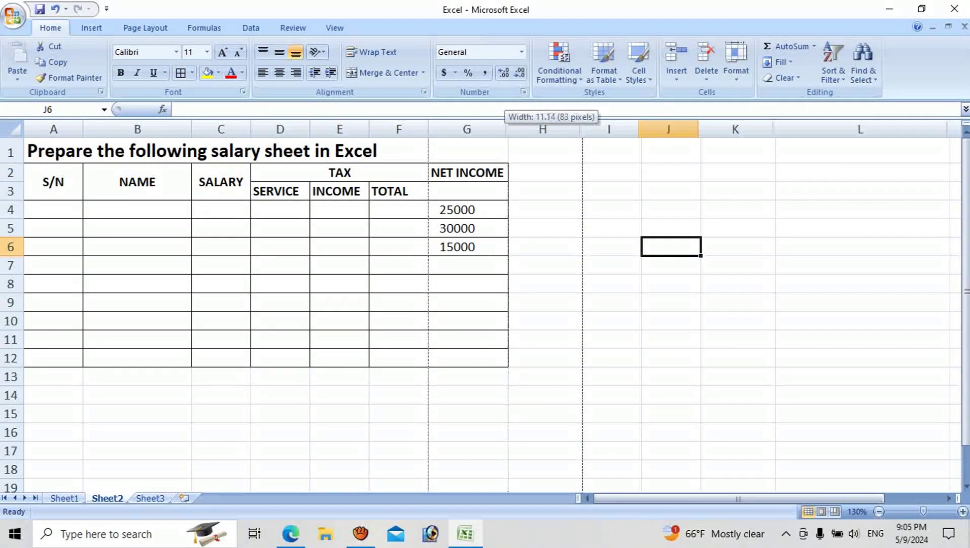
{"action": "left_click", "coordinate": [572, 209]}
{"action": "mouse_move", "coordinate": [508, 129]}
{"action": "left_mouse_down"}
{"action": "mouse_move", "coordinate": [469, 129]}
{"action": "mouse_move", "coordinate": [483, 128]}
{"action": "left_mouse_up"}
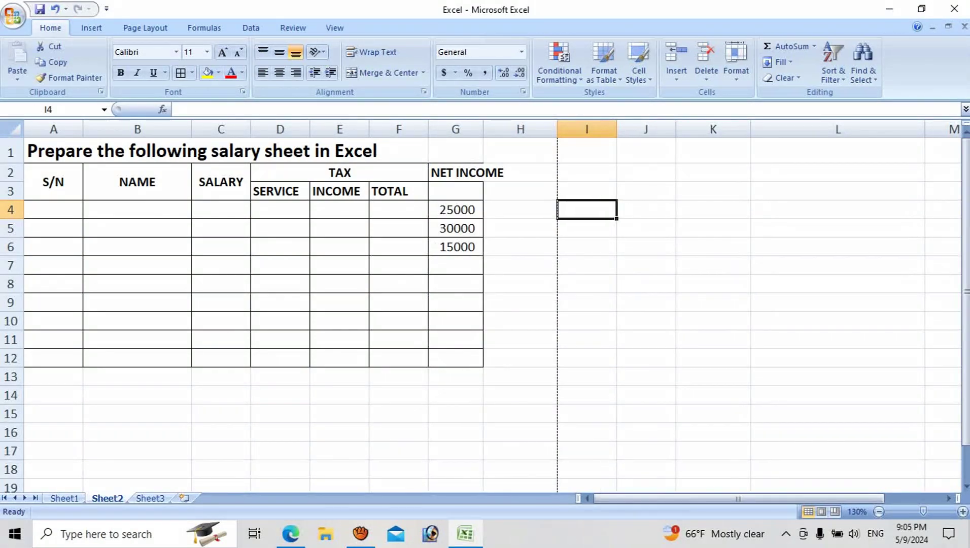
{"action": "scroll", "coordinate": [448, 304], "scroll_direction": "up", "scroll_amount": 2}
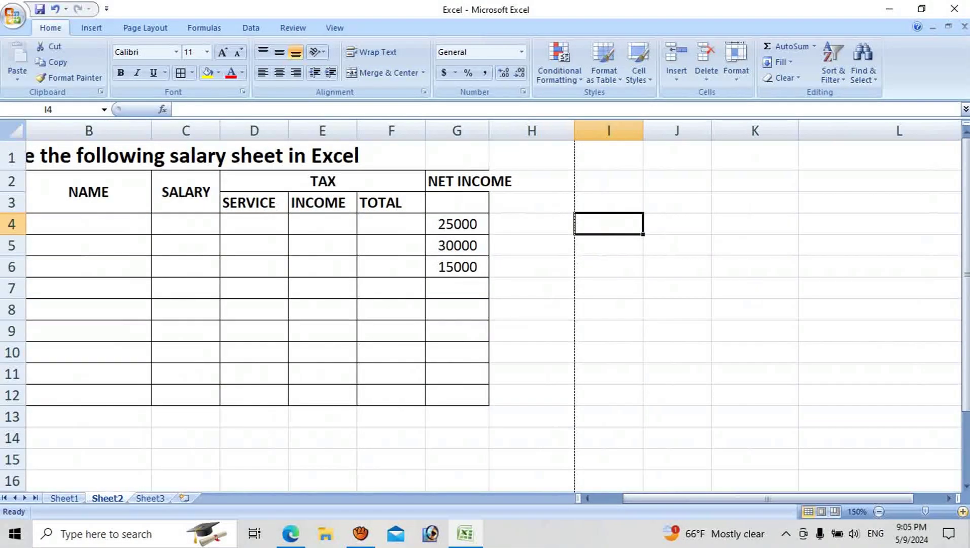
{"action": "left_click", "coordinate": [457, 131]}
{"action": "left_click", "coordinate": [532, 202]}
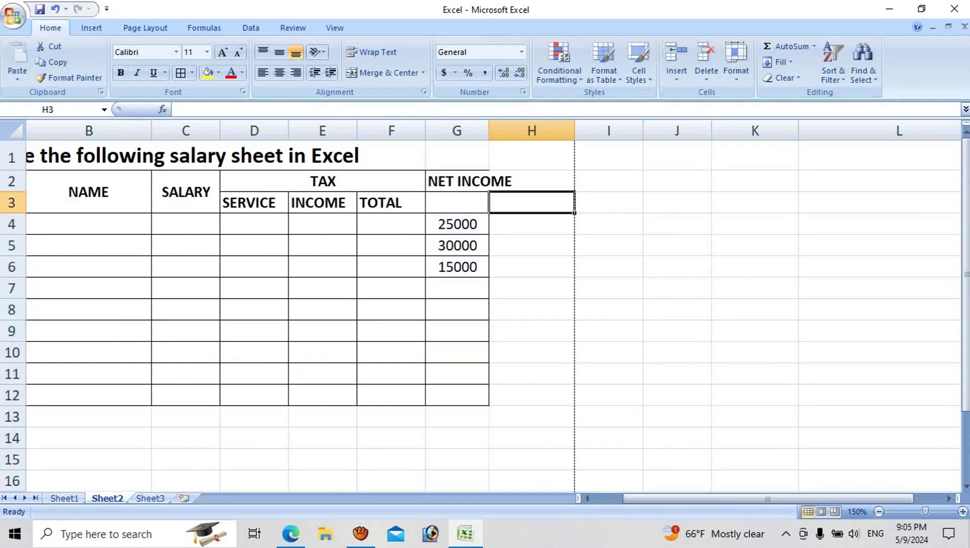
{"action": "left_click", "coordinate": [456, 181]}
{"action": "left_click", "coordinate": [608, 223]}
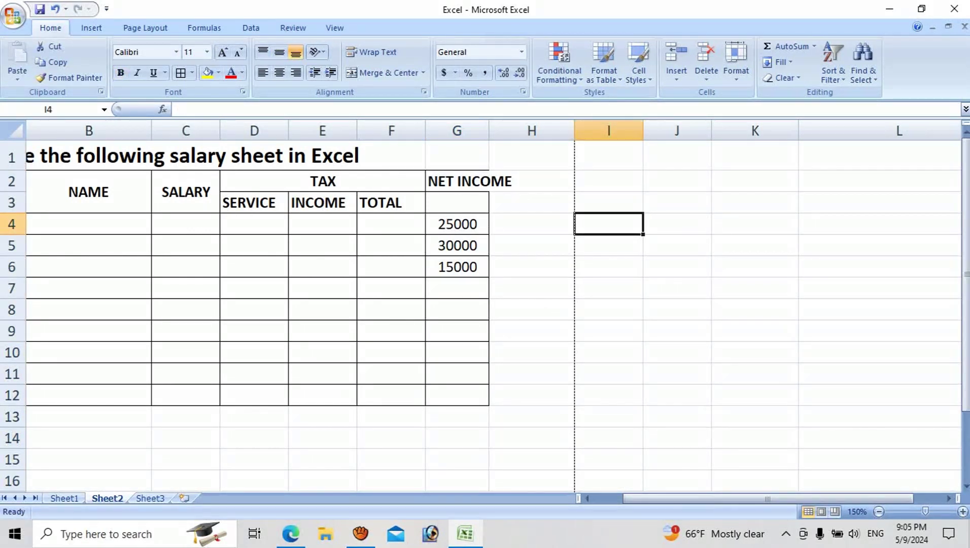
{"action": "left_click", "coordinate": [13, 16]}
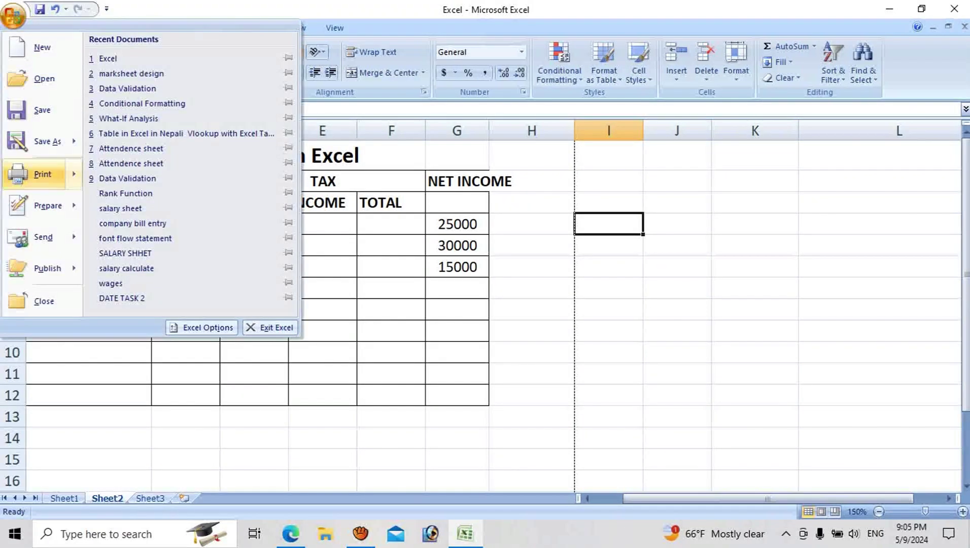
{"action": "mouse_move", "coordinate": [42, 174]}
{"action": "left_click", "coordinate": [129, 137]}
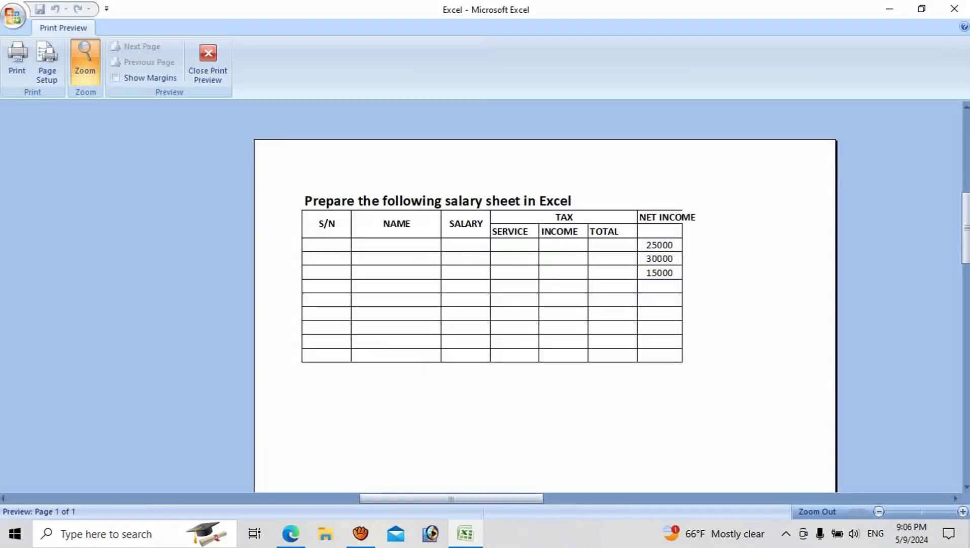
{"action": "left_click", "coordinate": [400, 306]}
{"action": "left_click", "coordinate": [400, 307]}
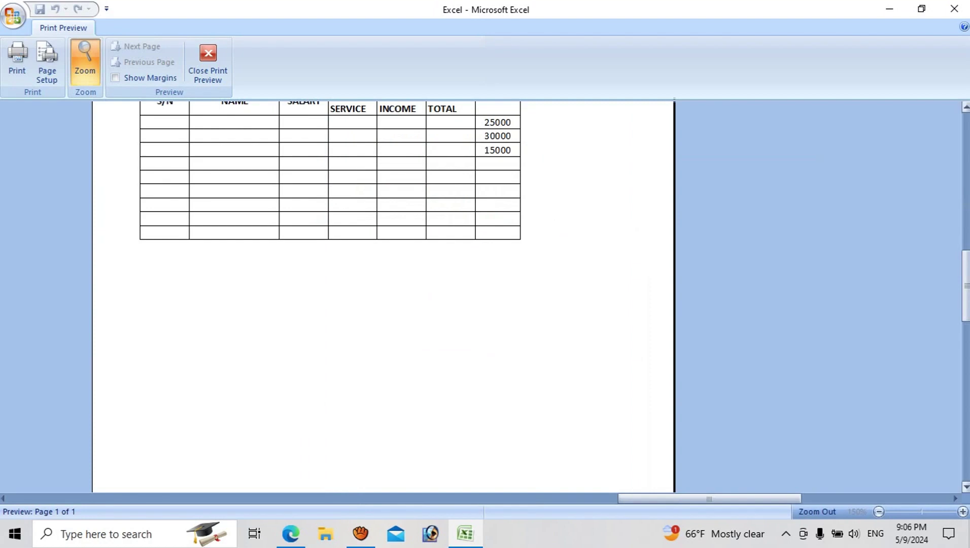
{"action": "scroll", "coordinate": [399, 306], "scroll_direction": "up", "scroll_amount": 5}
{"action": "scroll", "coordinate": [383, 396], "scroll_direction": "up", "scroll_amount": 1}
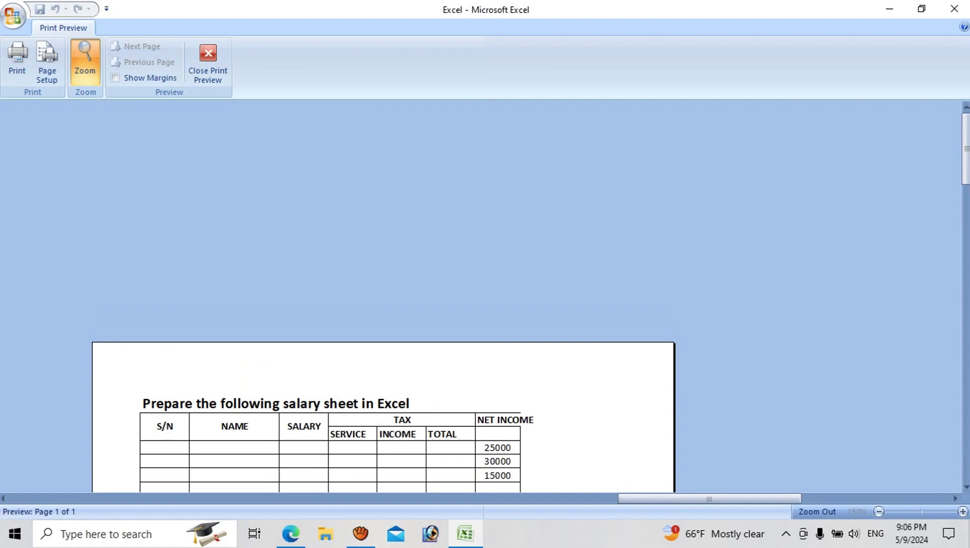
{"action": "scroll", "coordinate": [383, 365], "scroll_direction": "down", "scroll_amount": 1}
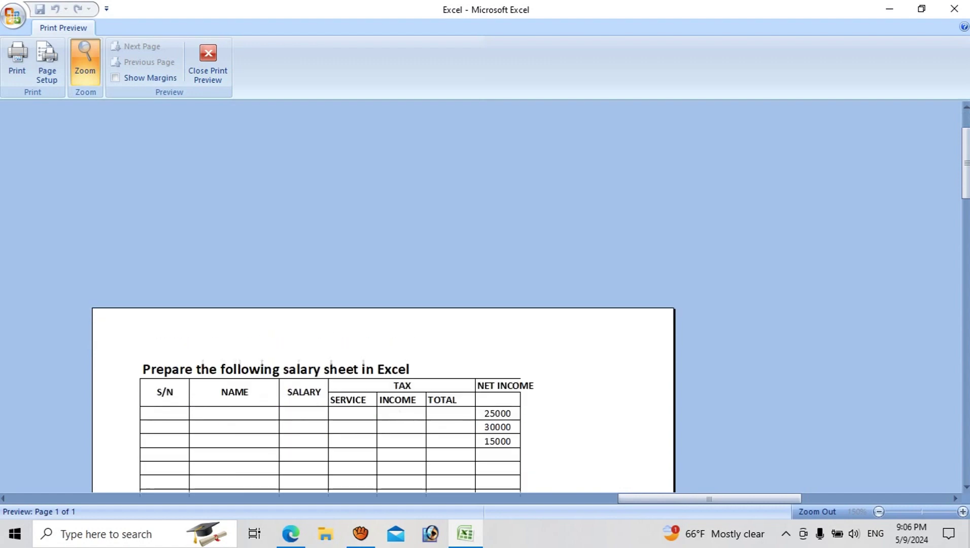
{"action": "left_click", "coordinate": [208, 61]}
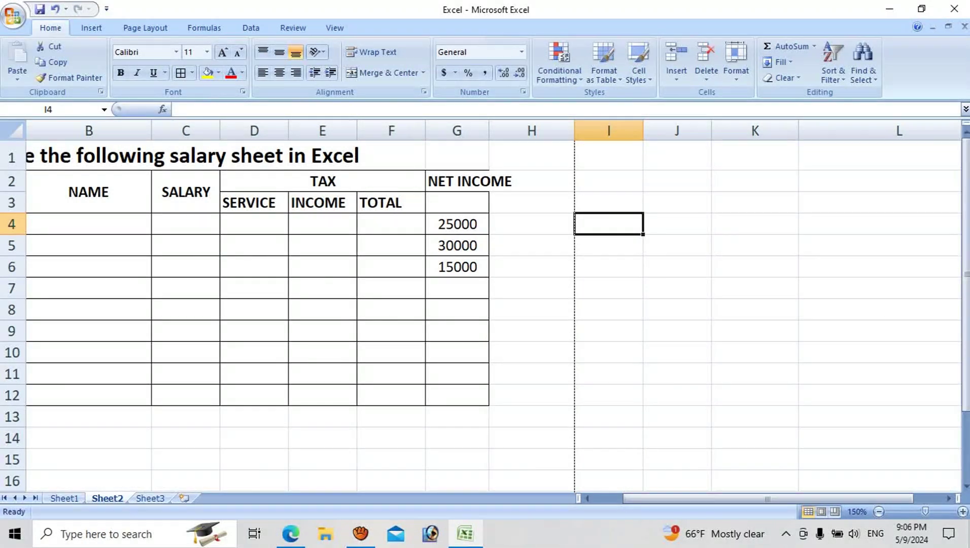
{"action": "left_click_drag", "start_coordinate": [489, 131], "coordinate": [516, 131]}
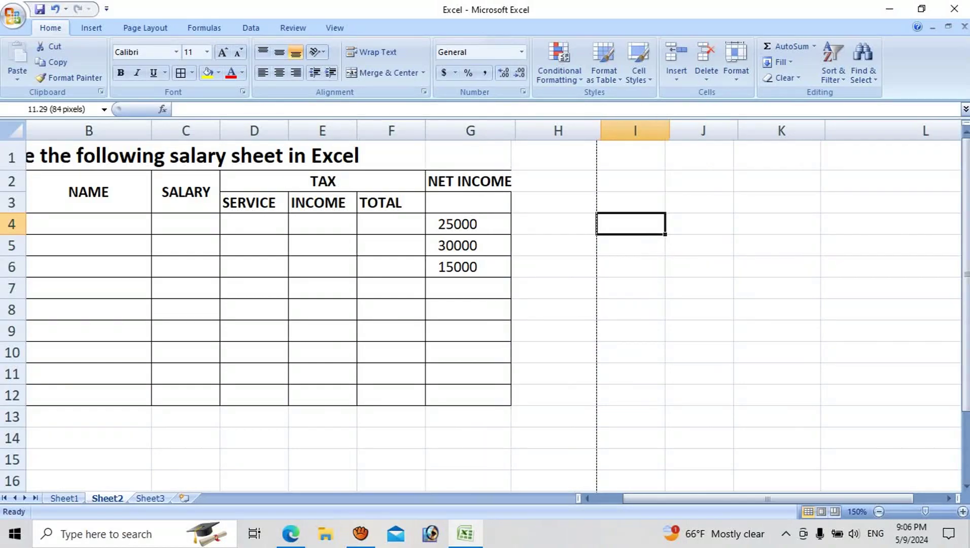
{"action": "left_click", "coordinate": [13, 15]}
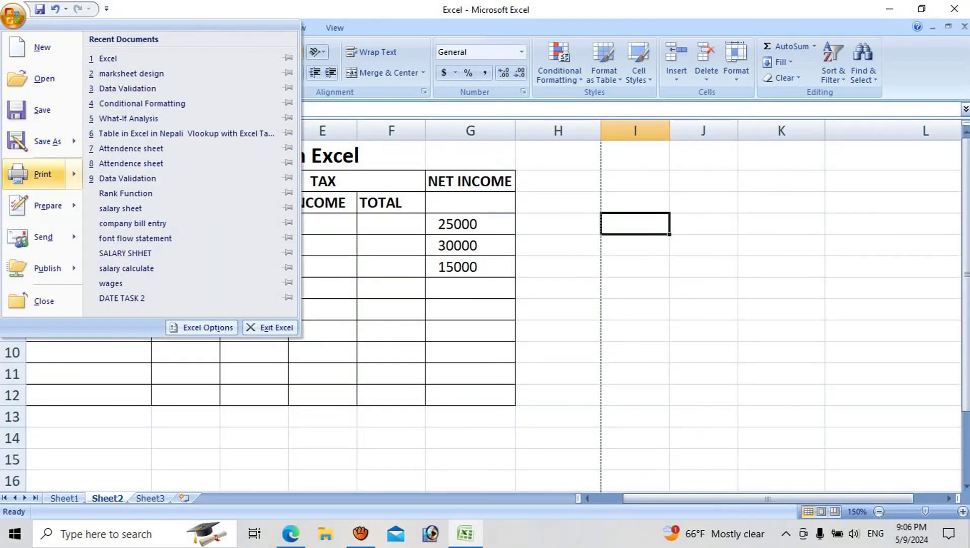
{"action": "left_click", "coordinate": [142, 137]}
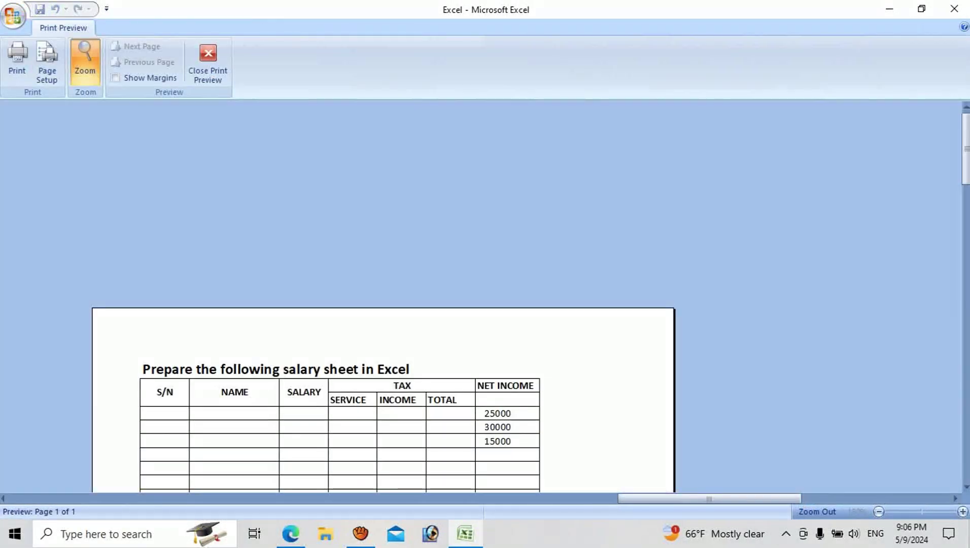
{"action": "left_click", "coordinate": [85, 61]}
{"action": "left_click", "coordinate": [85, 61]}
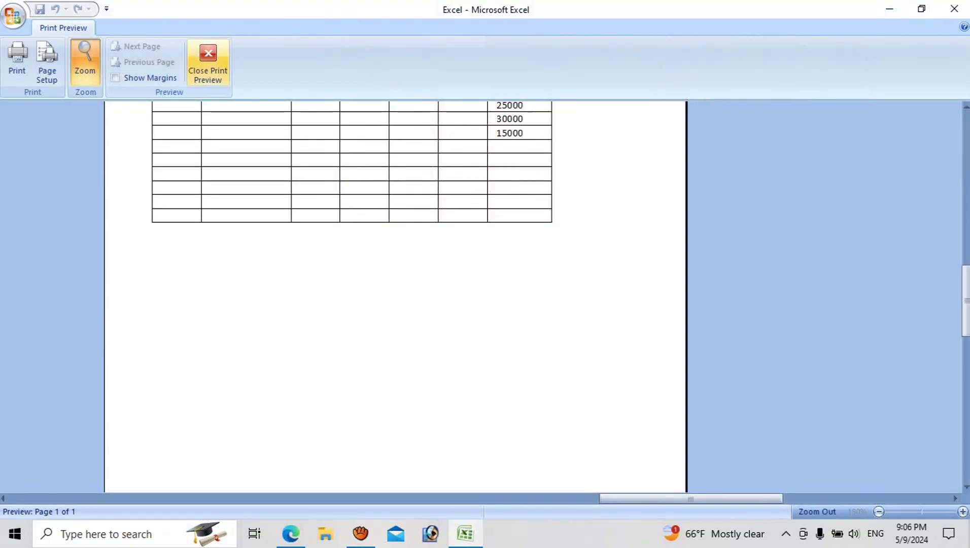
{"action": "left_click", "coordinate": [208, 61]}
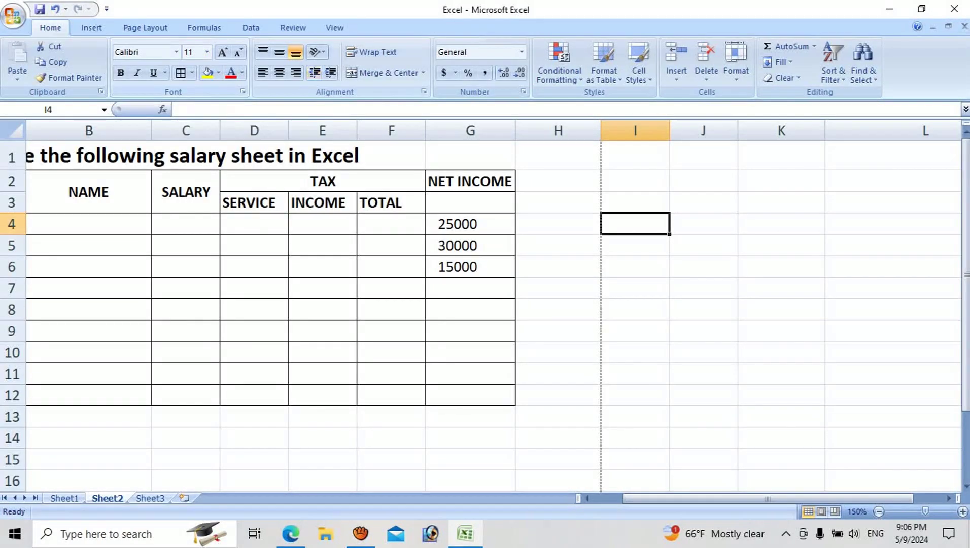
Enter the heading GROSS PROFIT in cell H2, correcting the misspelling as you type
{"action": "left_click", "coordinate": [558, 181]}
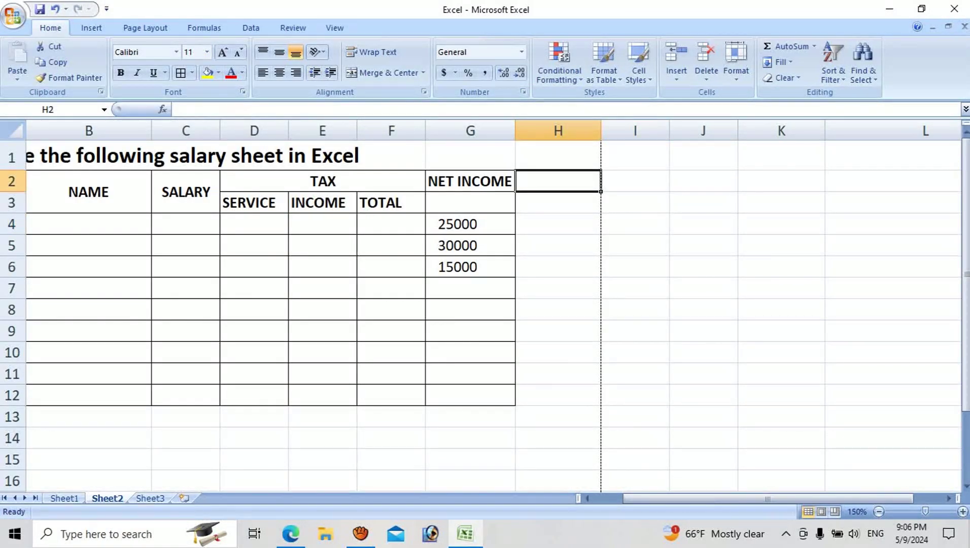
{"action": "type", "text": "GRSS"}
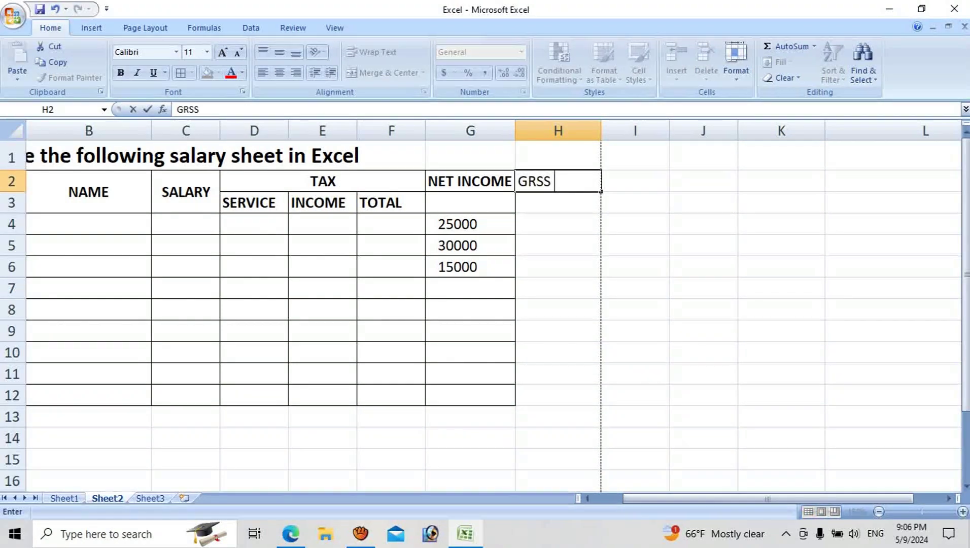
{"action": "type", "text": " P"}
{"action": "key", "text": "BackSpace"}
{"action": "key", "text": "BackSpace"}
{"action": "key", "text": "BackSpace"}
{"action": "key", "text": "BackSpace"}
{"action": "type", "text": "O"}
{"action": "type", "text": "SS PROFIT"}
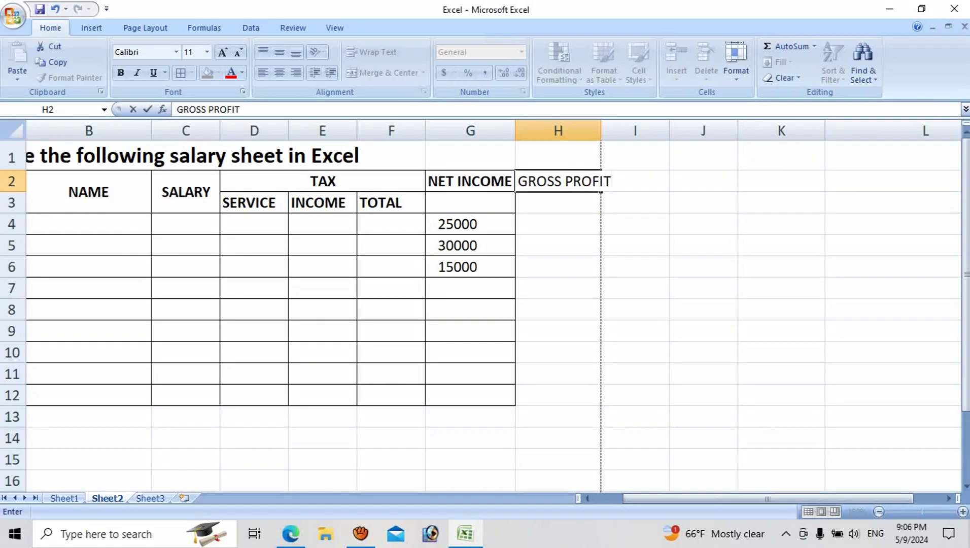
{"action": "key", "text": "Return"}
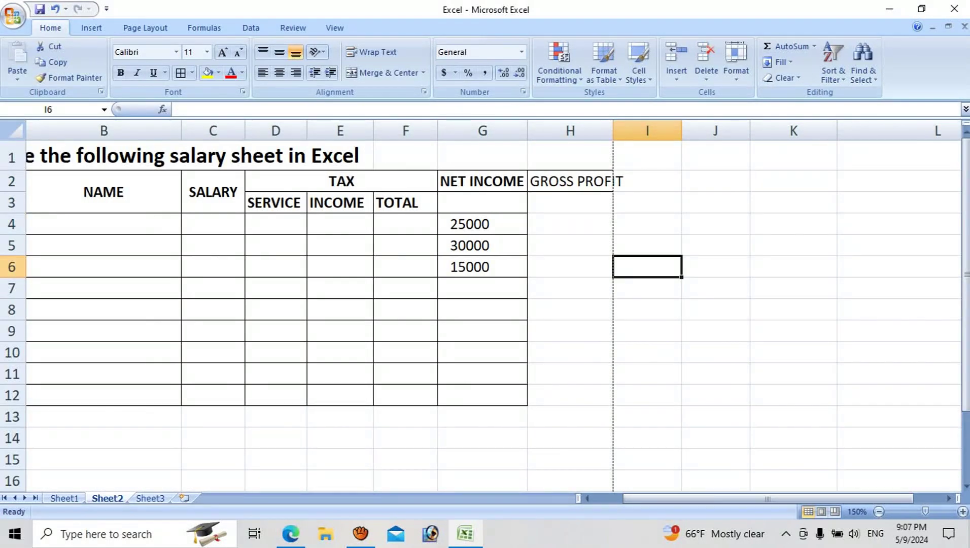
Preview the salary sheet's print layout, then make column H slightly narrower
{"action": "left_click", "coordinate": [482, 182]}
{"action": "left_click", "coordinate": [571, 181]}
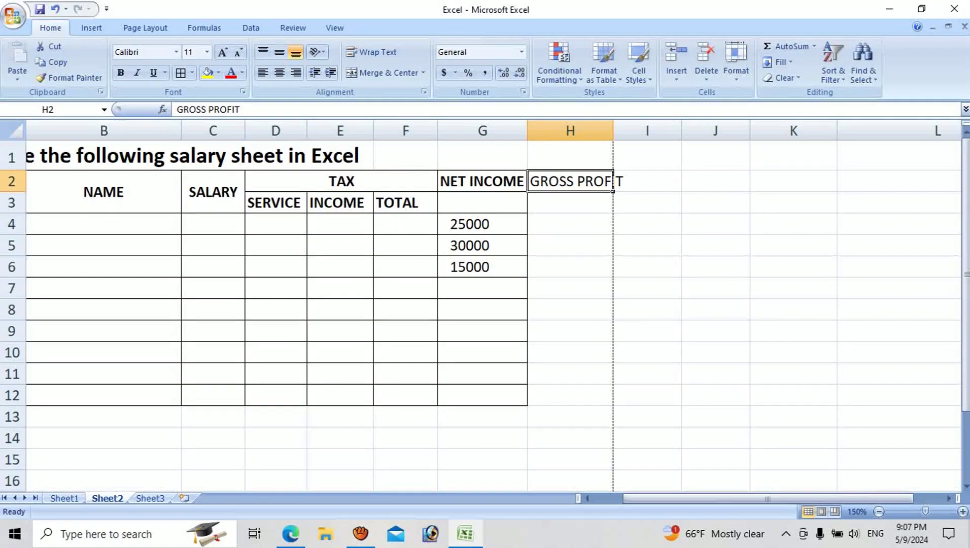
{"action": "left_click", "coordinate": [647, 223]}
{"action": "left_click", "coordinate": [13, 15]}
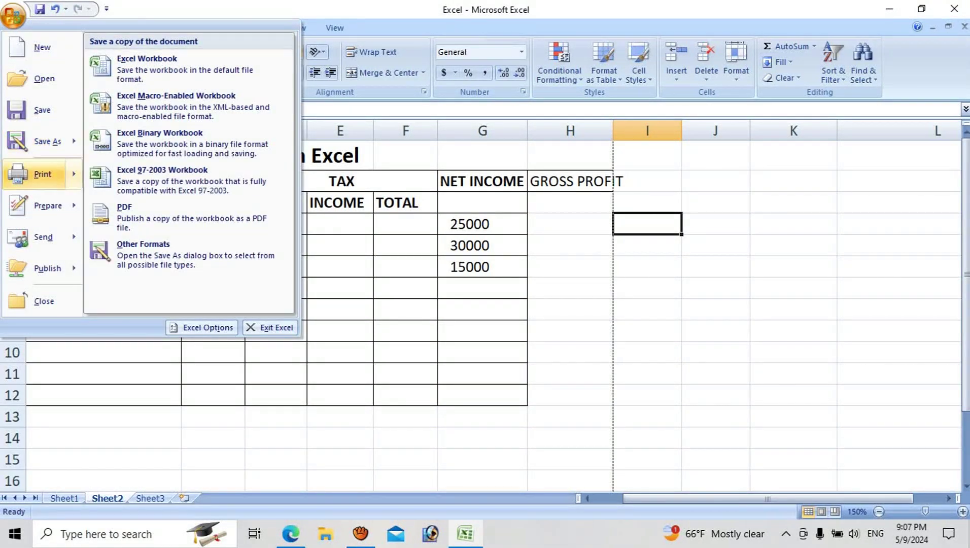
{"action": "key", "text": "Escape"}
{"action": "key", "text": "ctrl+F2"}
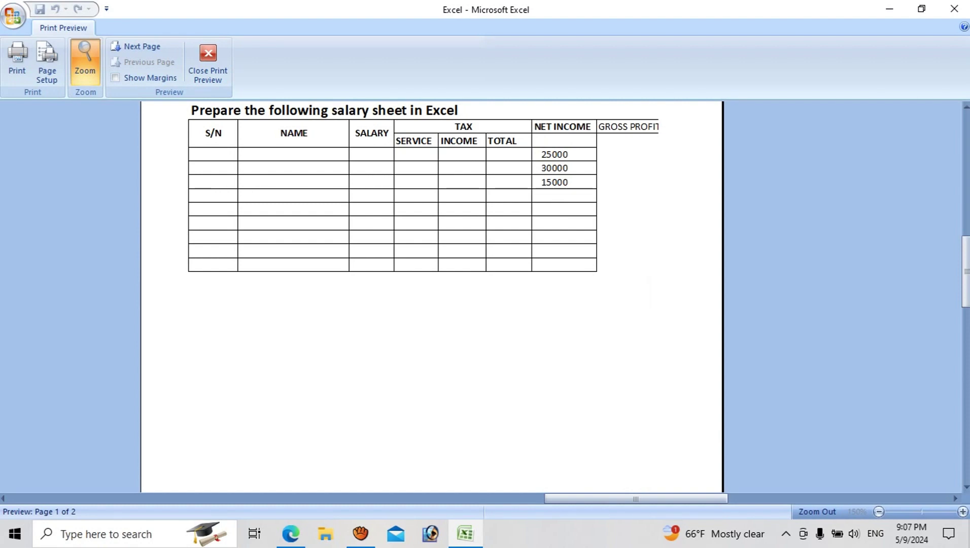
{"action": "left_click", "coordinate": [208, 60]}
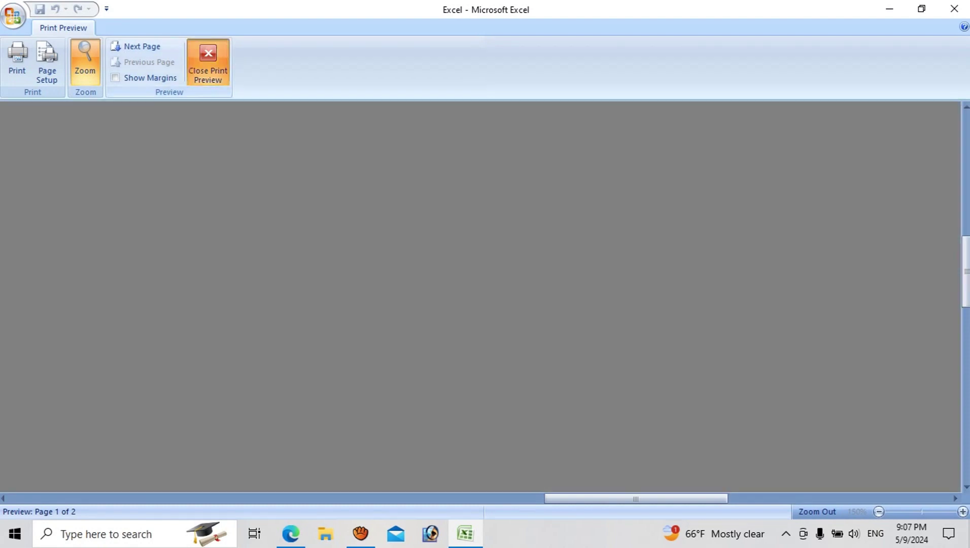
{"action": "left_click_drag", "start_coordinate": [613, 131], "coordinate": [607, 131]}
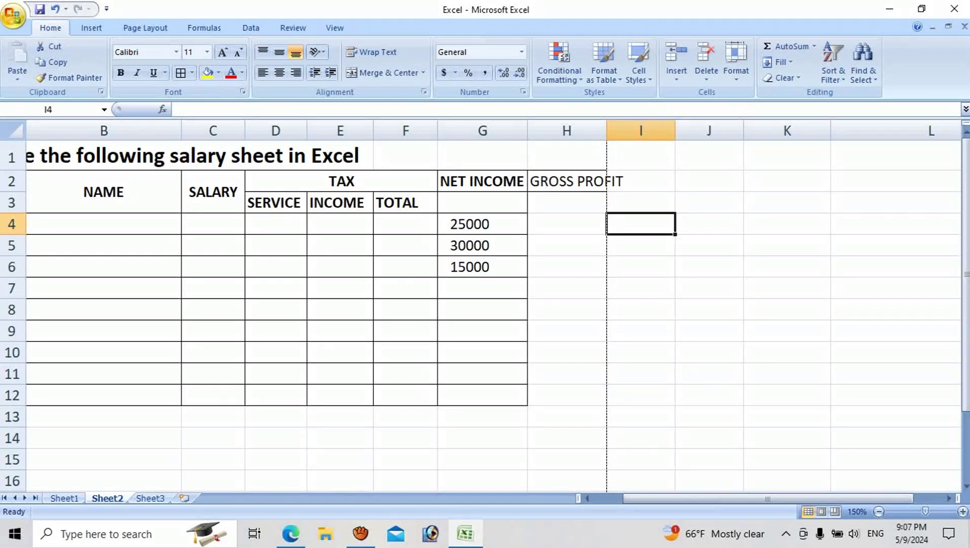
{"action": "left_click", "coordinate": [12, 15]}
{"action": "left_click", "coordinate": [142, 144]}
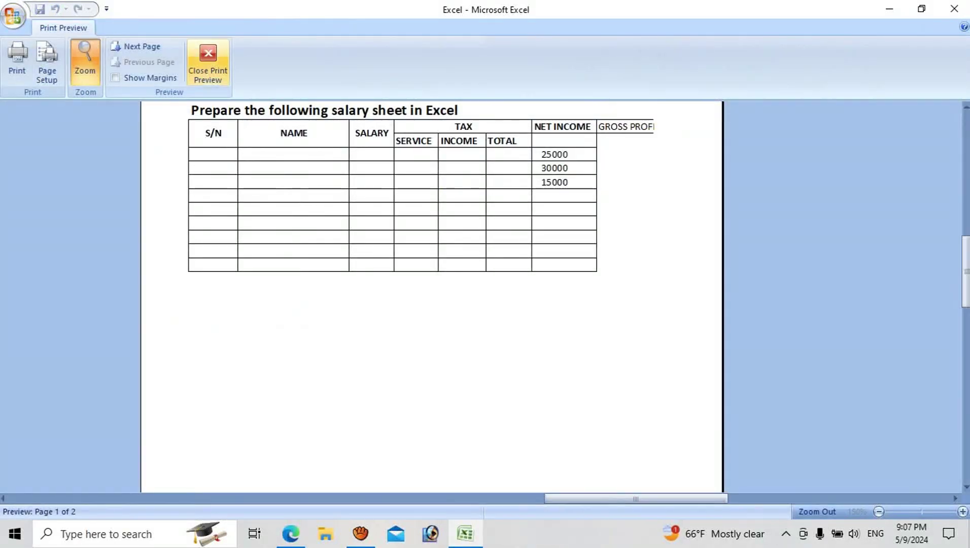
{"action": "left_click", "coordinate": [207, 61]}
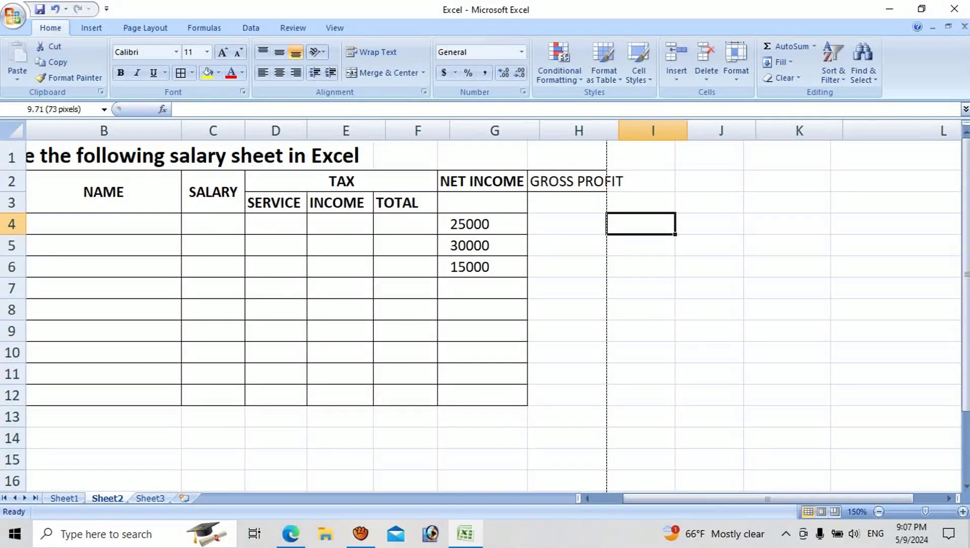
{"action": "left_click", "coordinate": [12, 15]}
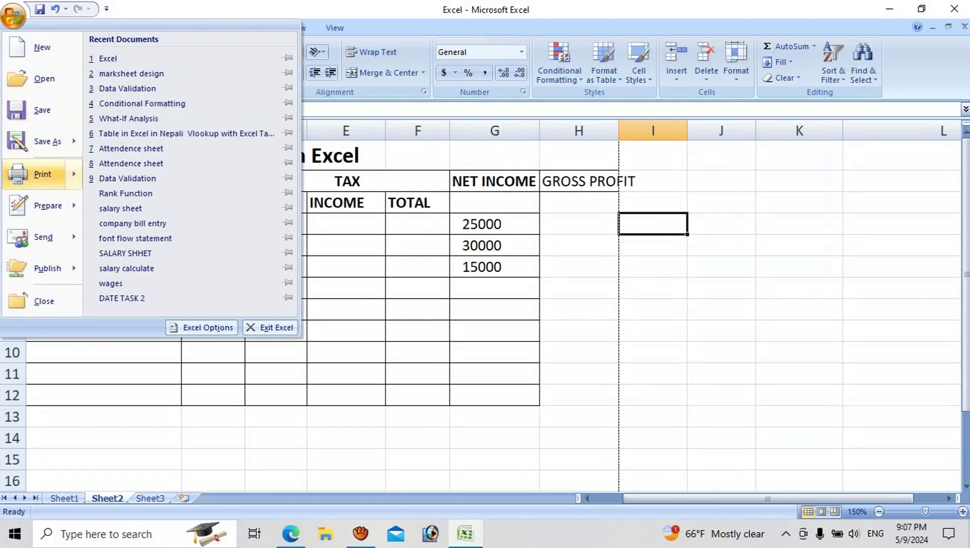
{"action": "left_click", "coordinate": [142, 143]}
{"action": "left_click", "coordinate": [406, 304]}
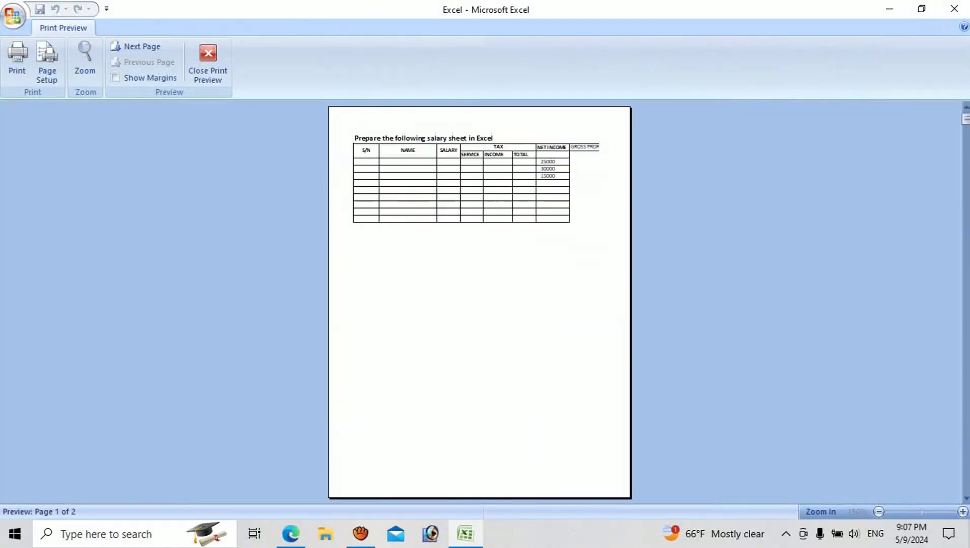
{"action": "left_click", "coordinate": [456, 203]}
{"action": "scroll", "coordinate": [356, 228], "scroll_direction": "up", "scroll_amount": 1}
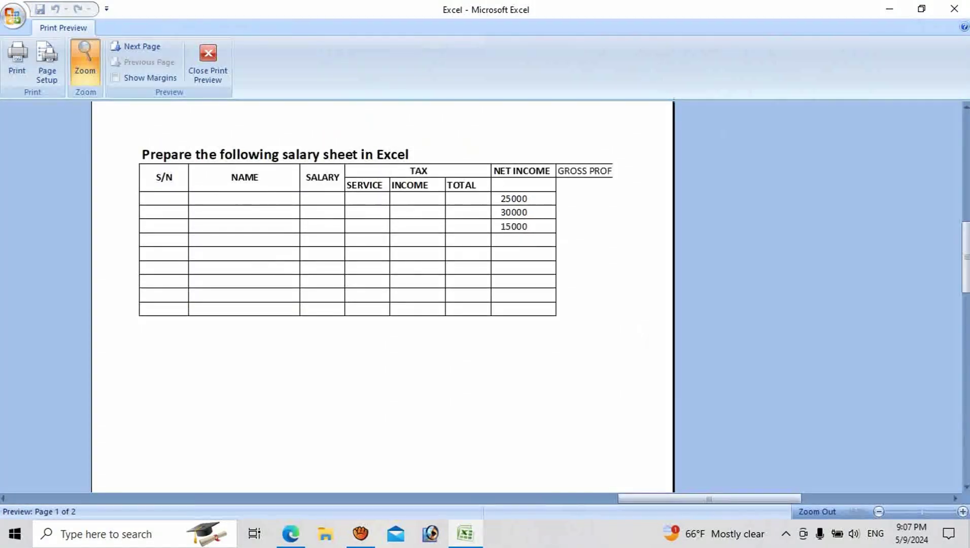
{"action": "left_click", "coordinate": [208, 61]}
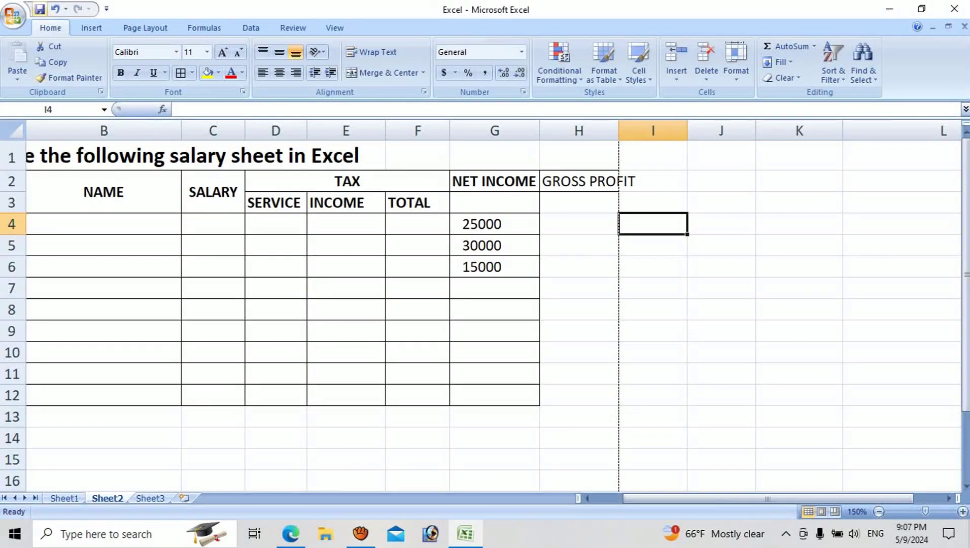
{"action": "left_click", "coordinate": [13, 15]}
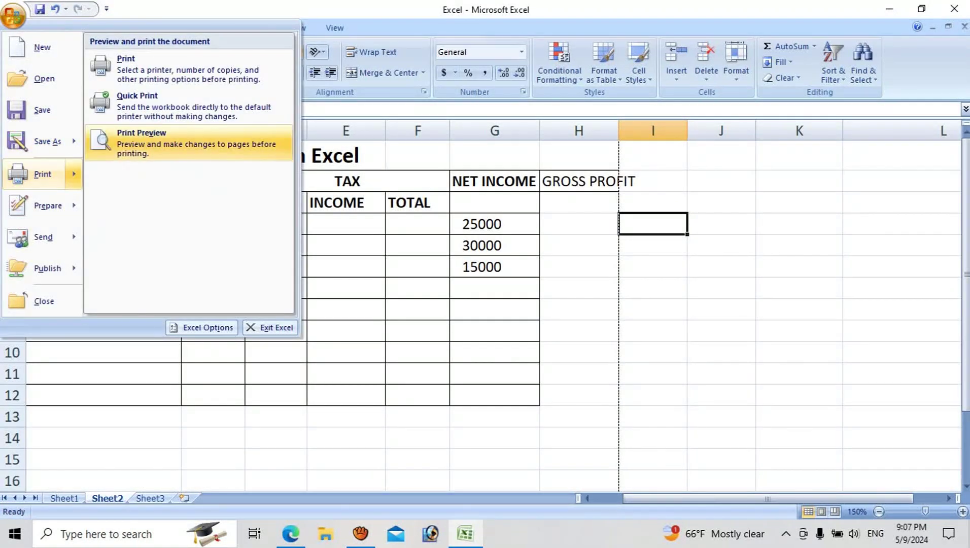
{"action": "left_click", "coordinate": [122, 138]}
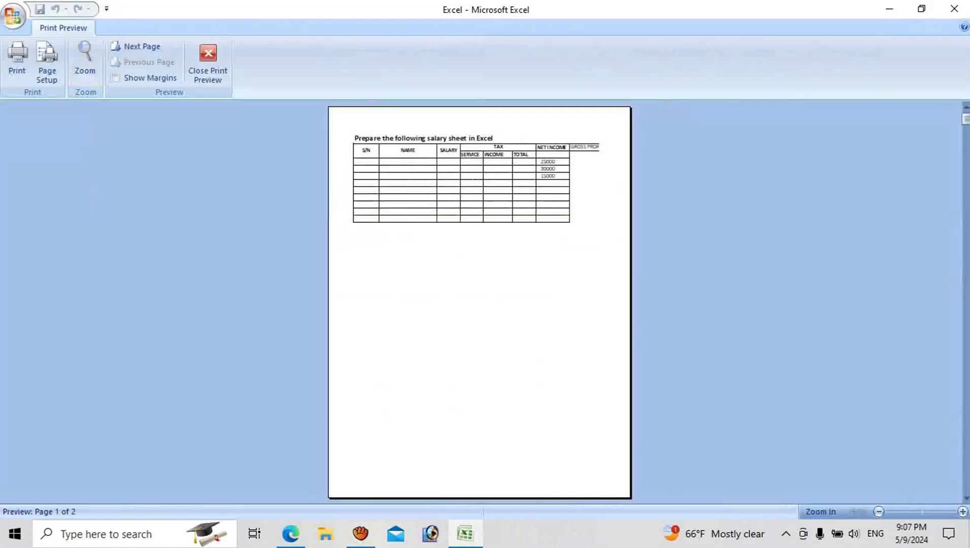
{"action": "left_click", "coordinate": [85, 58]}
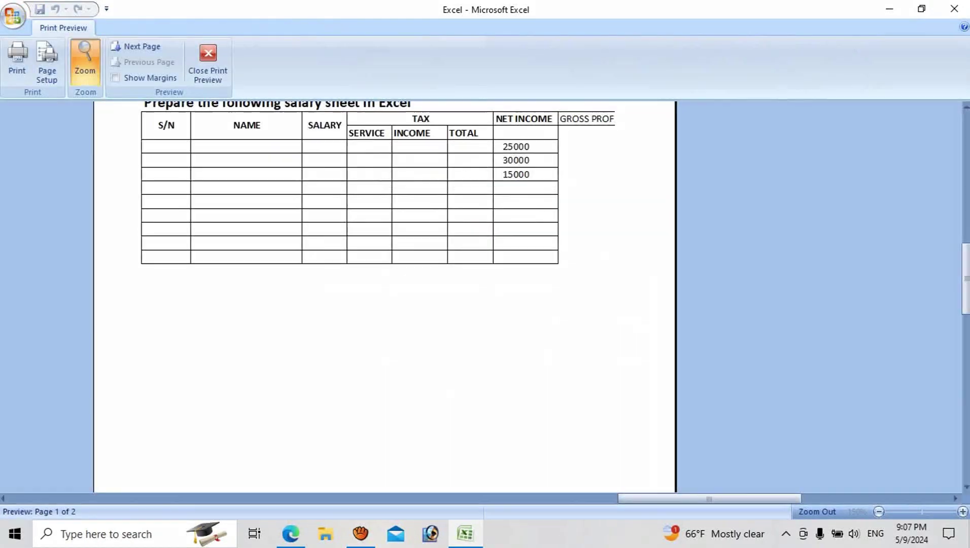
{"action": "scroll", "coordinate": [385, 295], "scroll_direction": "up", "scroll_amount": 1}
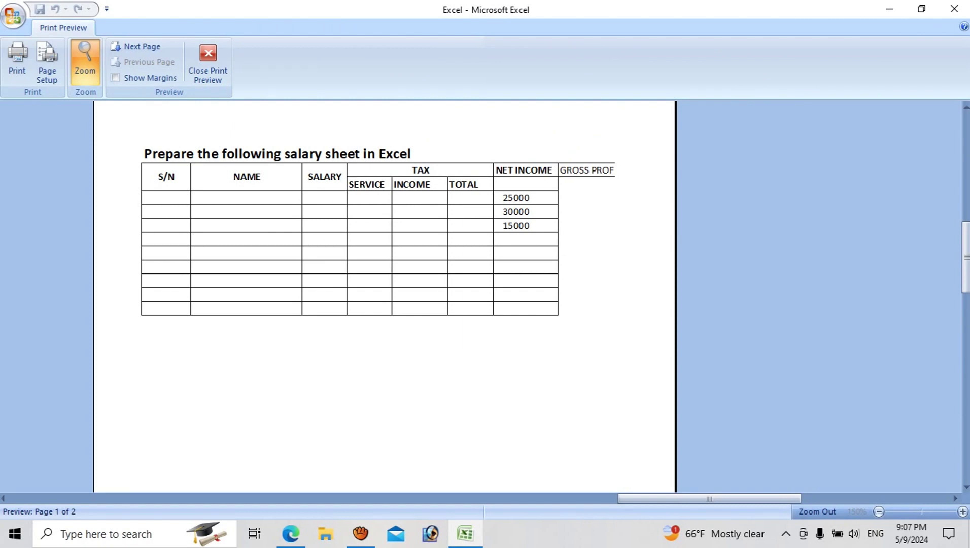
{"action": "left_click", "coordinate": [208, 60]}
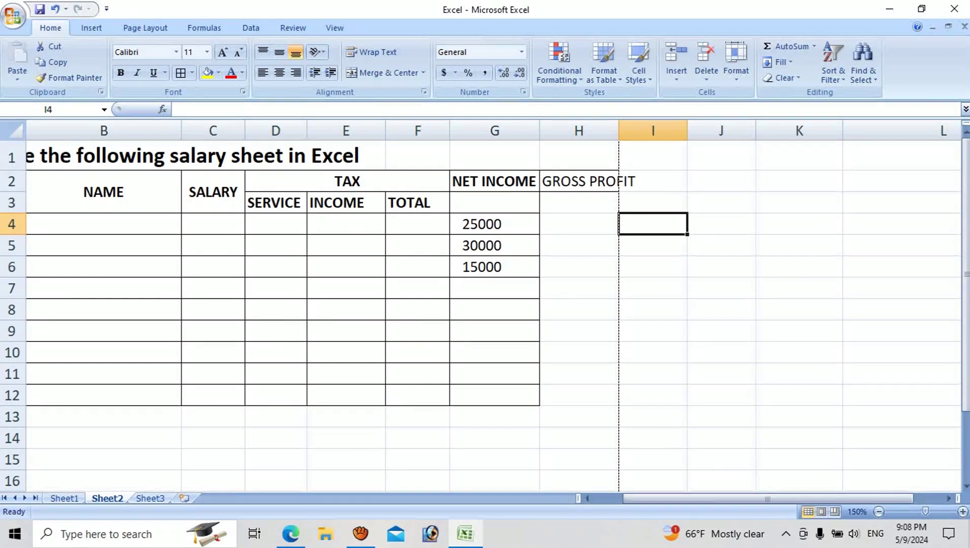
{"action": "left_click", "coordinate": [150, 499]}
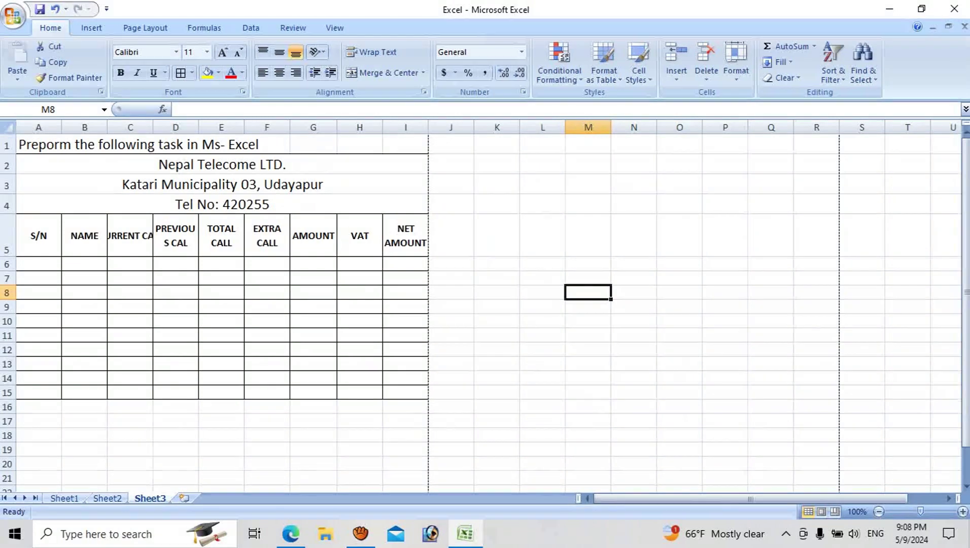
{"action": "left_click", "coordinate": [267, 236]}
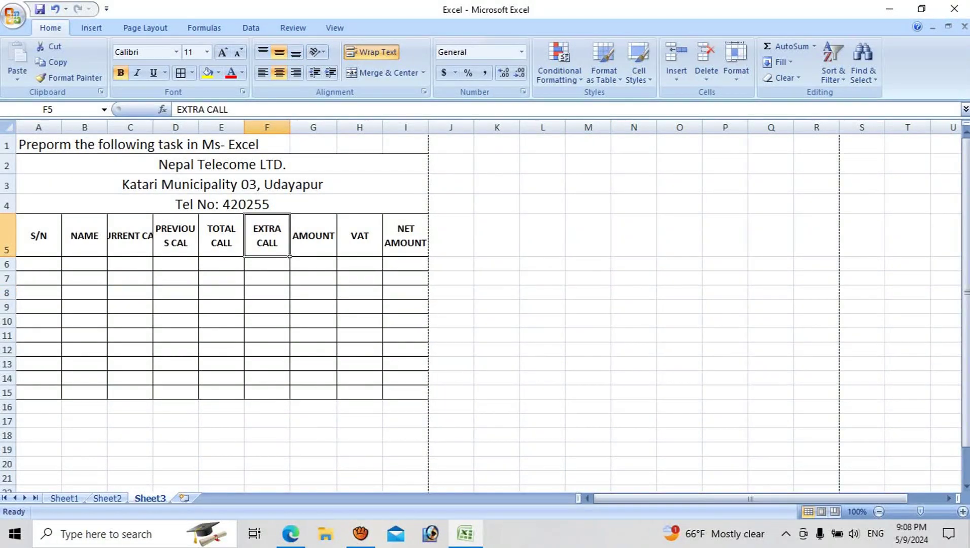
{"action": "left_click", "coordinate": [406, 235]}
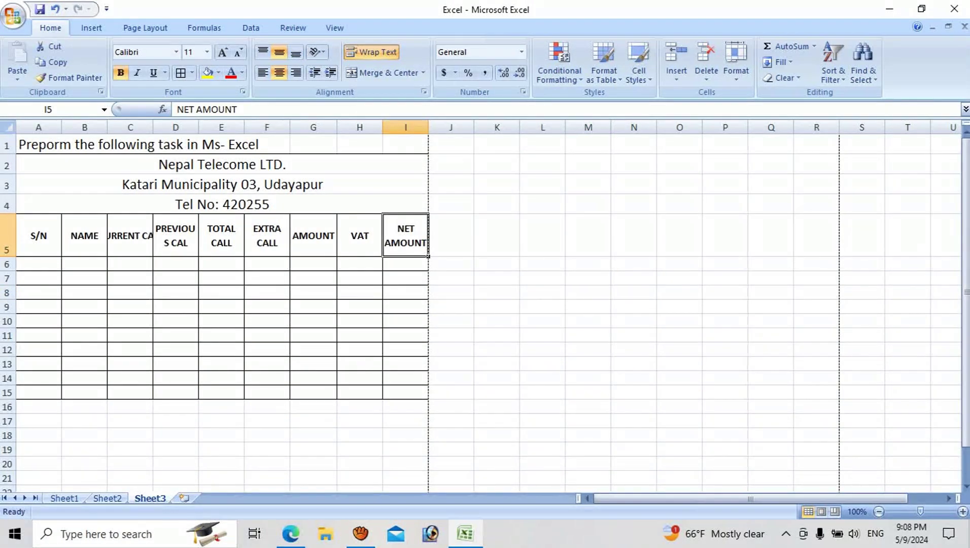
{"action": "left_click", "coordinate": [107, 498]}
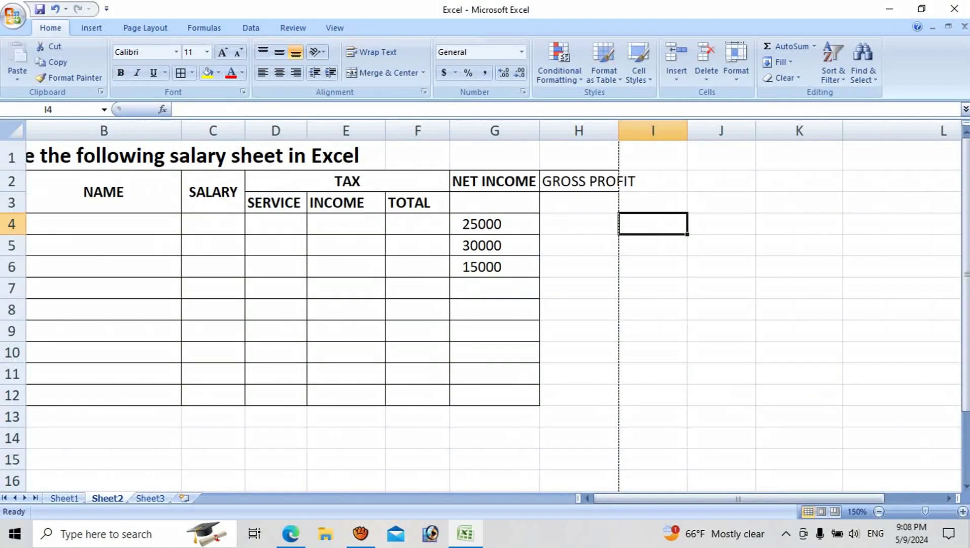
Turn on Wrap Text for H2 so GROSS PROFIT splits onto two lines
{"action": "left_click", "coordinate": [579, 181]}
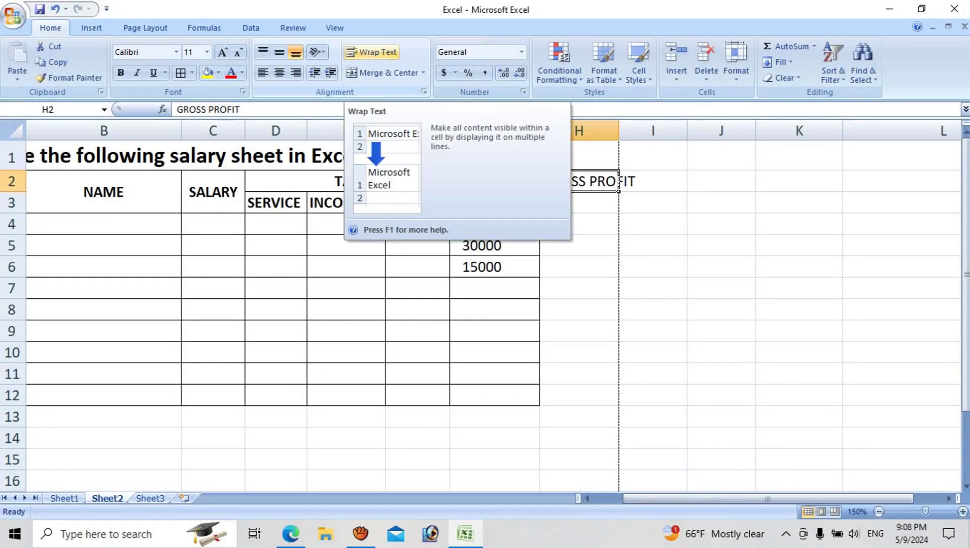
{"action": "left_click", "coordinate": [721, 267]}
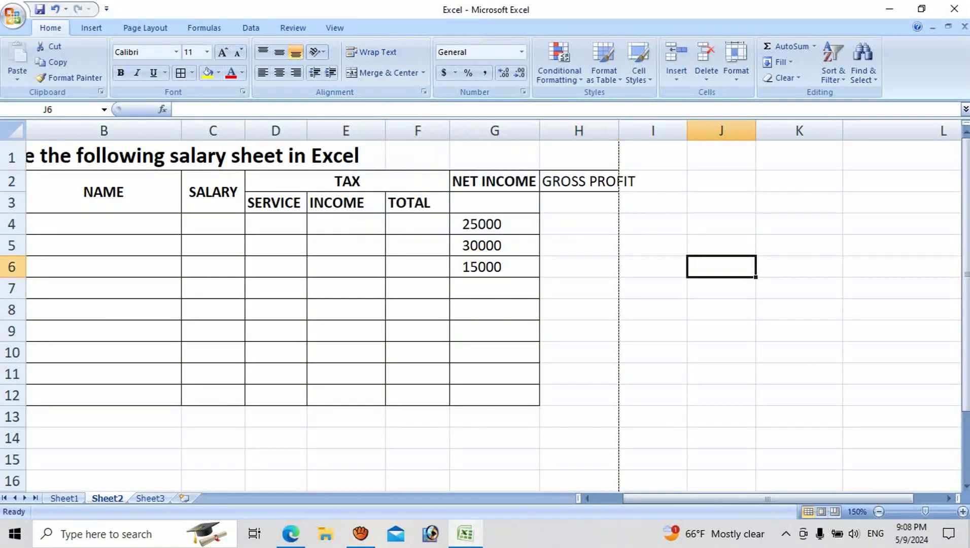
{"action": "left_click", "coordinate": [579, 181]}
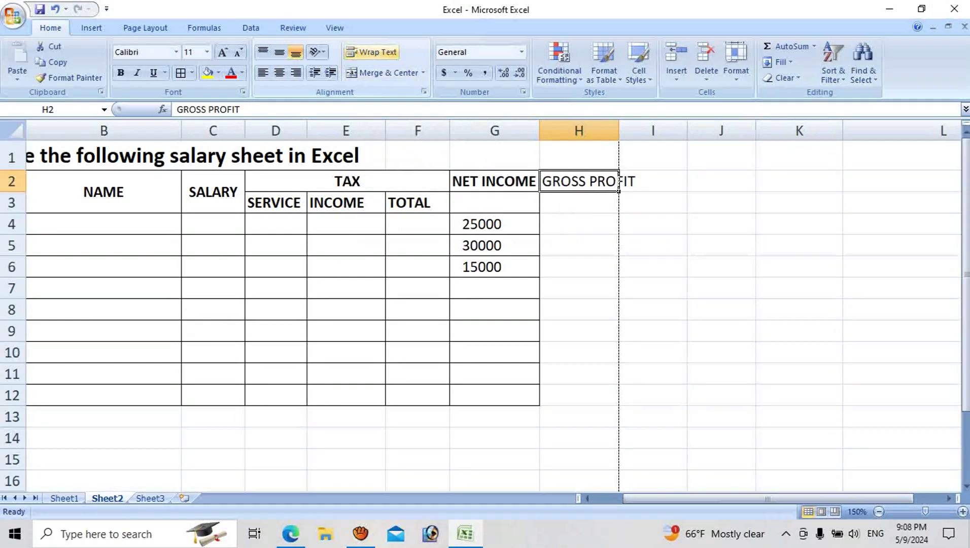
{"action": "left_click", "coordinate": [372, 52]}
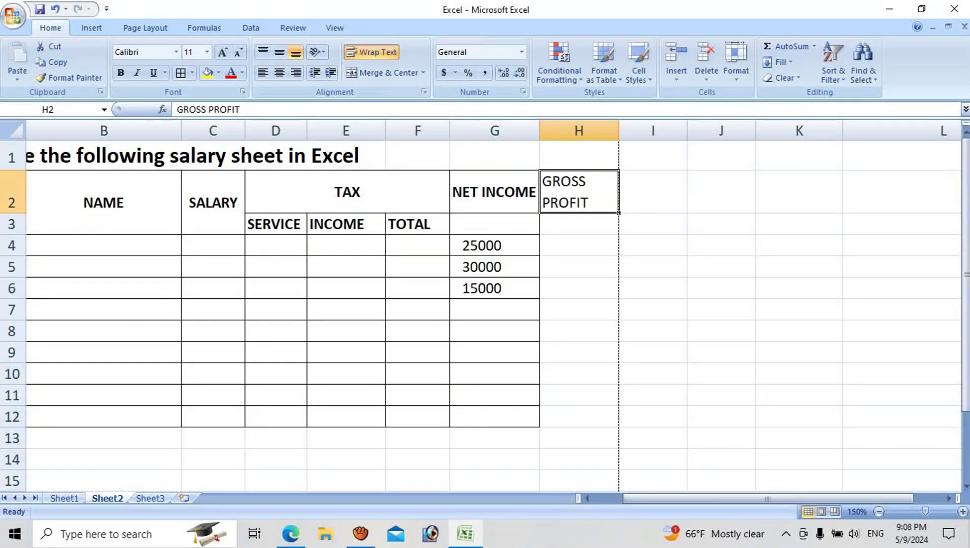
{"action": "left_click", "coordinate": [495, 192]}
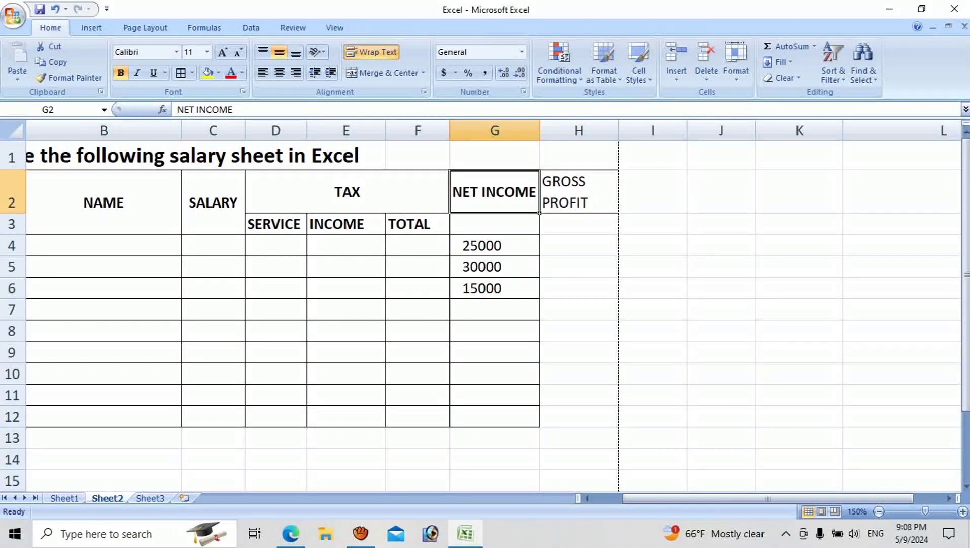
{"action": "left_click", "coordinate": [579, 245]}
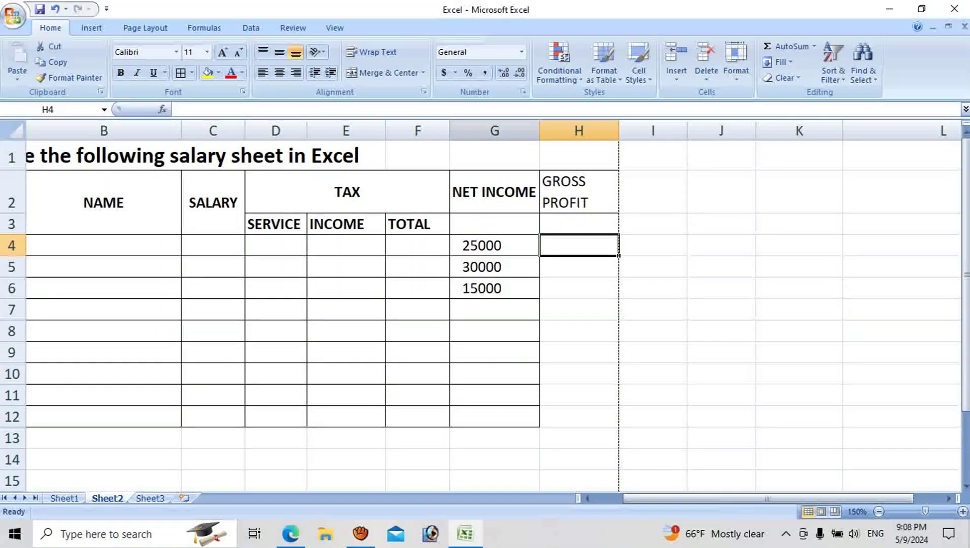
{"action": "left_click", "coordinate": [495, 131]}
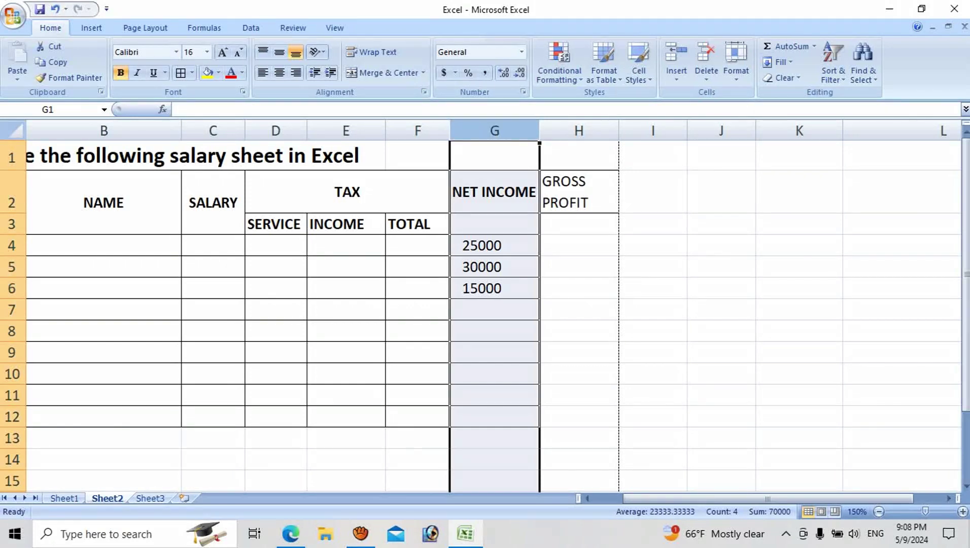
Narrow column G to 9.00 and put the NET INCOME heading back on one line
{"action": "left_click", "coordinate": [495, 192]}
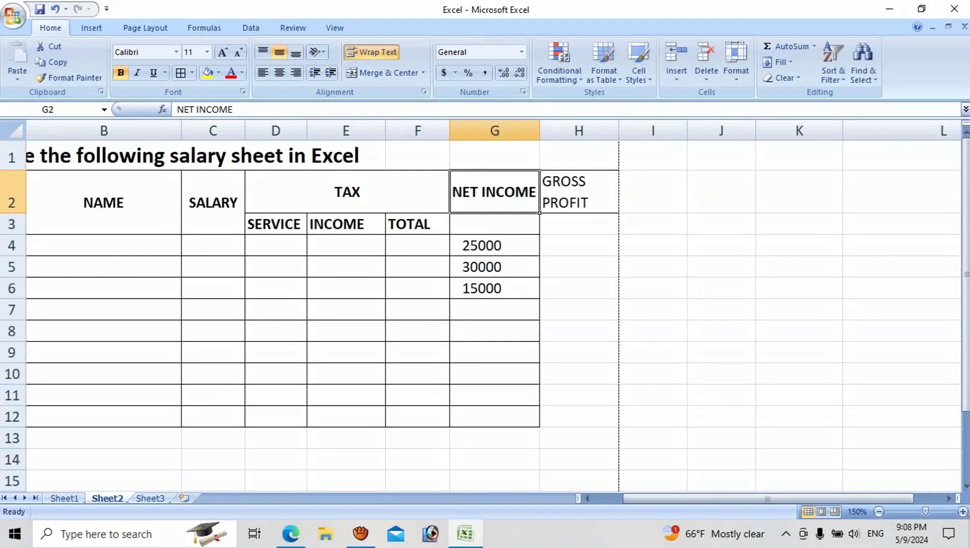
{"action": "left_click", "coordinate": [539, 131]}
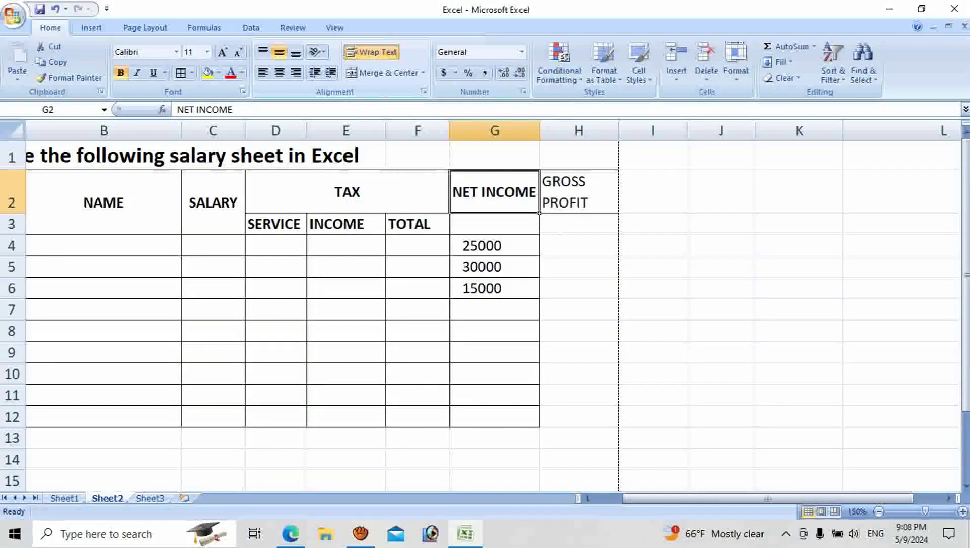
{"action": "left_click", "coordinate": [372, 52]}
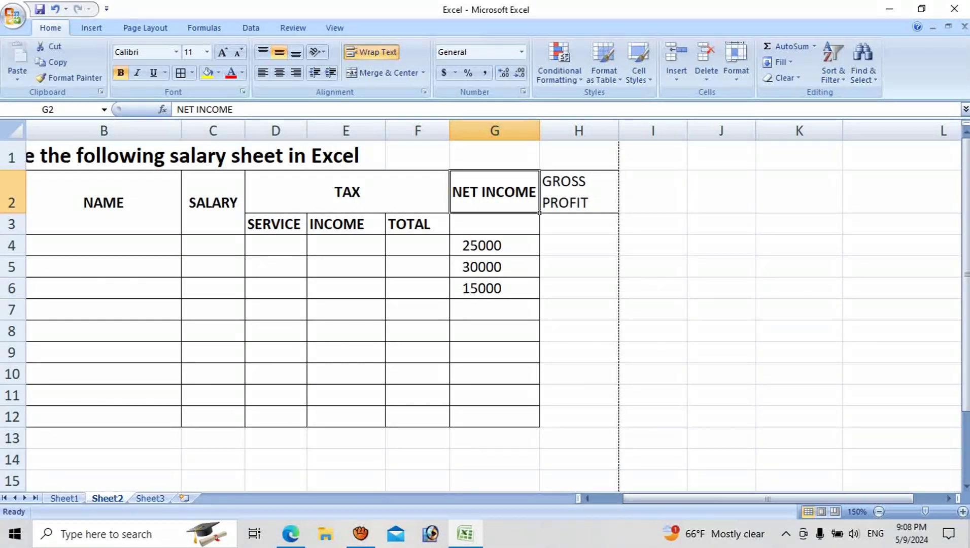
{"action": "left_click_drag", "start_coordinate": [540, 131], "coordinate": [523, 130]}
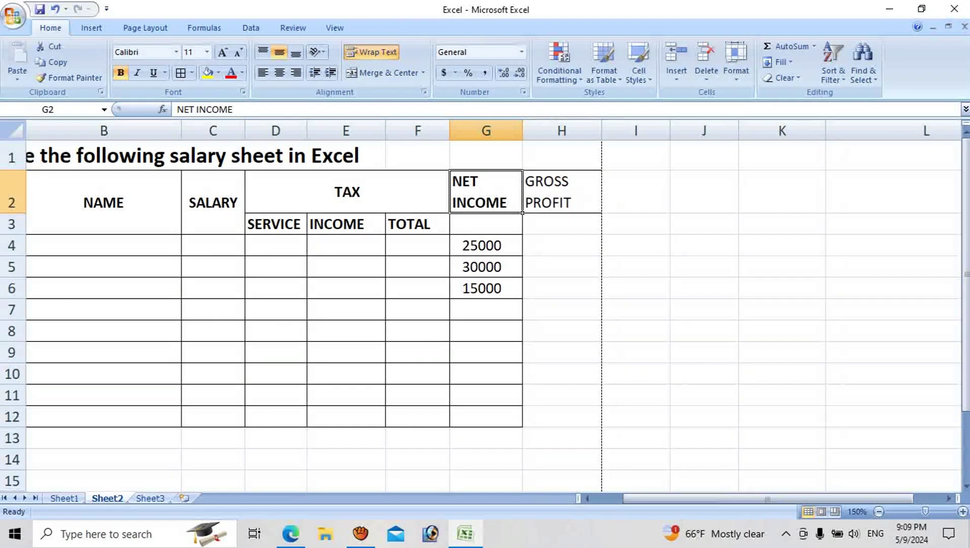
{"action": "left_click", "coordinate": [372, 52]}
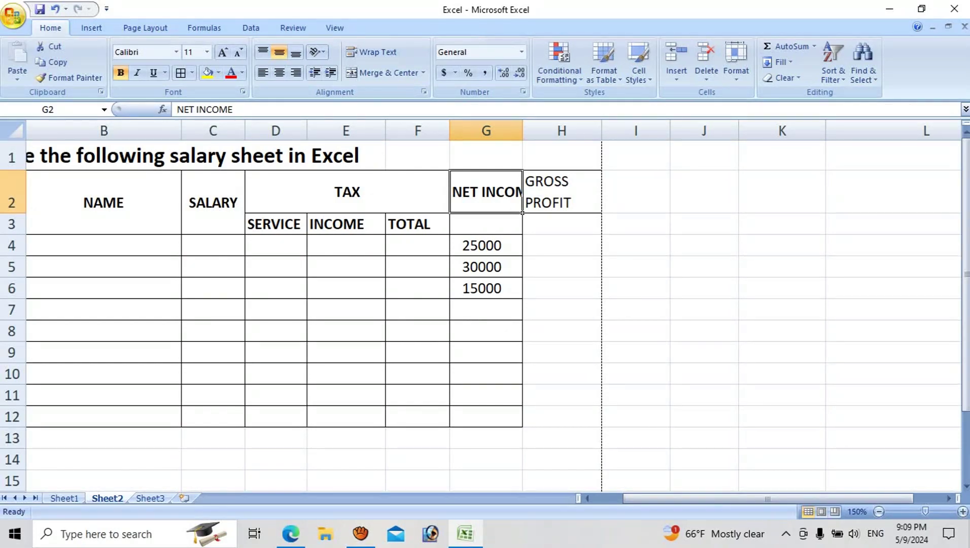
{"action": "left_click", "coordinate": [12, 16]}
{"action": "mouse_move", "coordinate": [43, 175]}
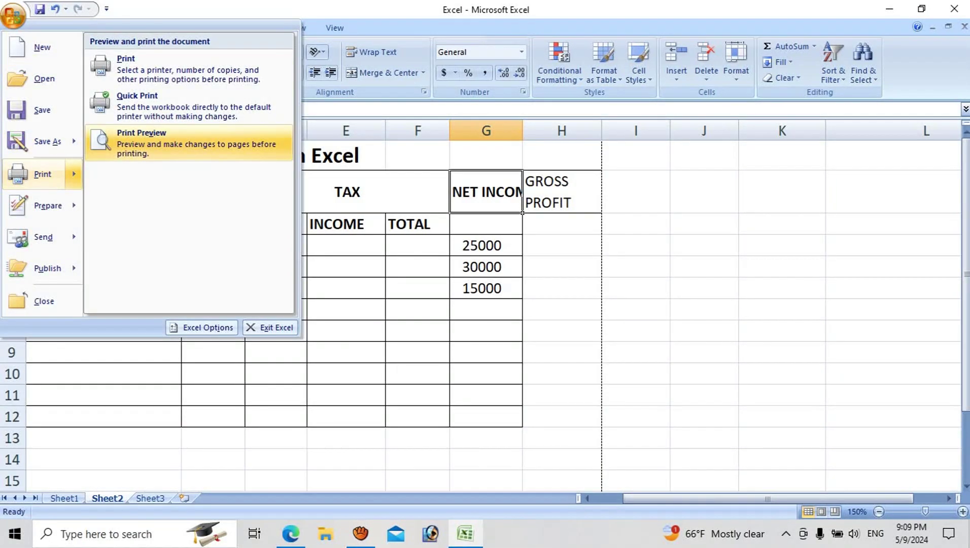
{"action": "left_click", "coordinate": [141, 142]}
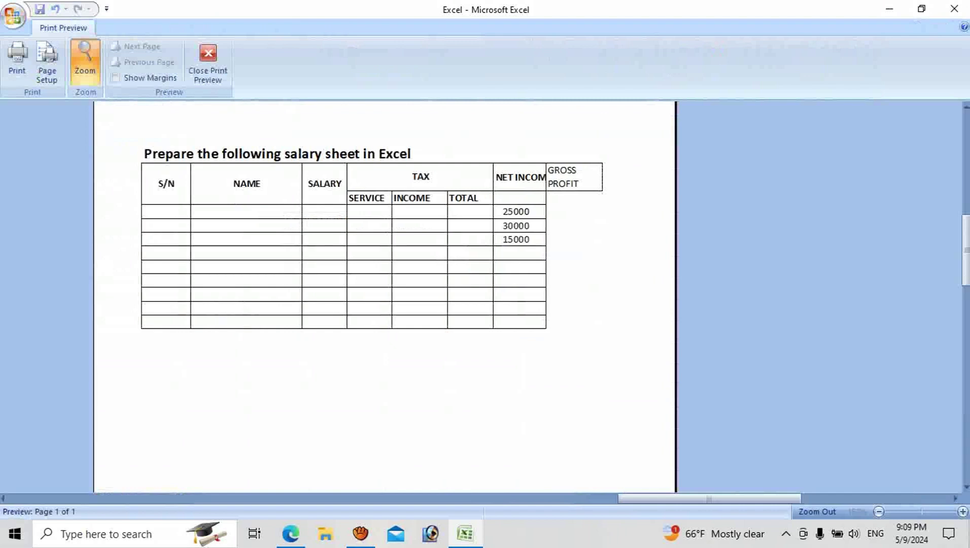
{"action": "left_click", "coordinate": [385, 355]}
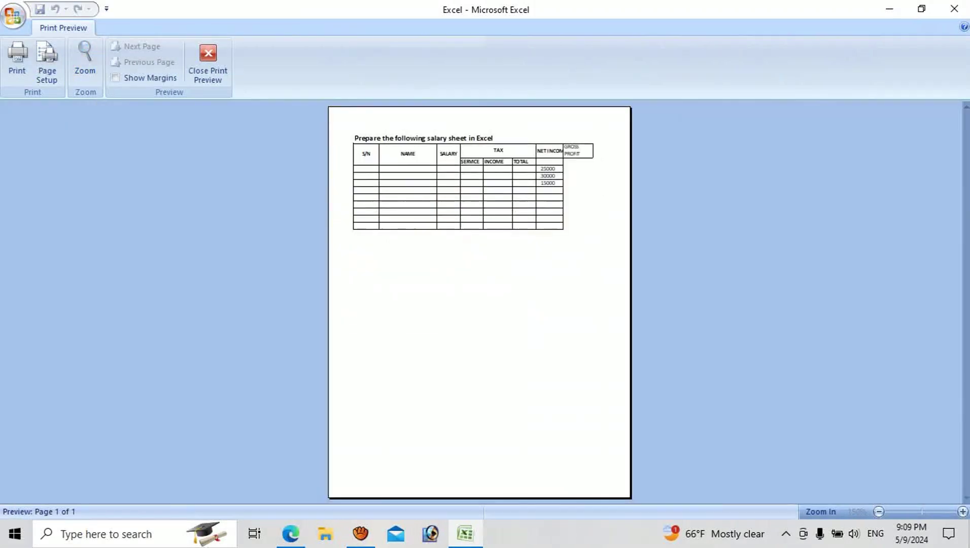
{"action": "left_click", "coordinate": [456, 203]}
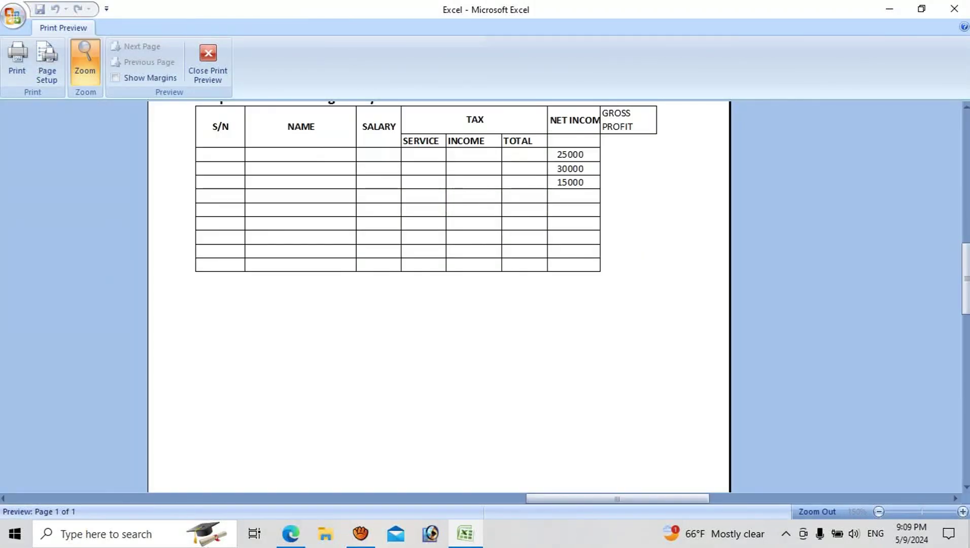
{"action": "left_click", "coordinate": [207, 61]}
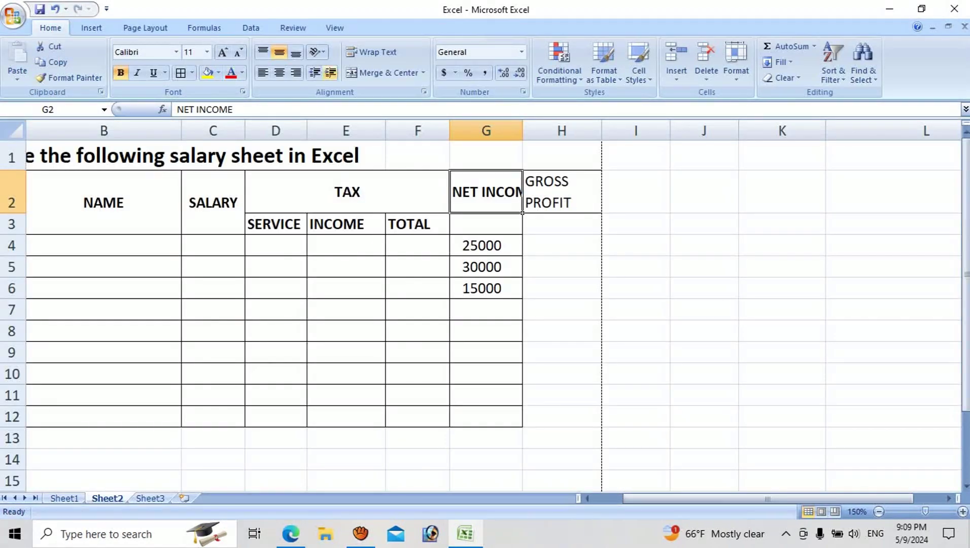
Wrap the NET INCOME heading, and make GROSS PROFIT wrapped and bold
{"action": "left_click", "coordinate": [370, 52]}
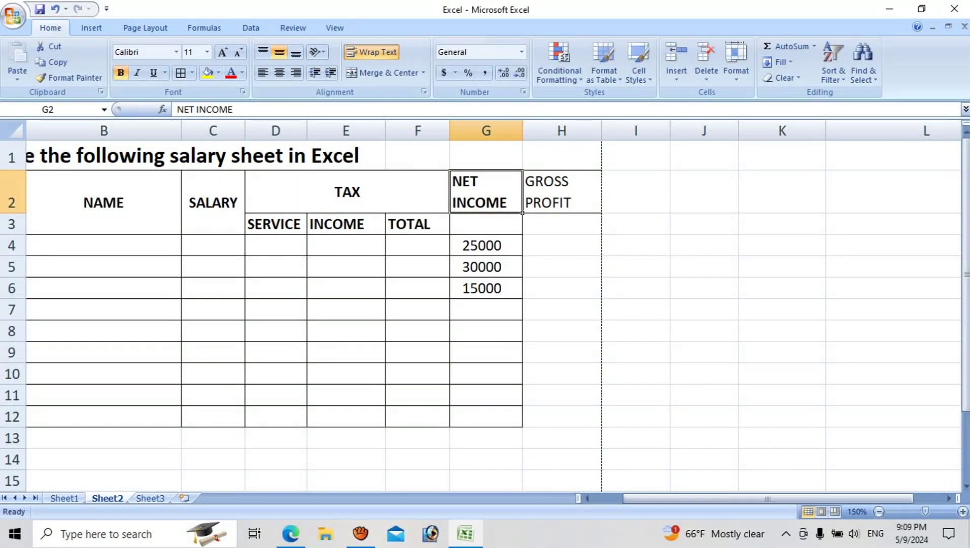
{"action": "left_click", "coordinate": [561, 192]}
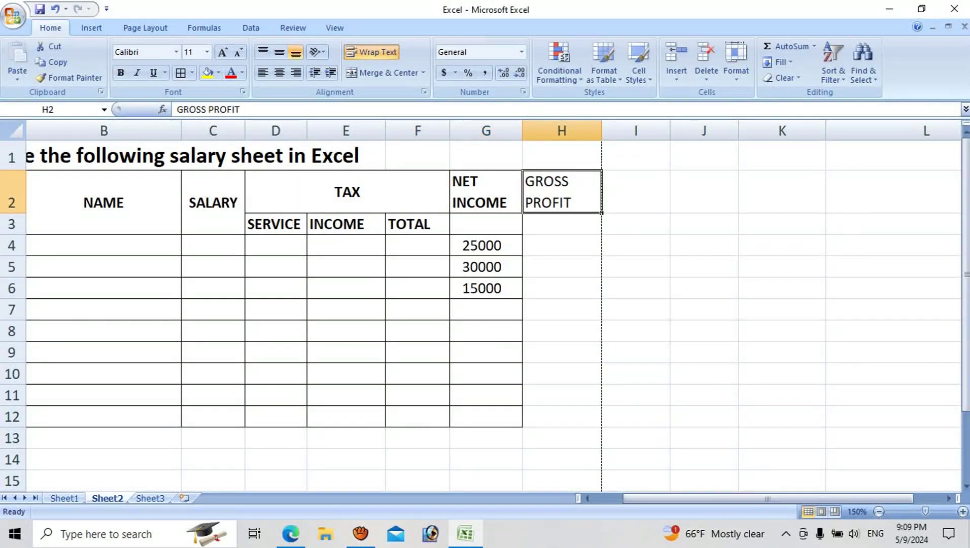
{"action": "left_click", "coordinate": [372, 52]}
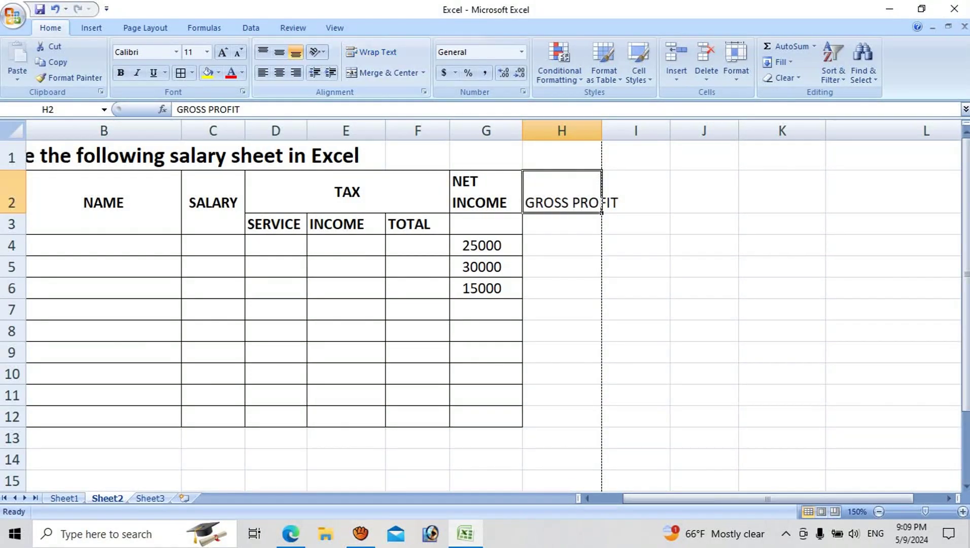
{"action": "left_click", "coordinate": [371, 52]}
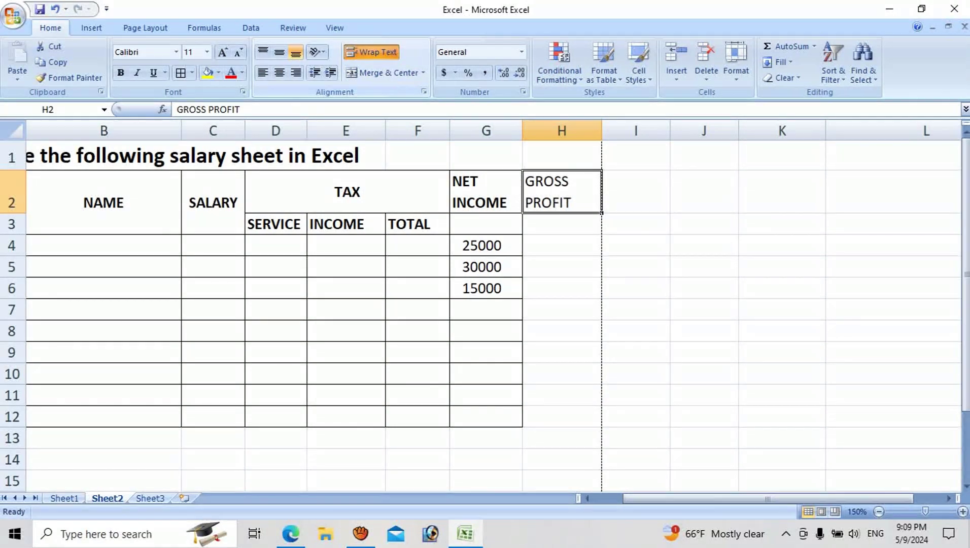
{"action": "left_click", "coordinate": [120, 73]}
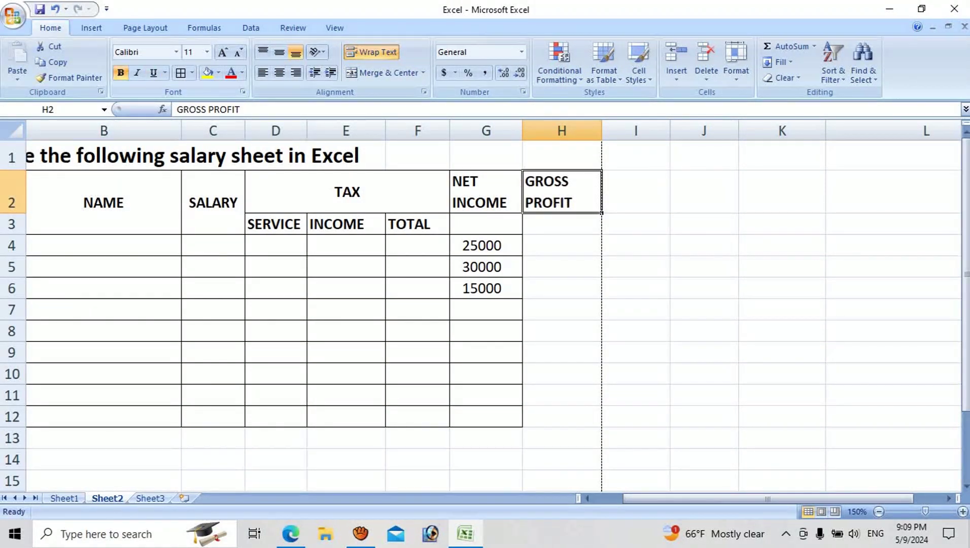
Zoom the sheet out to 100% to see the whole table
{"action": "left_click", "coordinate": [782, 288]}
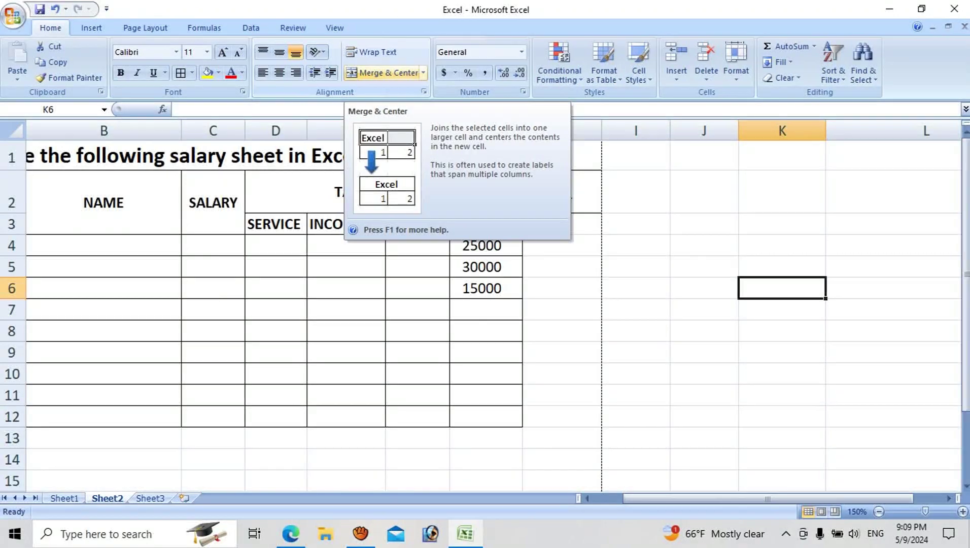
{"action": "left_click", "coordinate": [704, 288]}
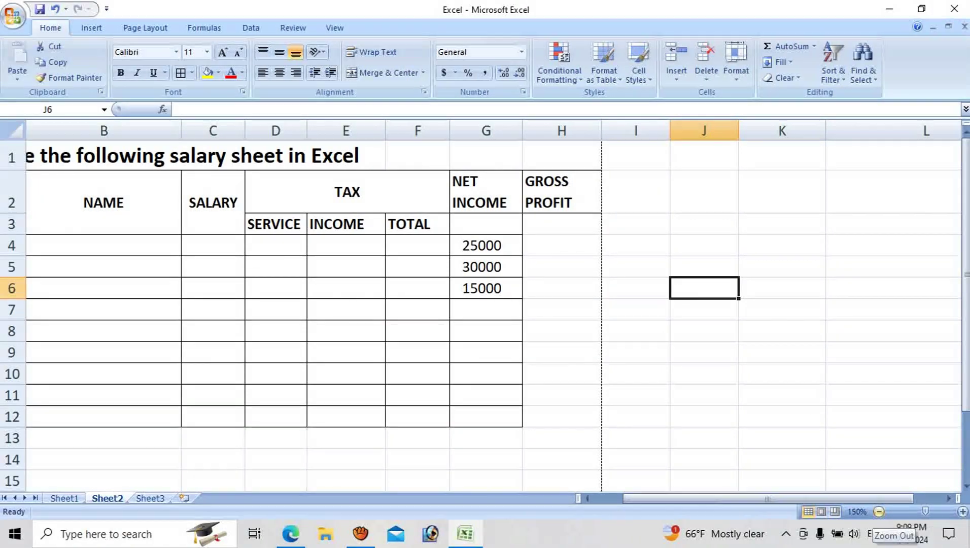
{"action": "left_click", "coordinate": [879, 512]}
{"action": "left_click", "coordinate": [880, 512]}
{"action": "left_click", "coordinate": [879, 512]}
{"action": "left_click", "coordinate": [879, 512]}
{"action": "left_click", "coordinate": [879, 512]}
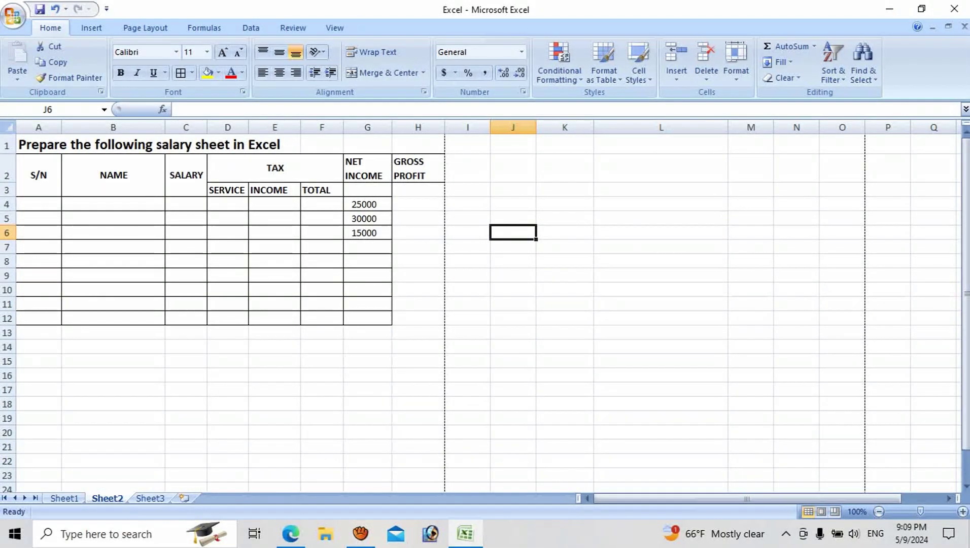
{"action": "left_click", "coordinate": [38, 175]}
{"action": "left_click", "coordinate": [113, 175]}
{"action": "left_click", "coordinate": [186, 175]}
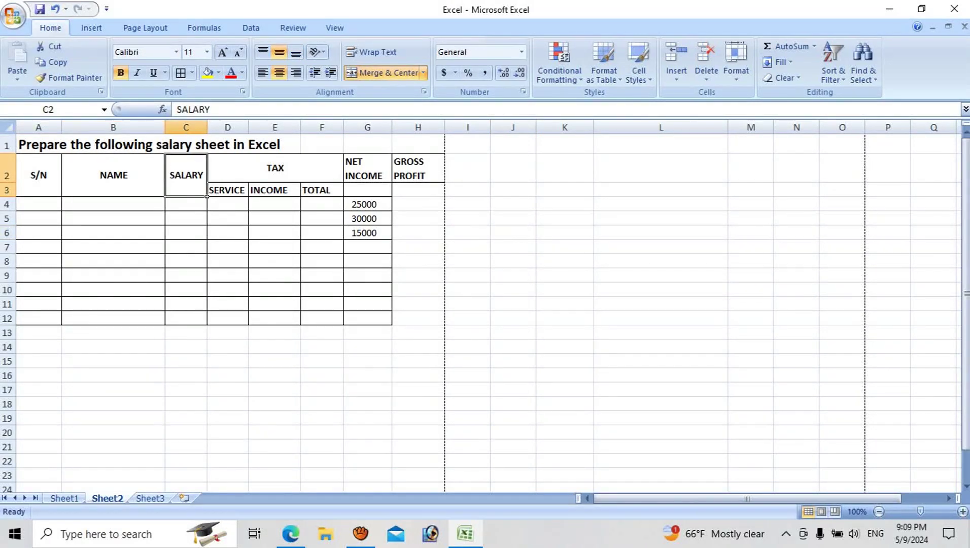
{"action": "left_click", "coordinate": [468, 261]}
{"action": "left_click", "coordinate": [7, 175]}
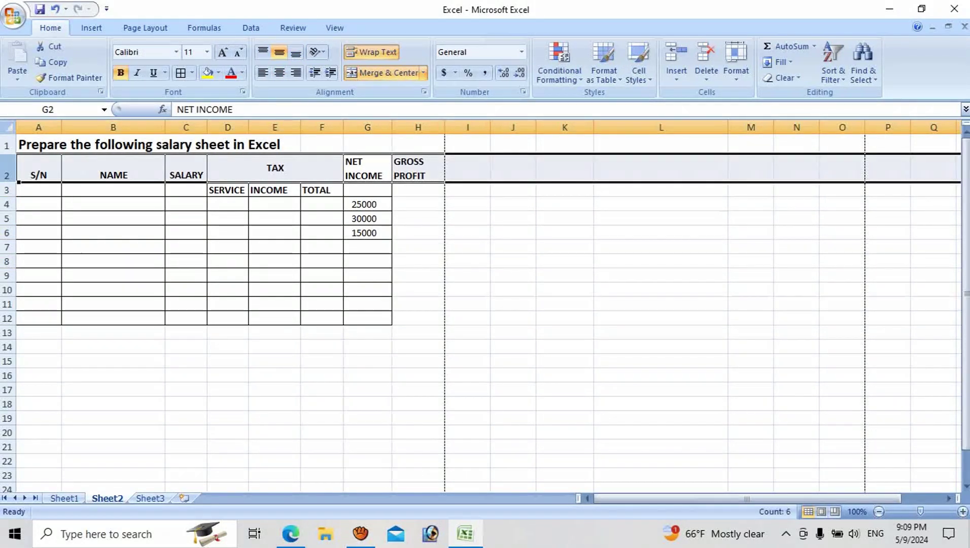
{"action": "left_click", "coordinate": [7, 190]}
{"action": "left_click", "coordinate": [565, 362]}
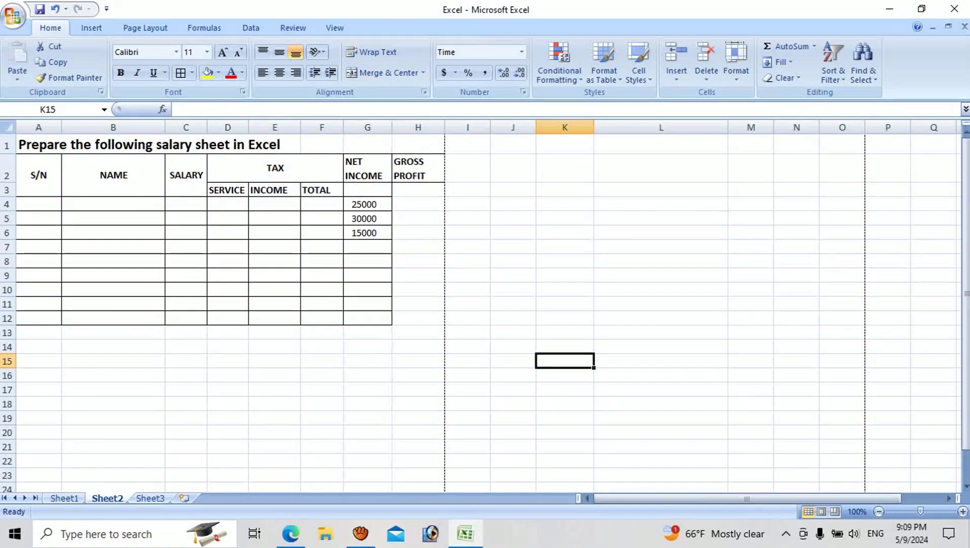
{"action": "left_click", "coordinate": [7, 175]}
{"action": "left_click", "coordinate": [113, 275]}
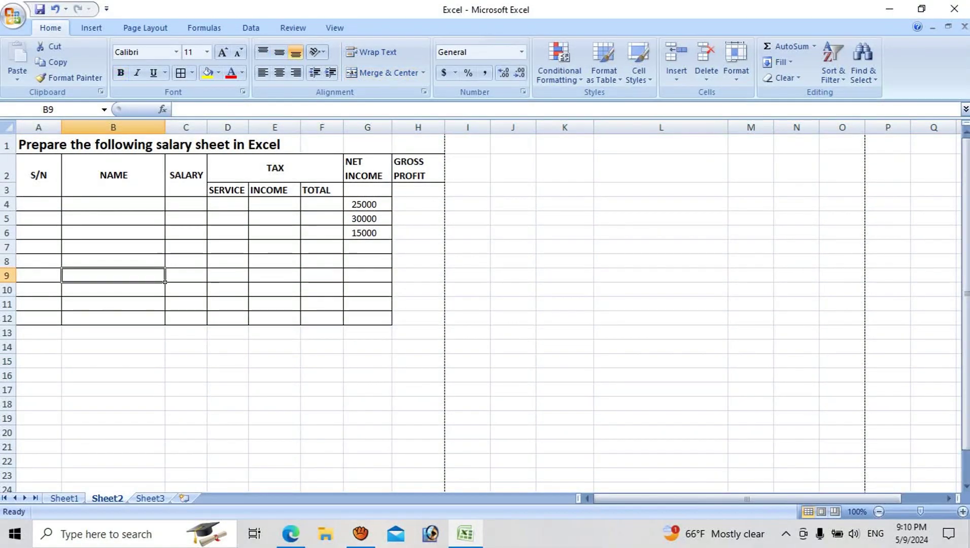
{"action": "left_click", "coordinate": [38, 175]}
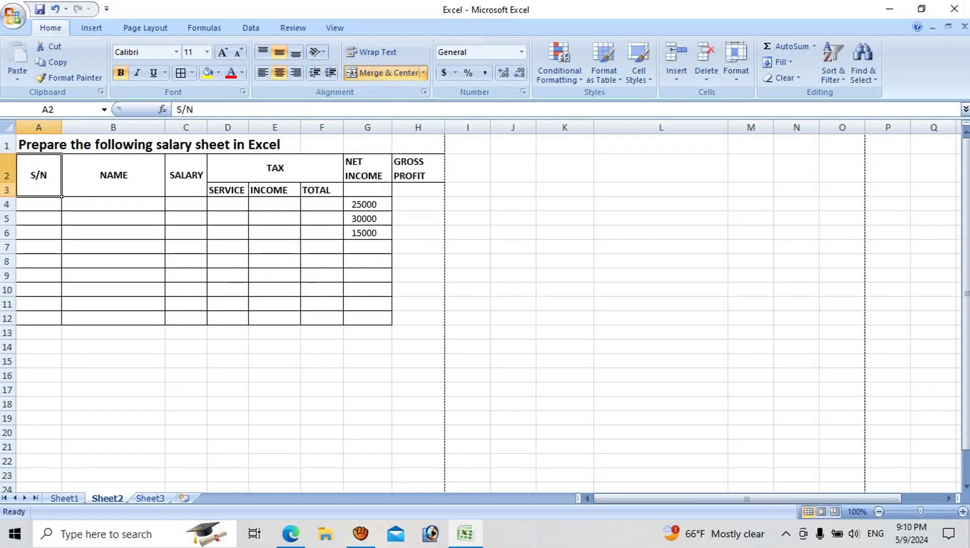
{"action": "left_click", "coordinate": [7, 175]}
{"action": "left_click", "coordinate": [113, 175]}
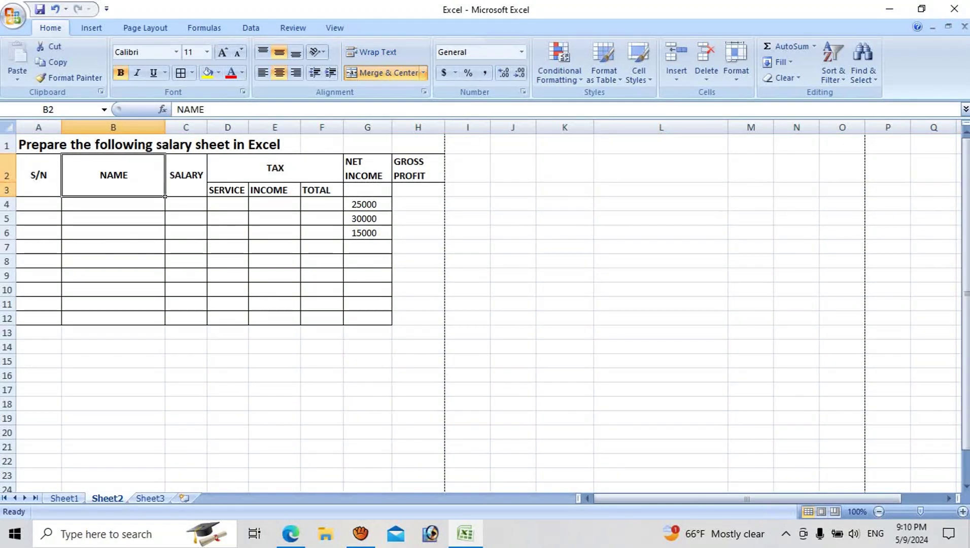
{"action": "left_click", "coordinate": [186, 175]}
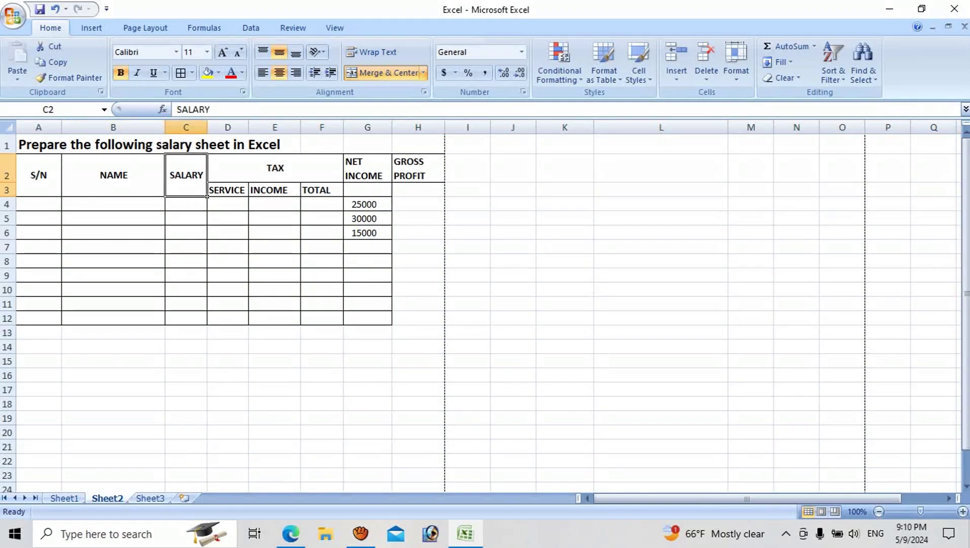
{"action": "left_click", "coordinate": [342, 280]}
{"action": "left_click", "coordinate": [6, 175]}
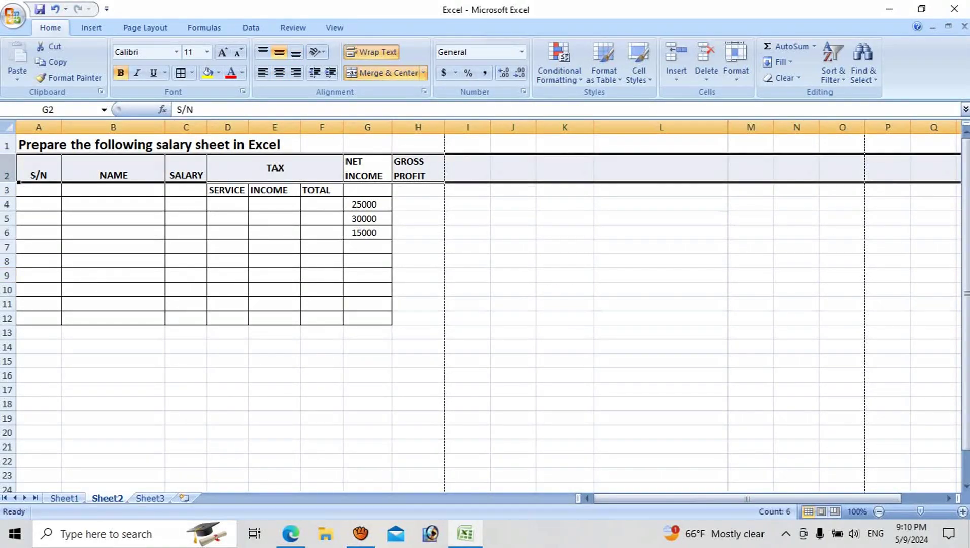
{"action": "left_click", "coordinate": [275, 168]}
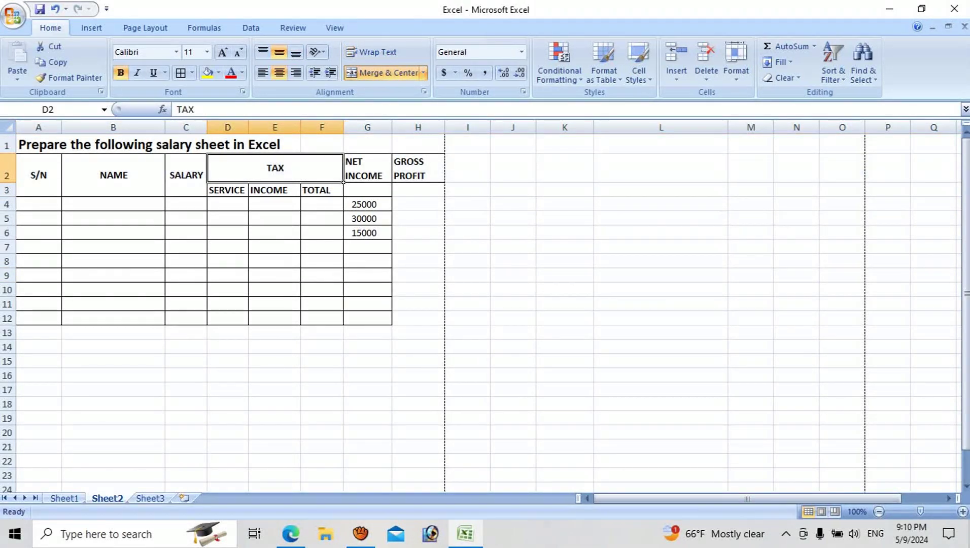
{"action": "left_click", "coordinate": [228, 190]}
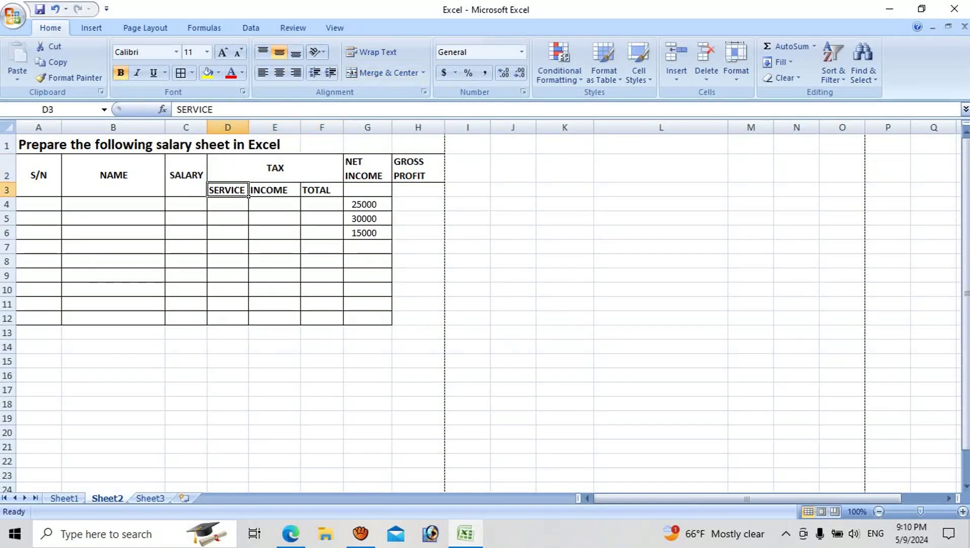
{"action": "left_click", "coordinate": [274, 190]}
{"action": "left_click", "coordinate": [322, 190]}
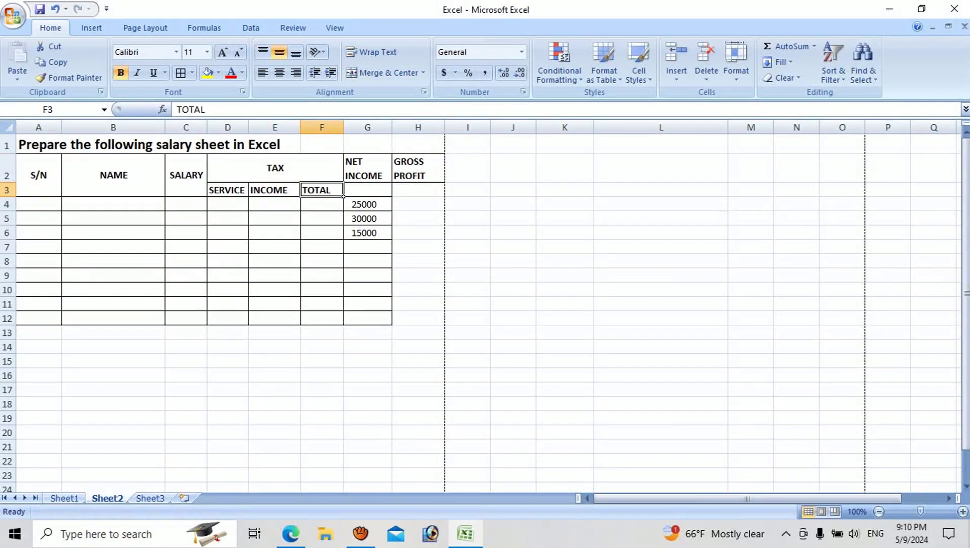
{"action": "left_click", "coordinate": [340, 178]}
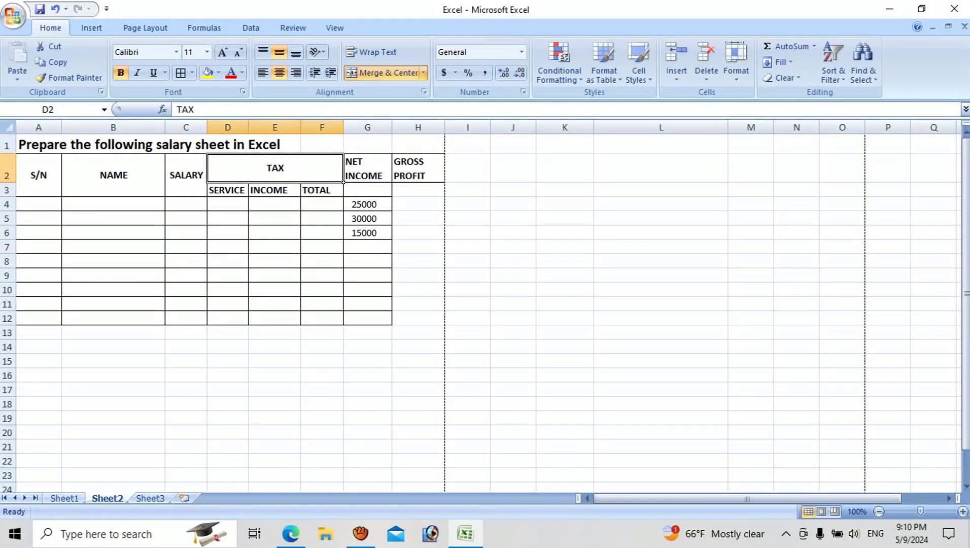
{"action": "left_click", "coordinate": [274, 190]}
{"action": "left_click", "coordinate": [321, 190]}
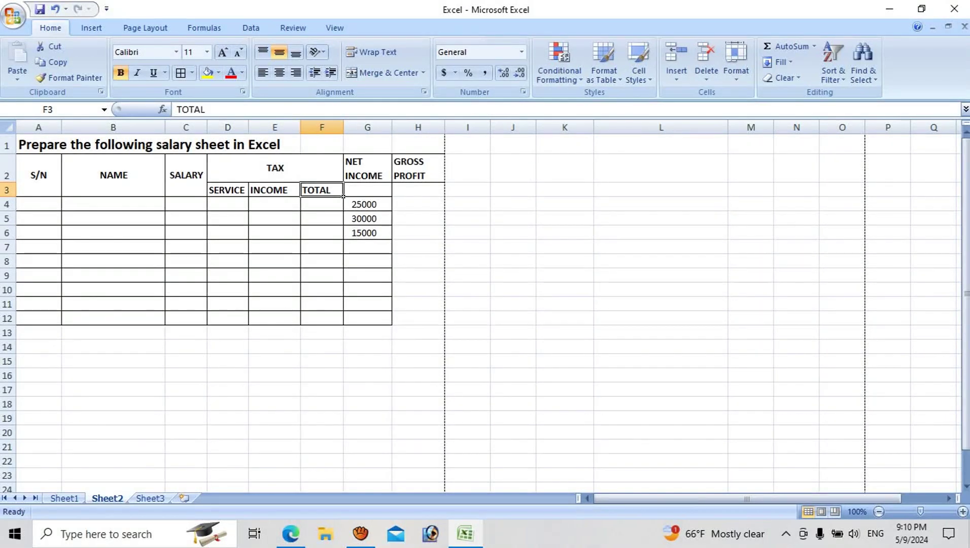
{"action": "left_click", "coordinate": [367, 168]}
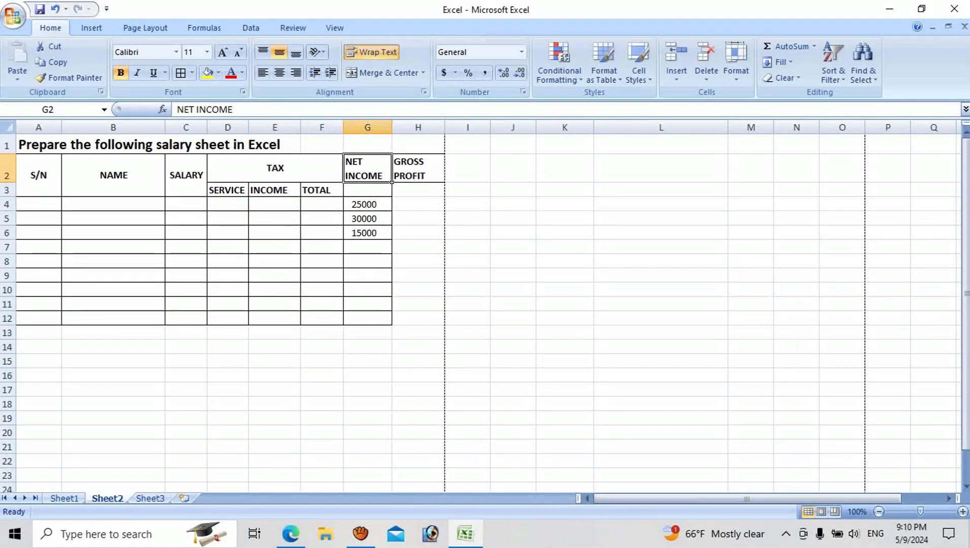
{"action": "left_click", "coordinate": [418, 168]}
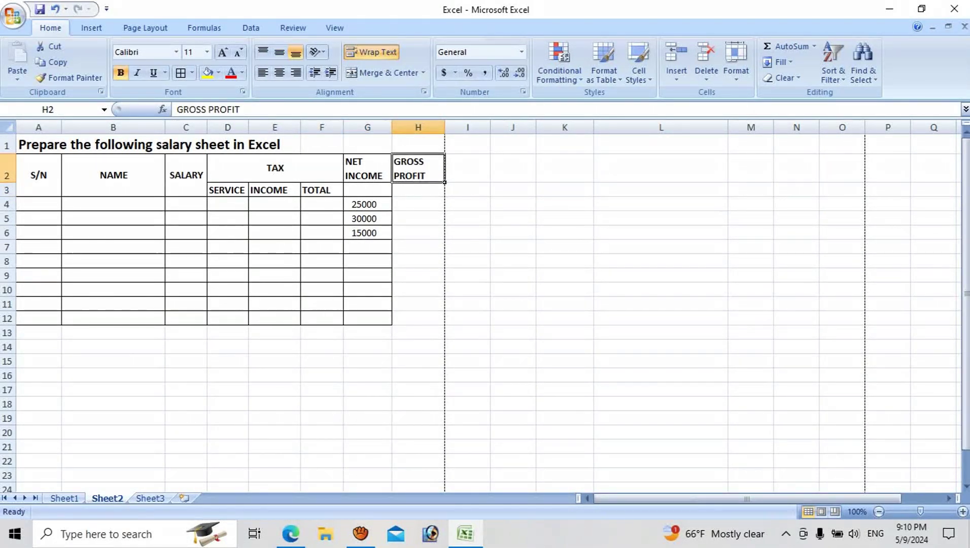
Print-preview the Nepal Telecom table on Sheet3, zooming in on it
{"action": "left_click", "coordinate": [151, 499]}
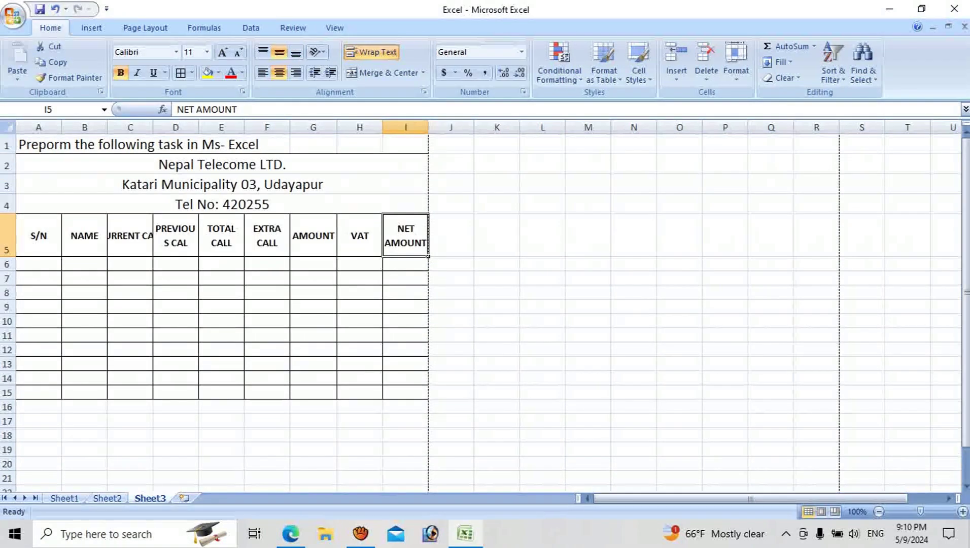
{"action": "left_click", "coordinate": [223, 164]}
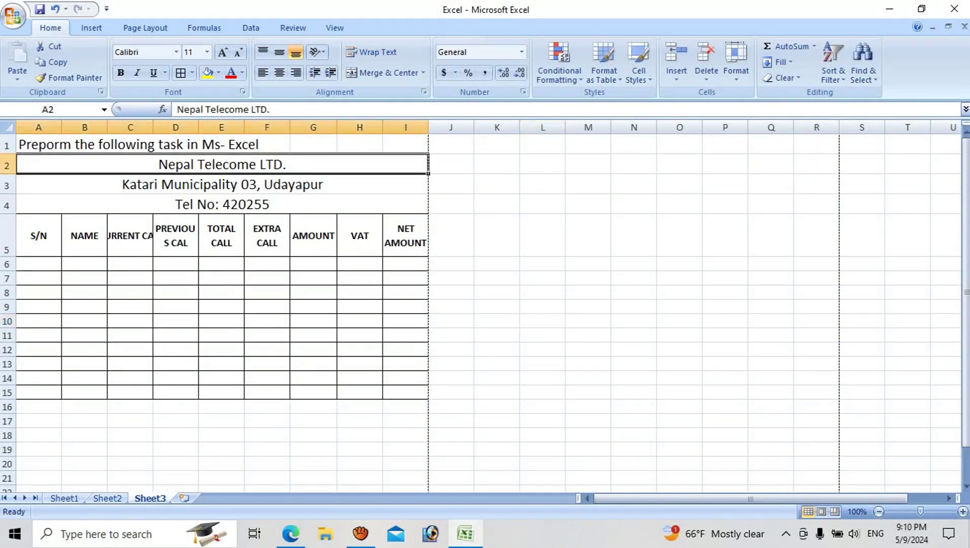
{"action": "left_click", "coordinate": [222, 184]}
{"action": "left_click", "coordinate": [223, 204]}
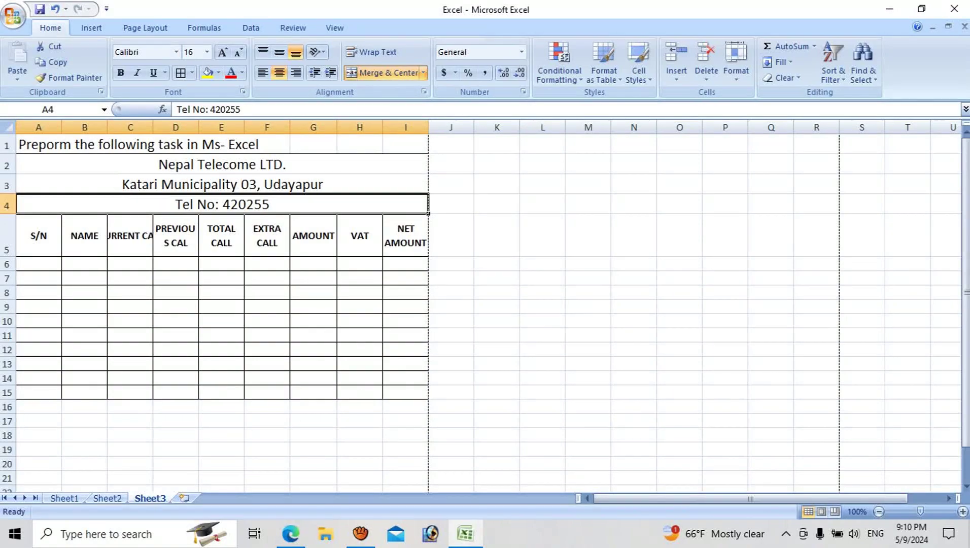
{"action": "left_click", "coordinate": [13, 15]}
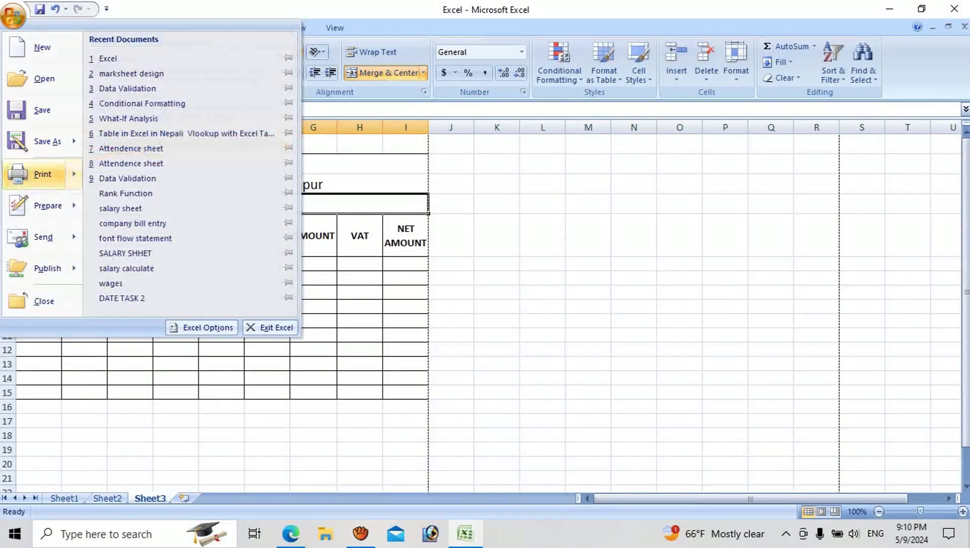
{"action": "left_click", "coordinate": [152, 115]}
{"action": "left_click", "coordinate": [85, 61]}
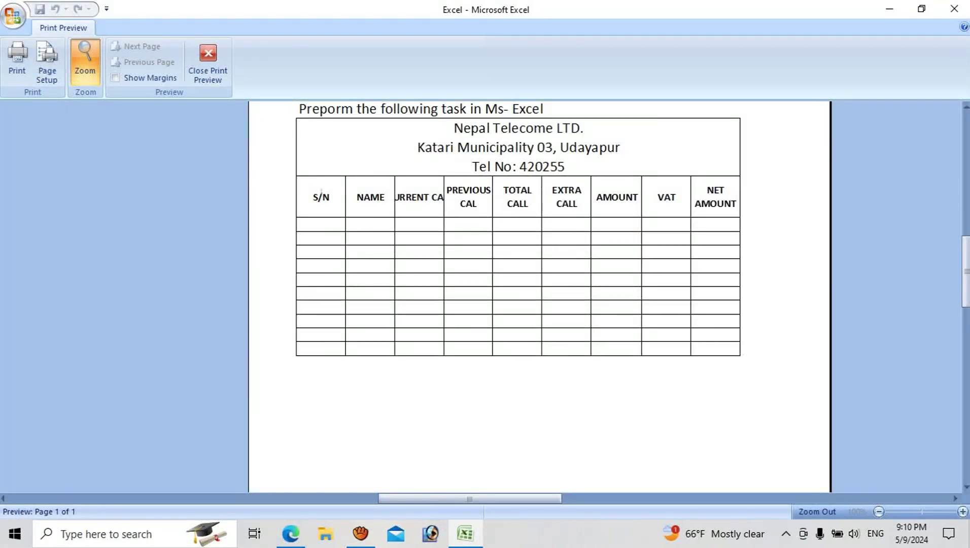
{"action": "left_click", "coordinate": [208, 66]}
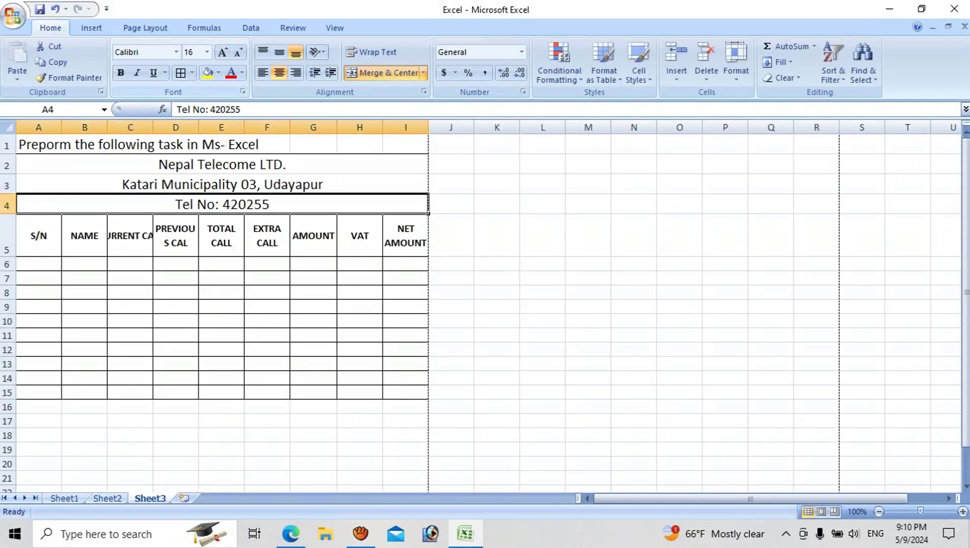
On Sheet2, undo back to merged headers without the GROSS PROFIT column
{"action": "key", "text": "ctrl+Page_Up"}
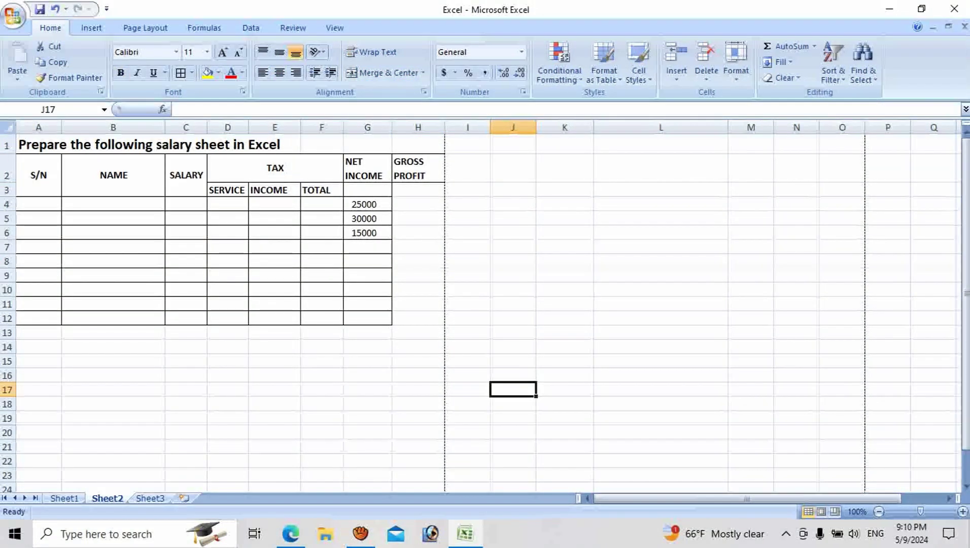
{"action": "left_click_drag", "start_coordinate": [38, 175], "coordinate": [418, 204]}
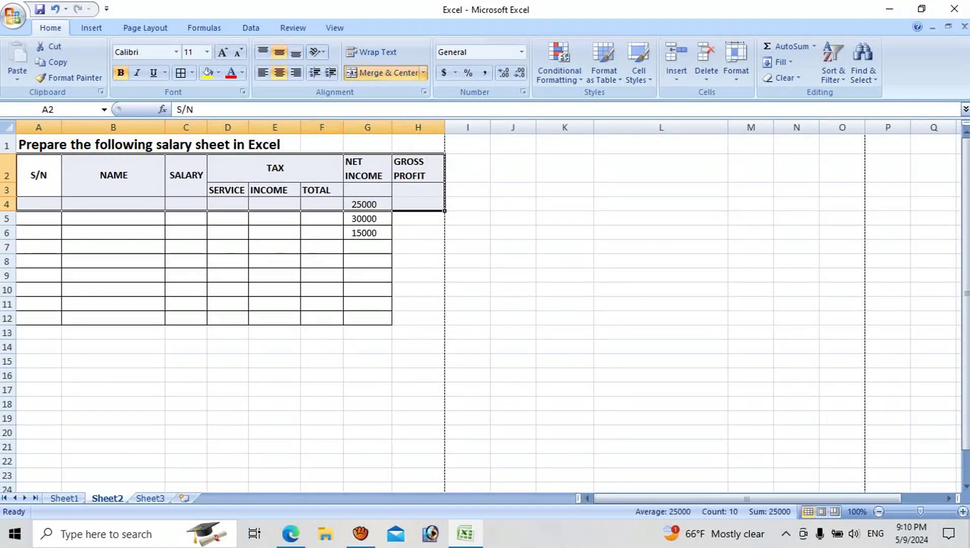
{"action": "left_click", "coordinate": [388, 73]}
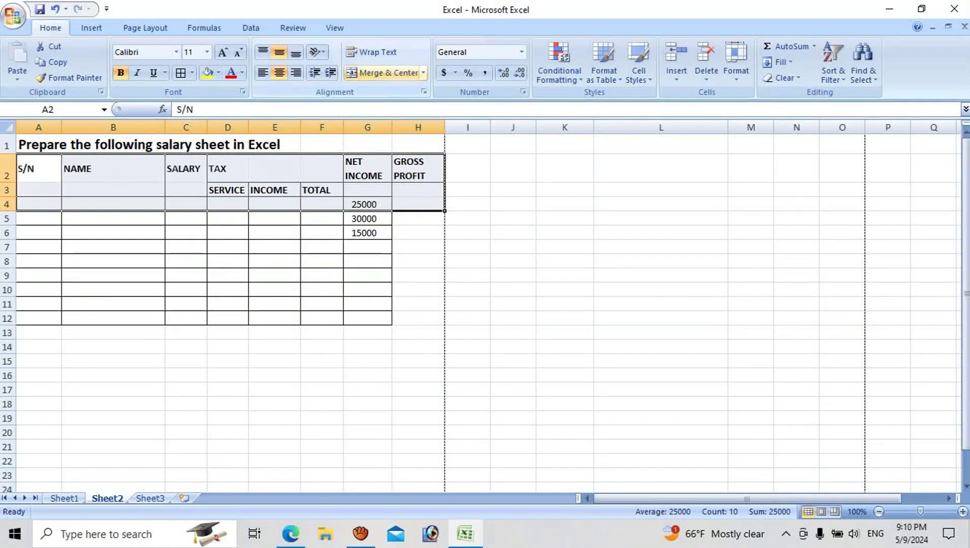
{"action": "key", "text": "ctrl+z"}
{"action": "key", "text": "ctrl+z"}
{"action": "mouse_move", "coordinate": [39, 175]}
{"action": "left_mouse_down"}
{"action": "mouse_move", "coordinate": [367, 304]}
{"action": "mouse_move", "coordinate": [367, 318]}
{"action": "left_mouse_up"}
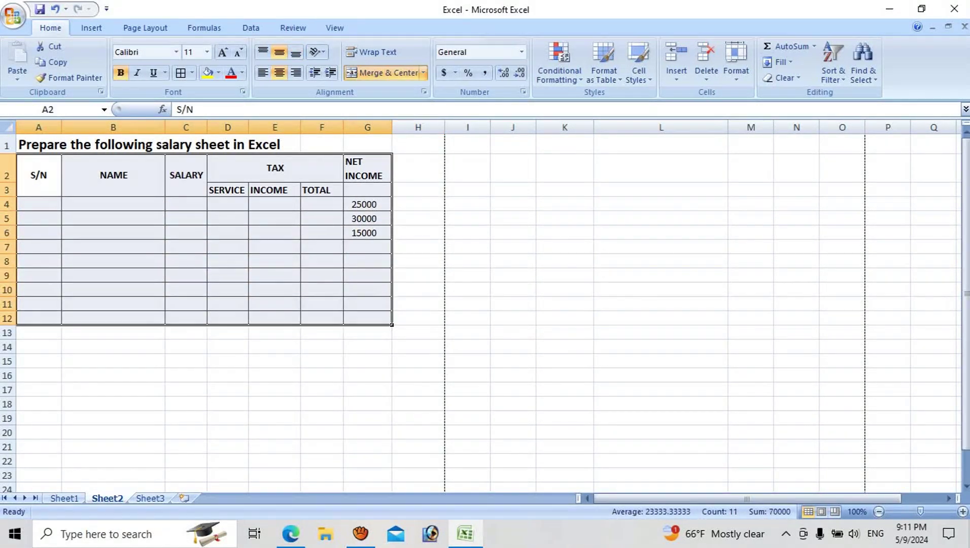
Copy the salary table to cell I2 and unmerge the pasted header cells
{"action": "key", "text": "ctrl+c"}
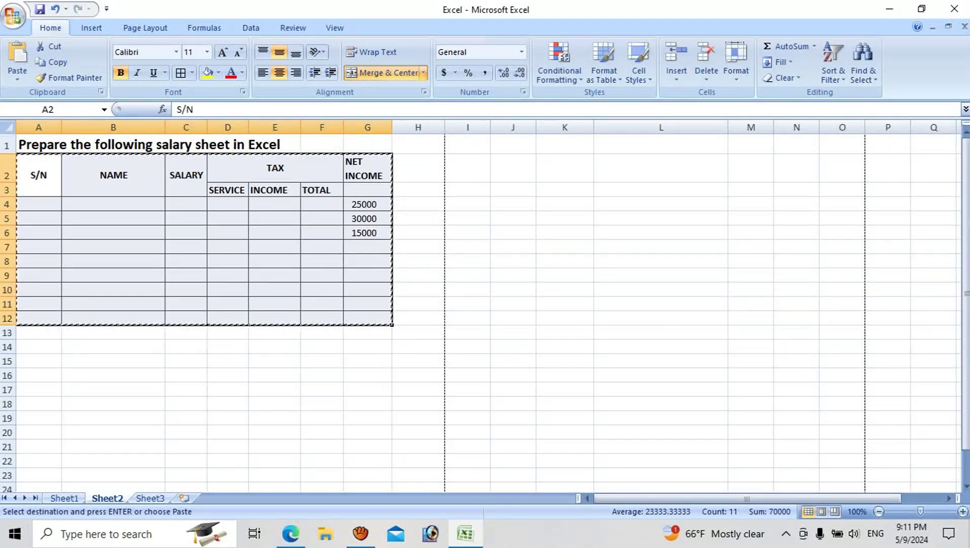
{"action": "left_click", "coordinate": [468, 167]}
{"action": "key", "text": "ctrl+v"}
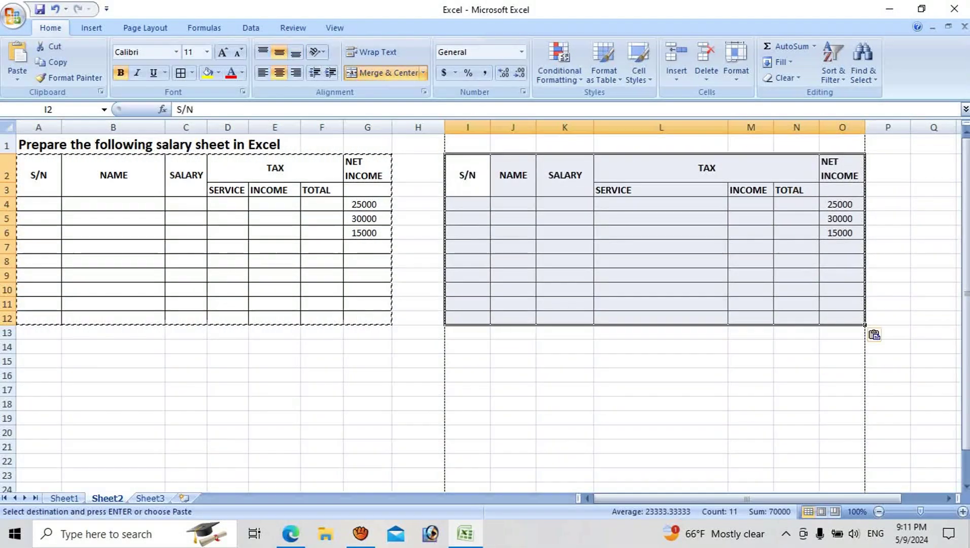
{"action": "left_click", "coordinate": [384, 73]}
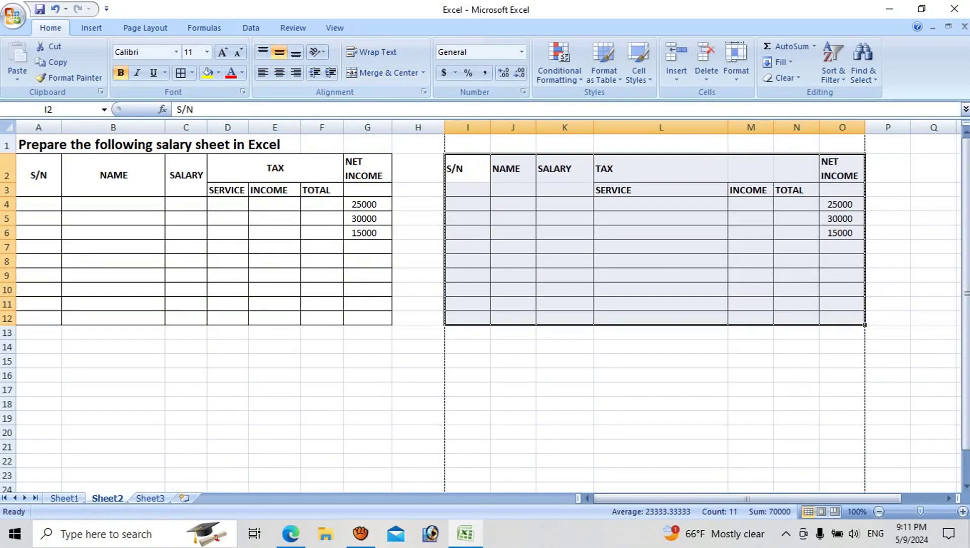
Narrow column L of the copied table
{"action": "left_click", "coordinate": [750, 275]}
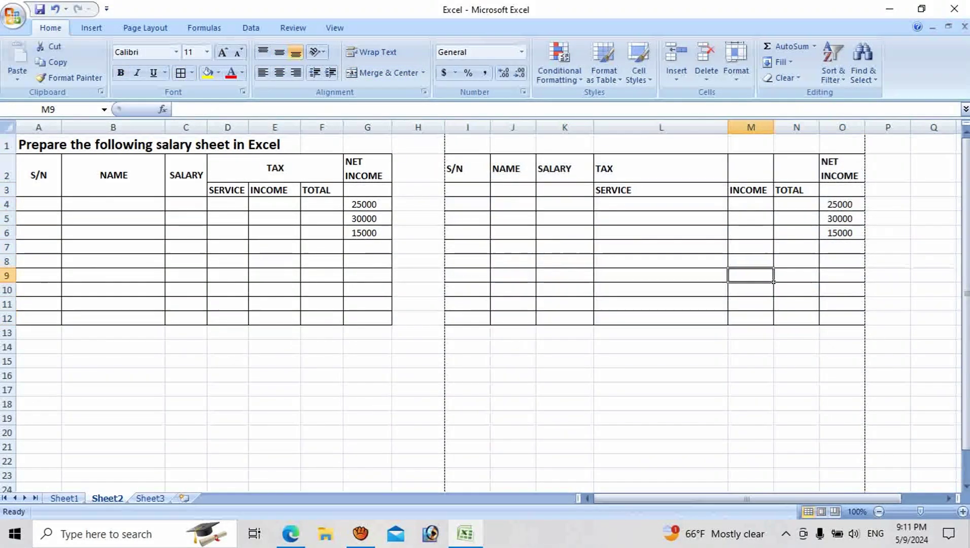
{"action": "left_click", "coordinate": [966, 229]}
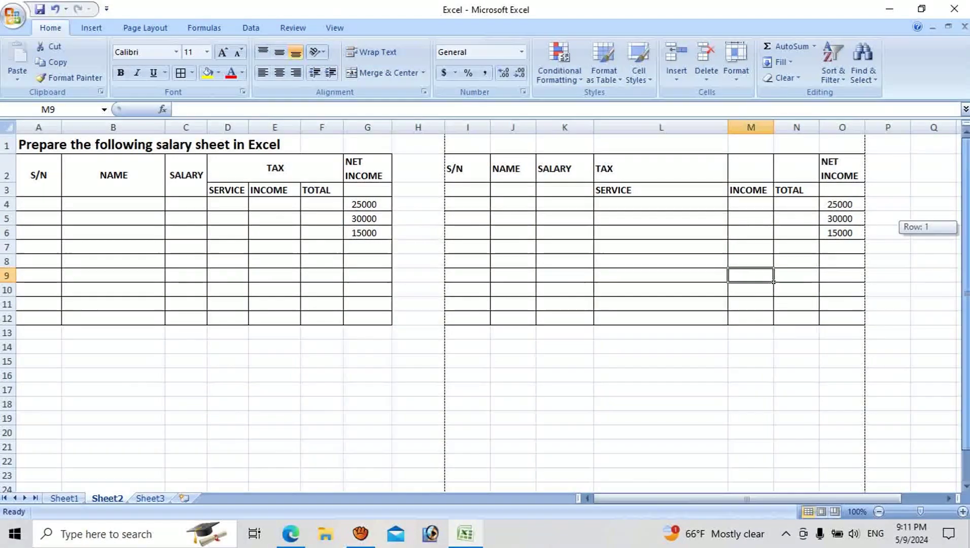
{"action": "left_click_drag", "start_coordinate": [728, 127], "coordinate": [657, 127]}
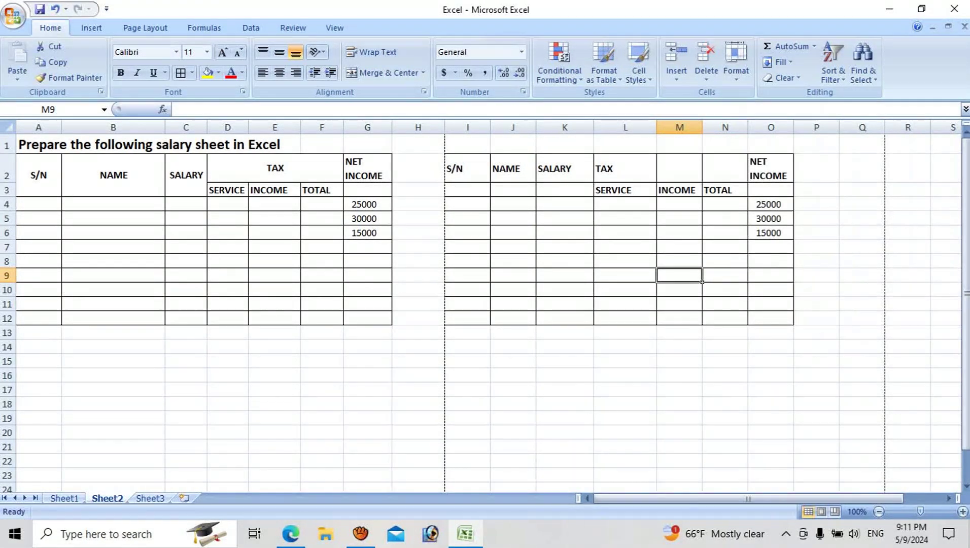
Merge and centre the original table's NET INCOME heading across G2:G3
{"action": "left_click", "coordinate": [39, 175]}
{"action": "left_click", "coordinate": [113, 175]}
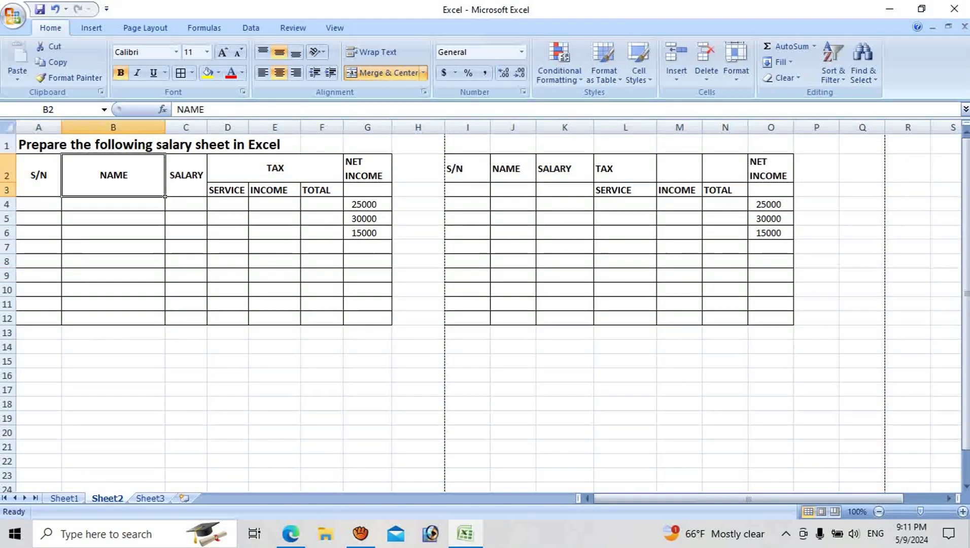
{"action": "left_click", "coordinate": [185, 175]}
{"action": "left_click", "coordinate": [275, 168]}
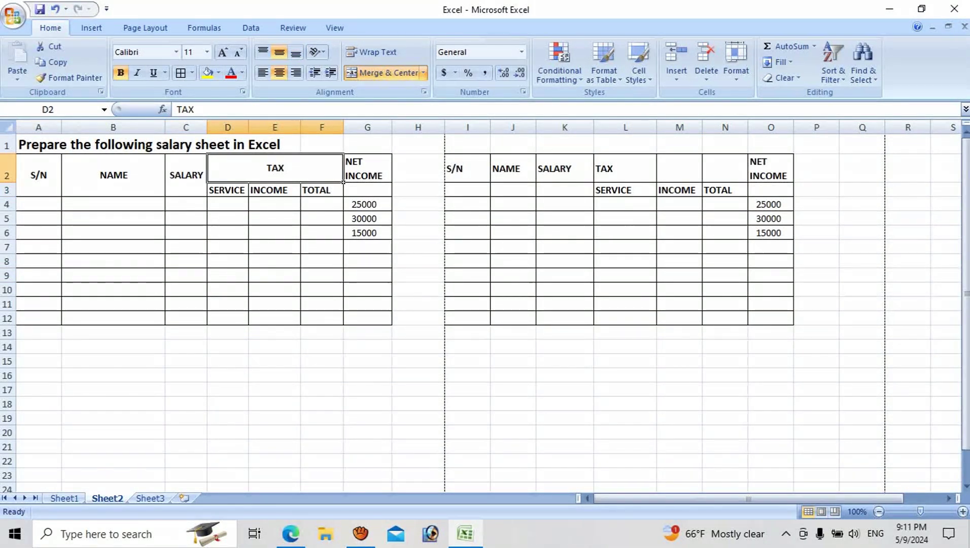
{"action": "left_click_drag", "start_coordinate": [275, 168], "coordinate": [321, 190]}
{"action": "left_click_drag", "start_coordinate": [367, 168], "coordinate": [367, 189]}
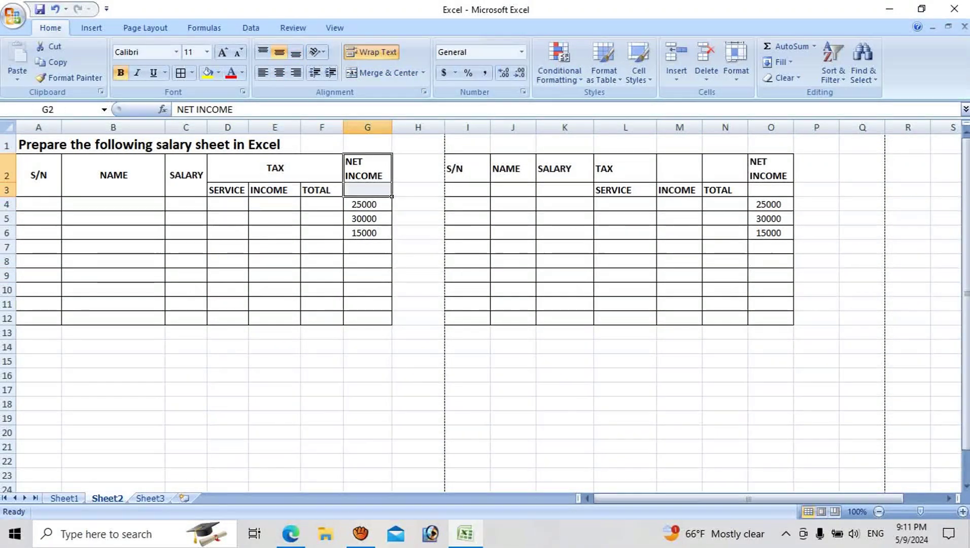
{"action": "left_click", "coordinate": [384, 73]}
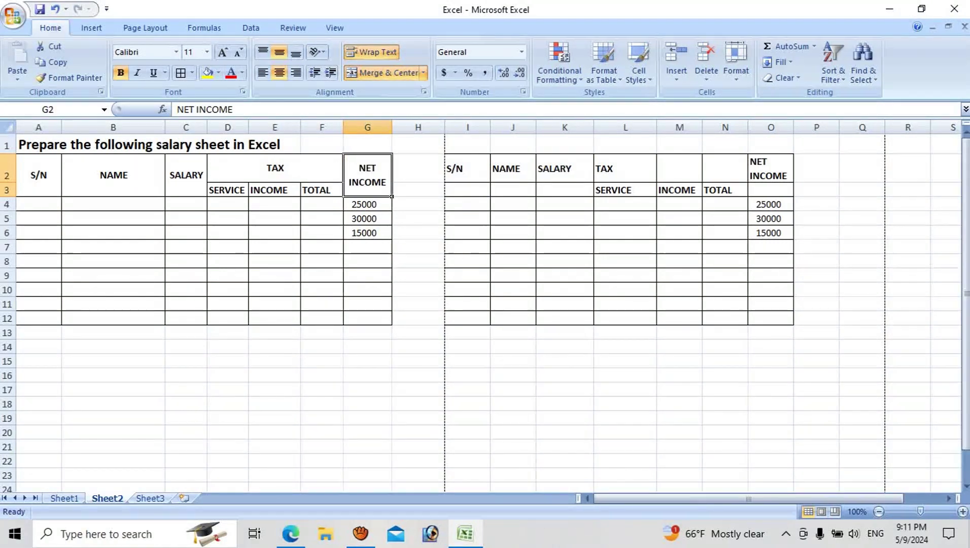
{"action": "left_click", "coordinate": [467, 190]}
{"action": "left_click", "coordinate": [565, 346]}
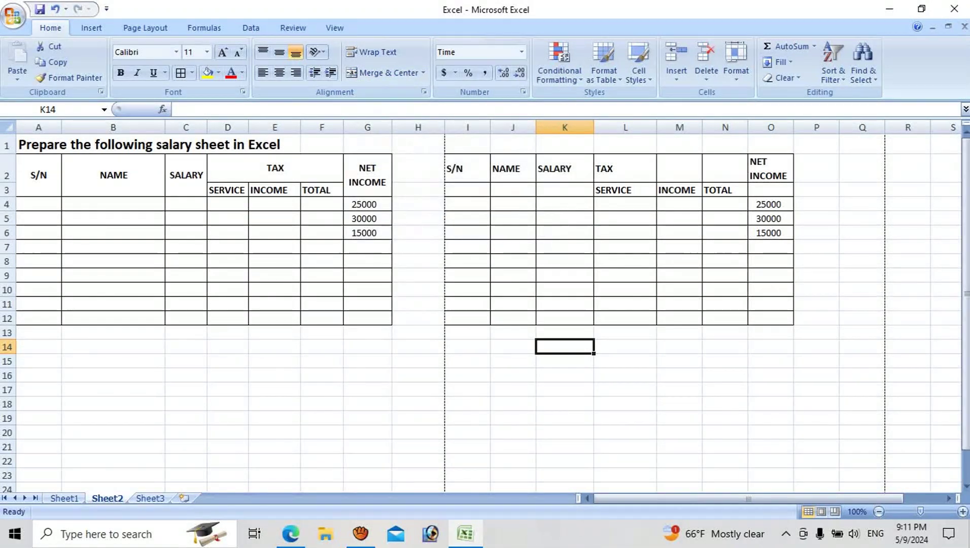
Merge D15:E18 into one cell and enter CGHFG in it
{"action": "mouse_move", "coordinate": [228, 361]}
{"action": "left_mouse_down"}
{"action": "mouse_move", "coordinate": [228, 390]}
{"action": "mouse_move", "coordinate": [274, 404]}
{"action": "left_mouse_up"}
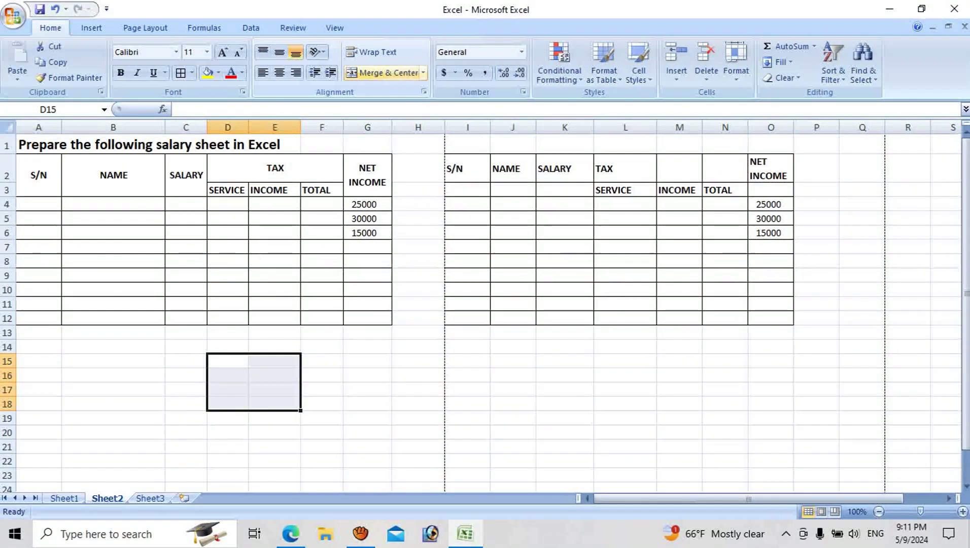
{"action": "left_click", "coordinate": [385, 73]}
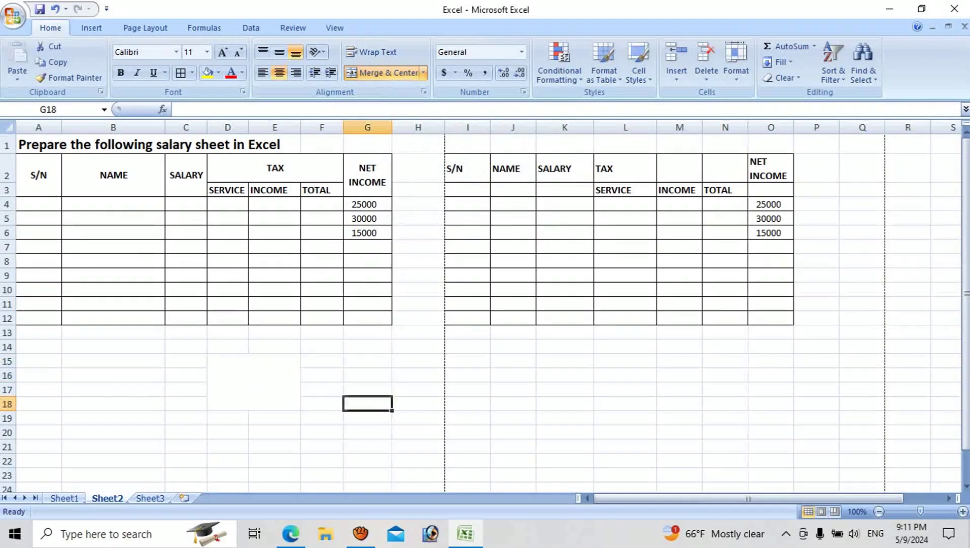
{"action": "type", "text": "CGHFG"}
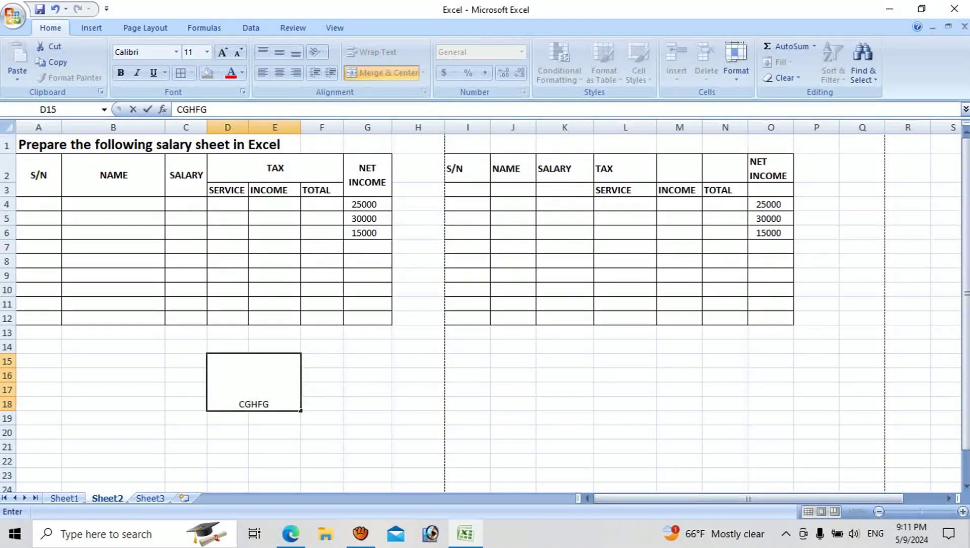
{"action": "key", "text": "Return"}
Enter HJH in cell F16 beside the merged block
{"action": "left_click", "coordinate": [322, 375]}
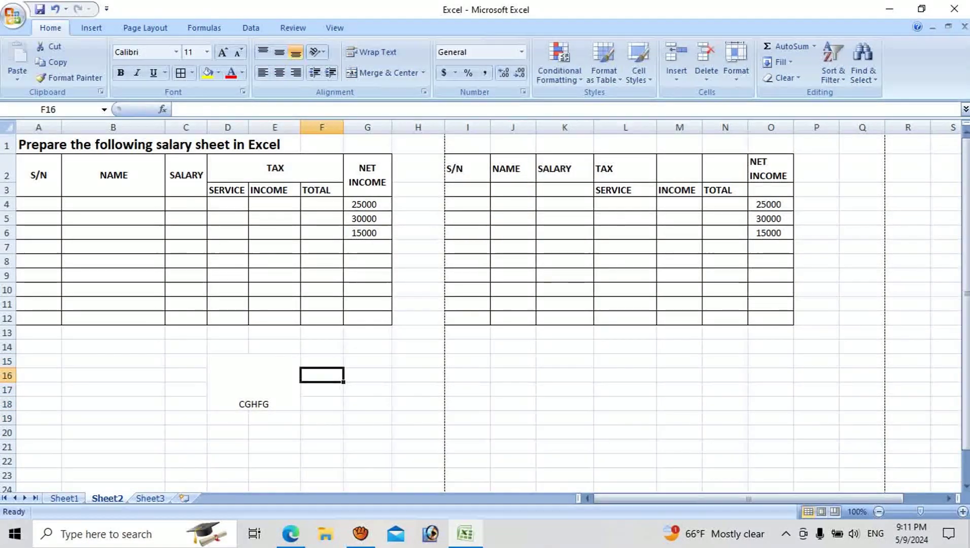
{"action": "type", "text": "HJH"}
{"action": "key", "text": "Return"}
{"action": "left_click", "coordinate": [275, 418]}
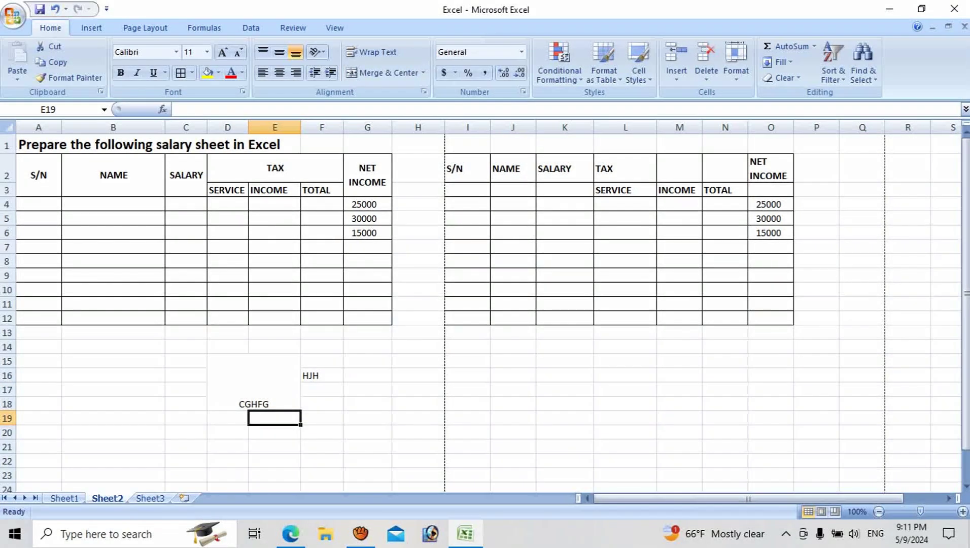
{"action": "left_click", "coordinate": [254, 382]}
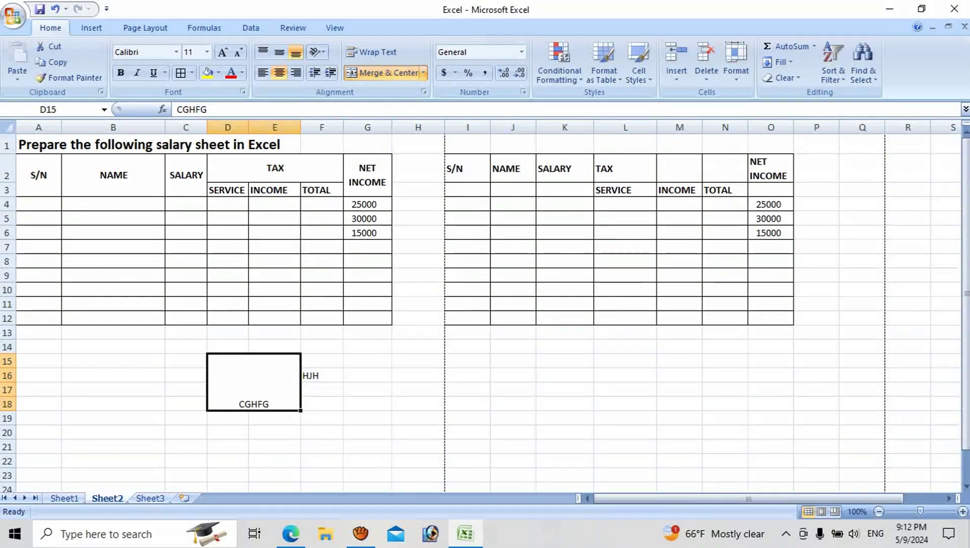
Check the copied table's row 2 and row 3 header cells, including INCOME and TOTAL
{"action": "left_click", "coordinate": [625, 290]}
{"action": "left_click", "coordinate": [679, 418]}
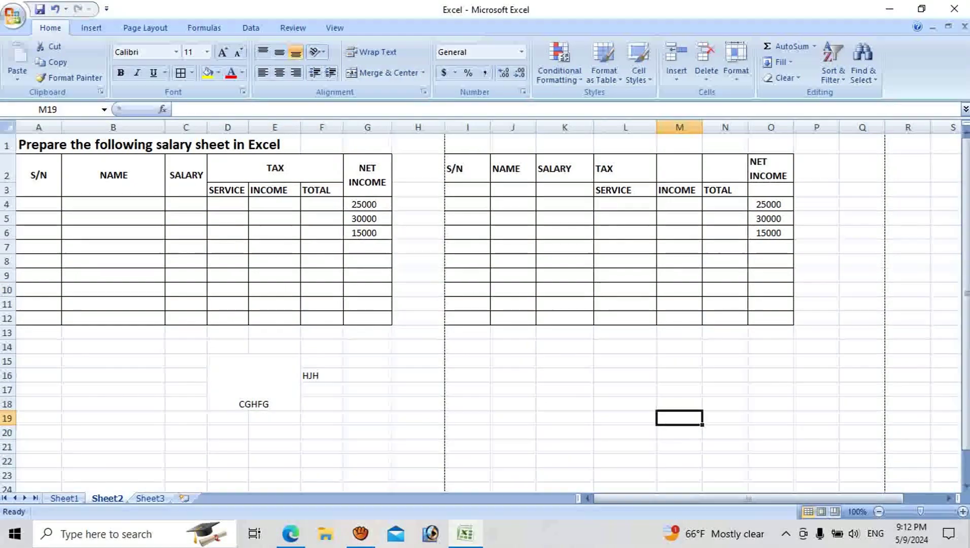
{"action": "left_click", "coordinate": [467, 168]}
{"action": "left_click", "coordinate": [625, 276]}
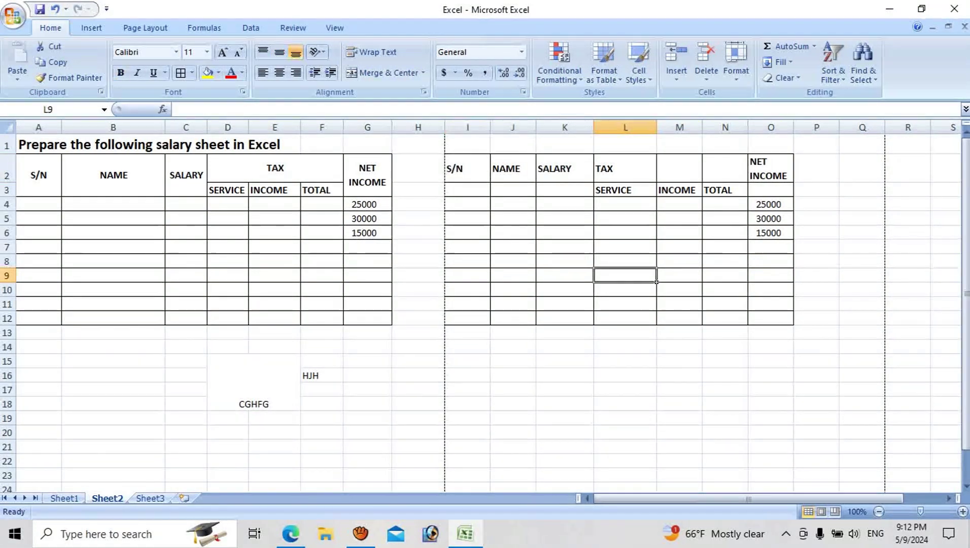
{"action": "left_click_drag", "start_coordinate": [625, 190], "coordinate": [468, 189]}
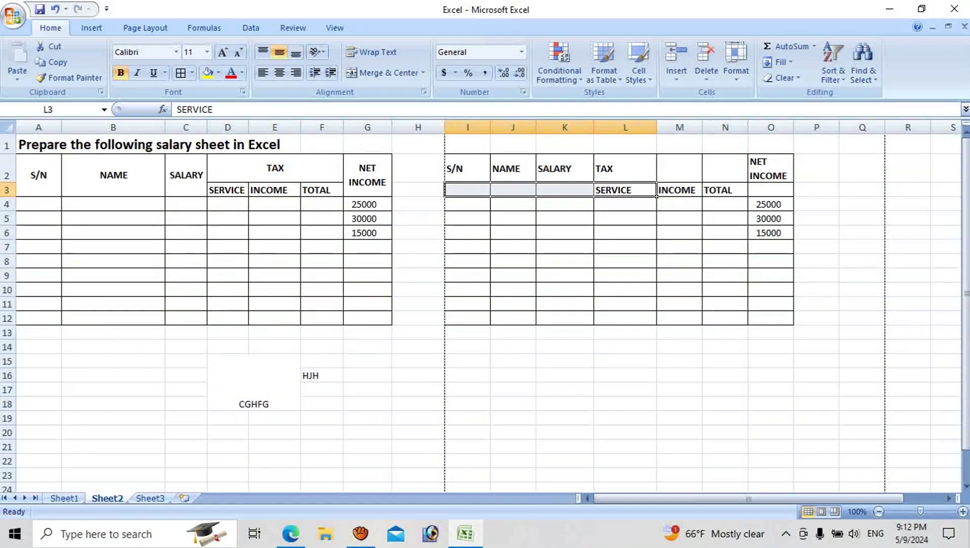
{"action": "left_click_drag", "start_coordinate": [625, 168], "coordinate": [726, 173]}
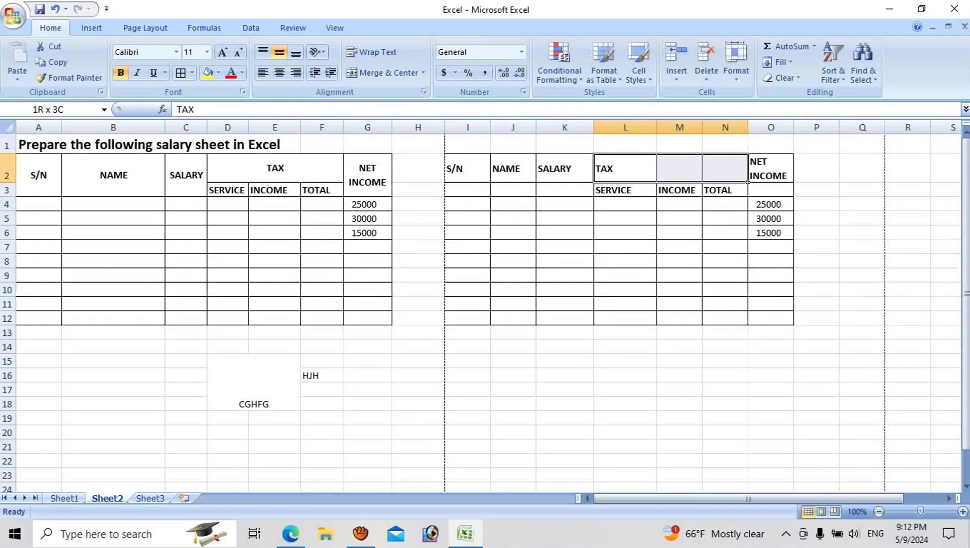
{"action": "left_click", "coordinate": [680, 190]}
{"action": "left_click", "coordinate": [726, 190]}
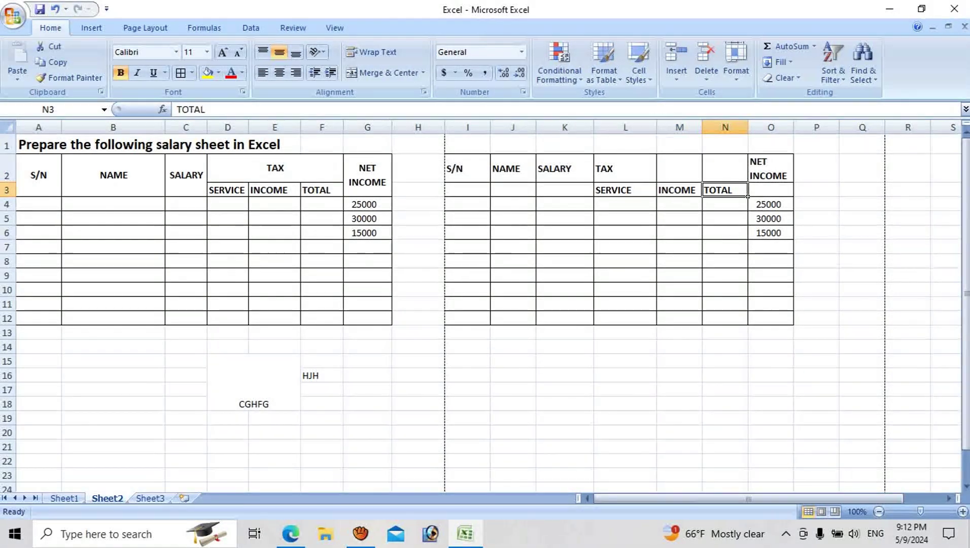
Merge and centre the copied TAX heading across L2:N2 above SERVICE, INCOME and TOTAL
{"action": "left_click_drag", "start_coordinate": [626, 168], "coordinate": [725, 173]}
{"action": "left_click", "coordinate": [726, 290]}
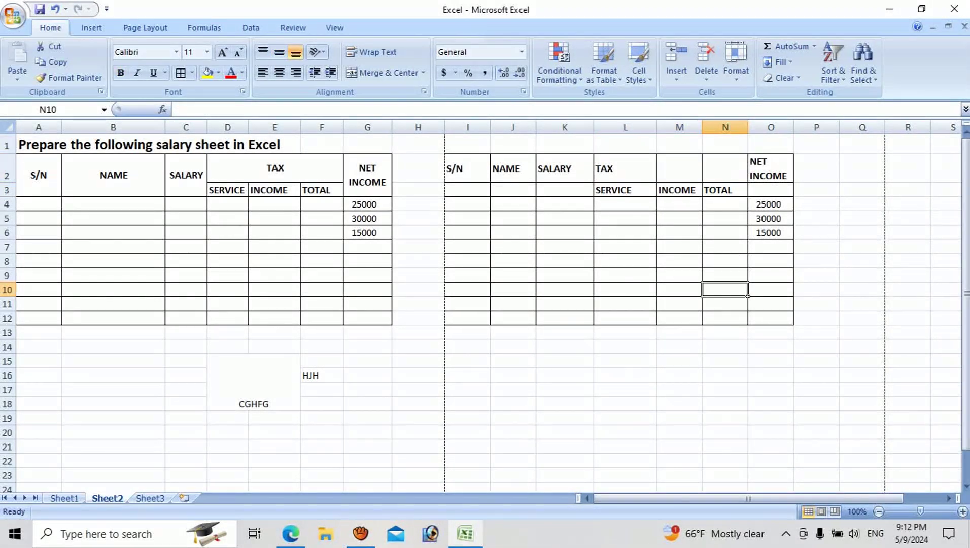
{"action": "left_click_drag", "start_coordinate": [625, 168], "coordinate": [725, 170]}
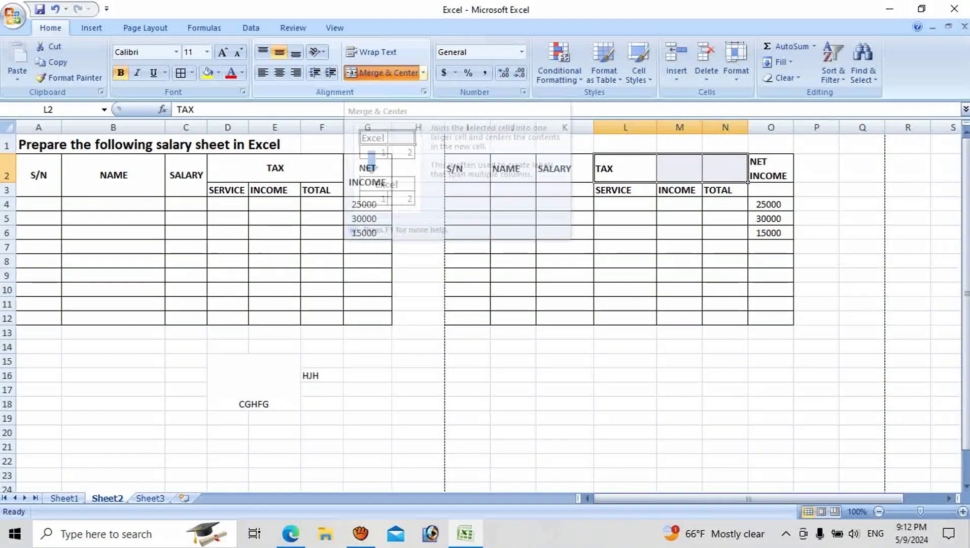
{"action": "left_click", "coordinate": [385, 73]}
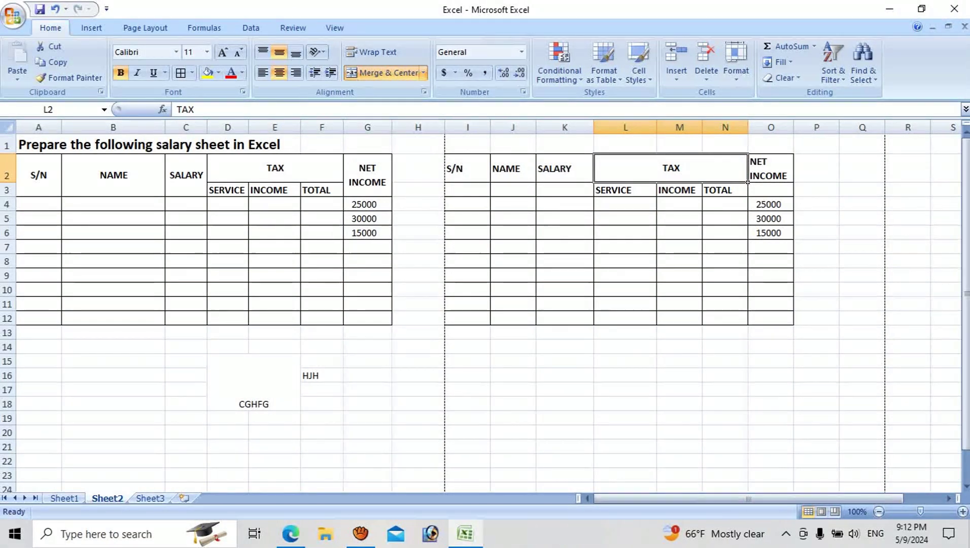
{"action": "key", "text": "Down"}
{"action": "key", "text": "Right"}
{"action": "key", "text": "Right"}
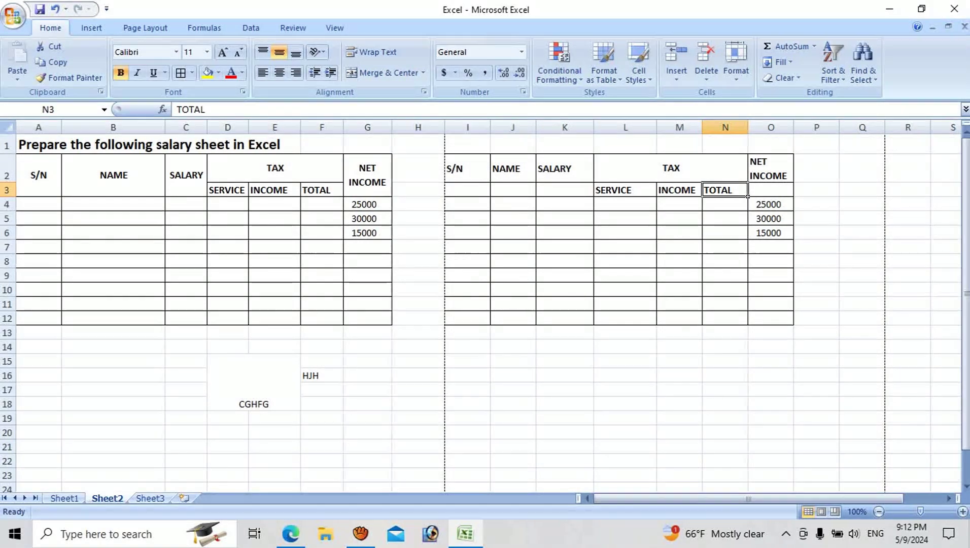
{"action": "key", "text": "Left"}
{"action": "key", "text": "Left"}
{"action": "key", "text": "Left"}
Merge and centre the S/N, NAME and SALARY headings of the copied table over rows 2–3
{"action": "key", "text": "Left"}
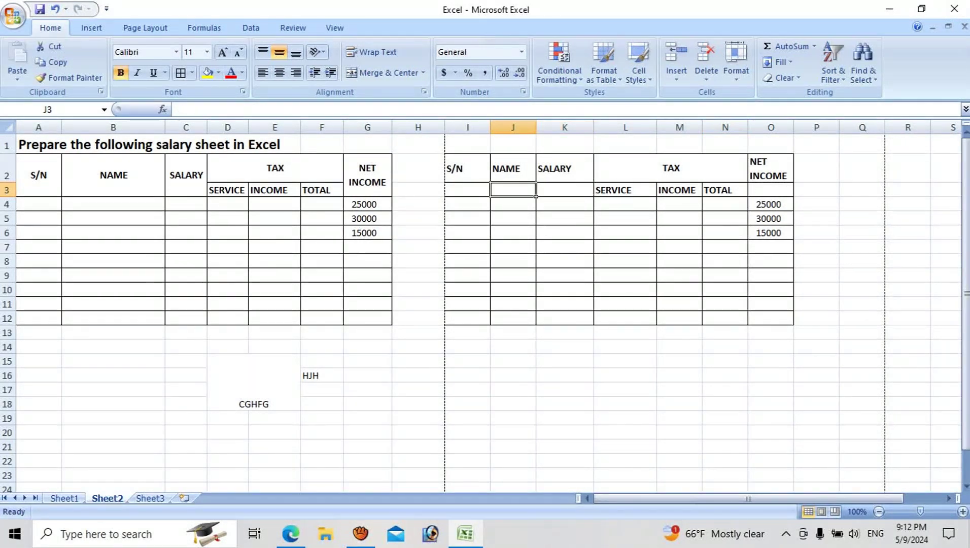
{"action": "key", "text": "Left"}
{"action": "left_click_drag", "start_coordinate": [625, 190], "coordinate": [513, 190]}
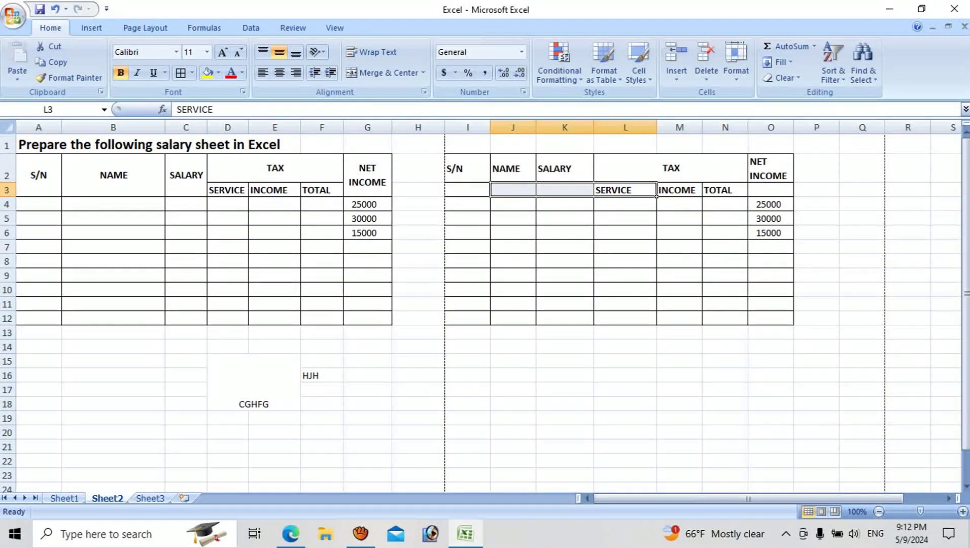
{"action": "left_click", "coordinate": [565, 190]}
{"action": "key", "text": "Left"}
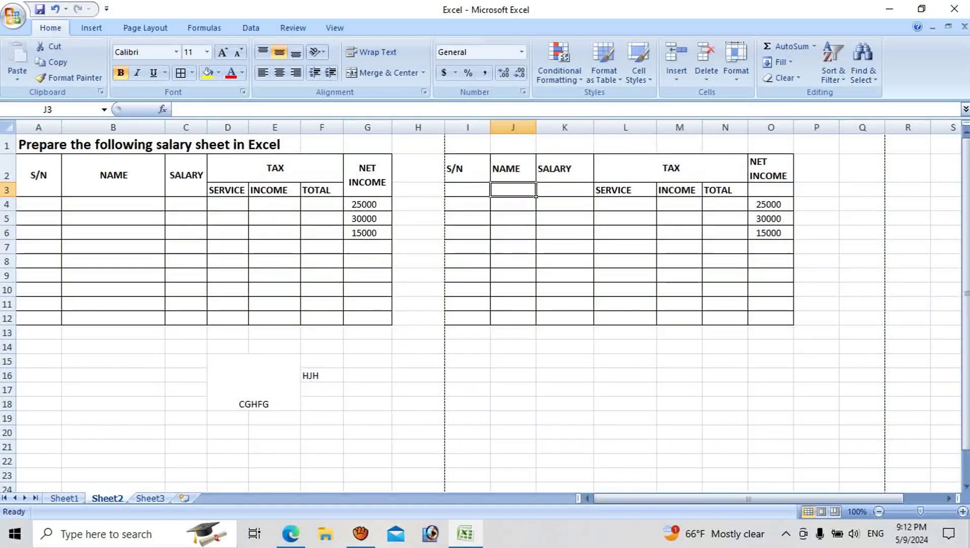
{"action": "left_click", "coordinate": [467, 168]}
{"action": "left_click_drag", "start_coordinate": [467, 169], "coordinate": [467, 190]}
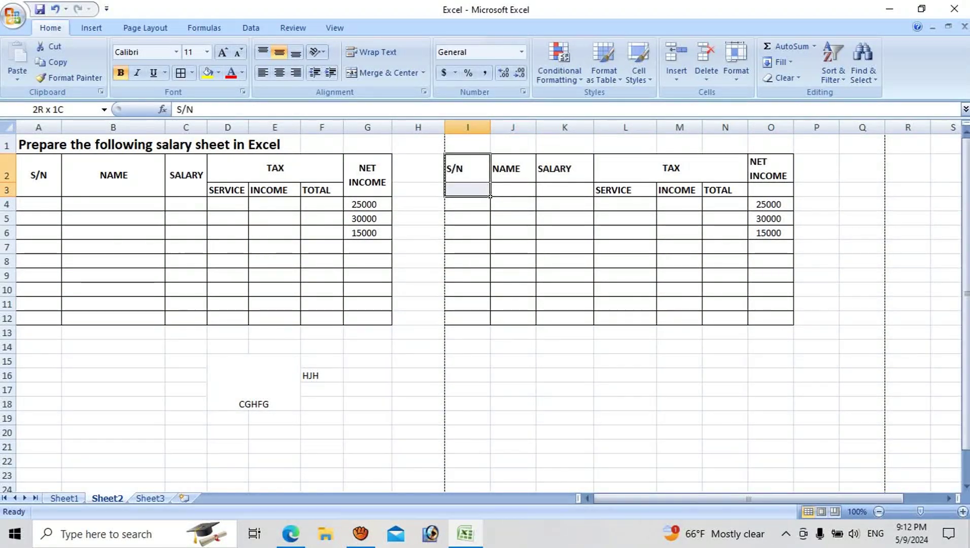
{"action": "left_click", "coordinate": [388, 73]}
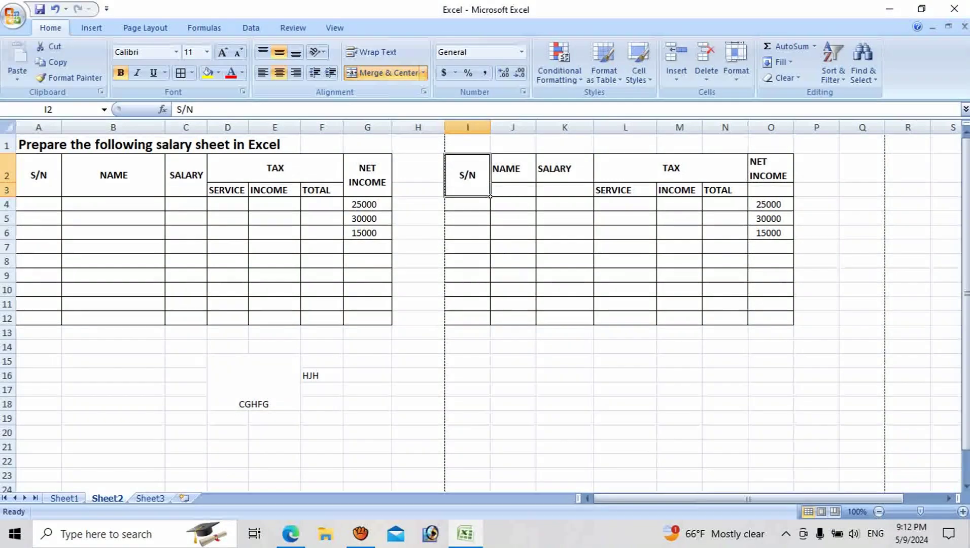
{"action": "left_click_drag", "start_coordinate": [513, 168], "coordinate": [512, 189]}
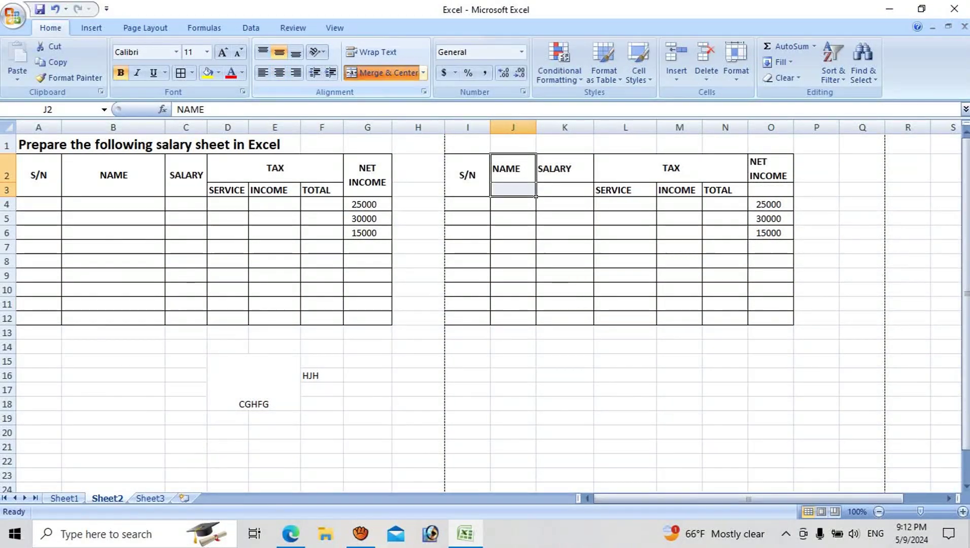
{"action": "left_click", "coordinate": [388, 72]}
{"action": "left_click_drag", "start_coordinate": [564, 168], "coordinate": [564, 189]}
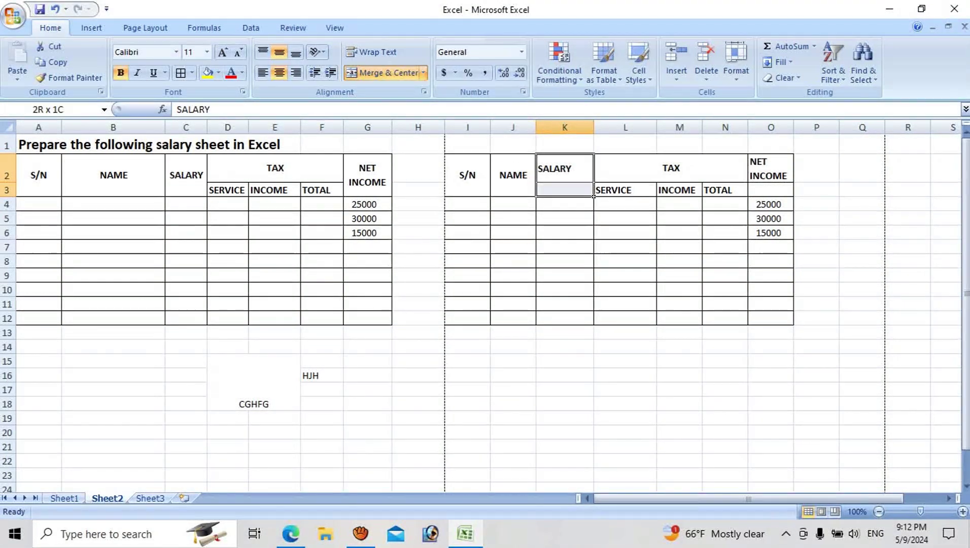
{"action": "left_click", "coordinate": [388, 73]}
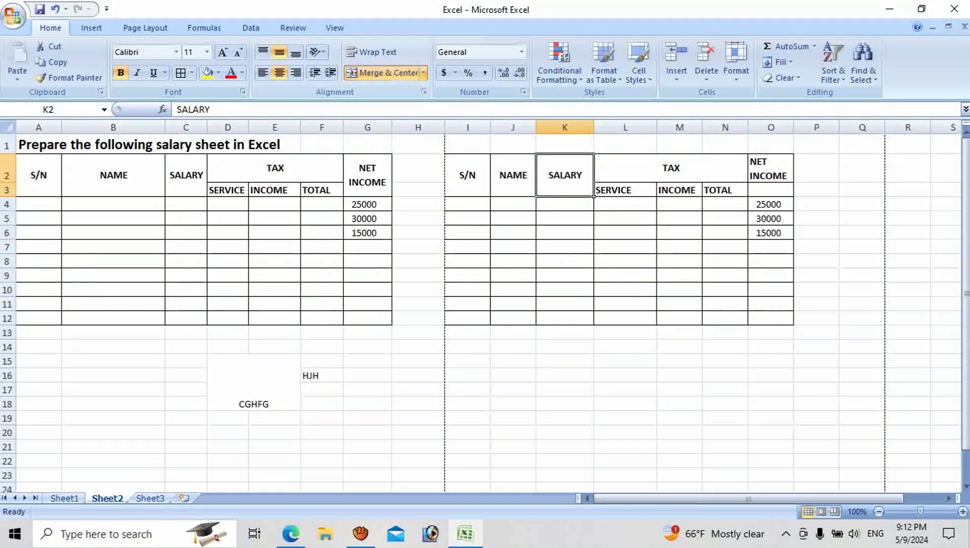
Merge and centre NET INCOME over O2:O3, keeping it wrapped onto two lines
{"action": "left_click", "coordinate": [564, 290]}
{"action": "left_click", "coordinate": [468, 175]}
{"action": "left_click_drag", "start_coordinate": [817, 218], "coordinate": [863, 233]}
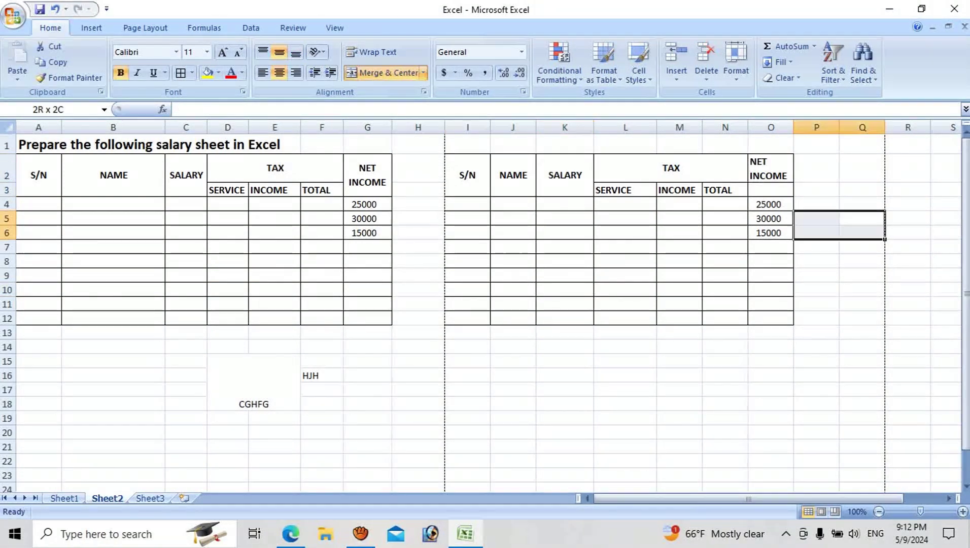
{"action": "left_click_drag", "start_coordinate": [771, 167], "coordinate": [770, 190]}
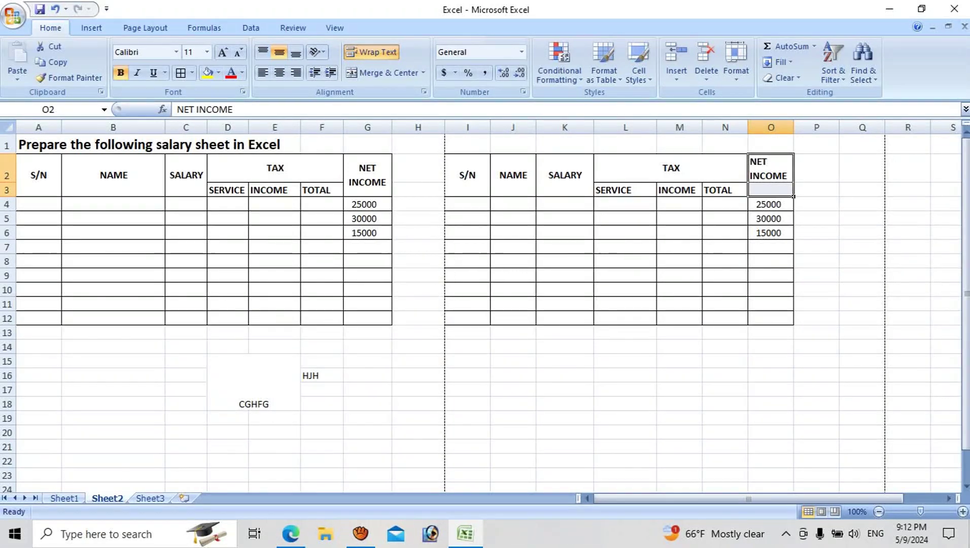
{"action": "left_click", "coordinate": [385, 73]}
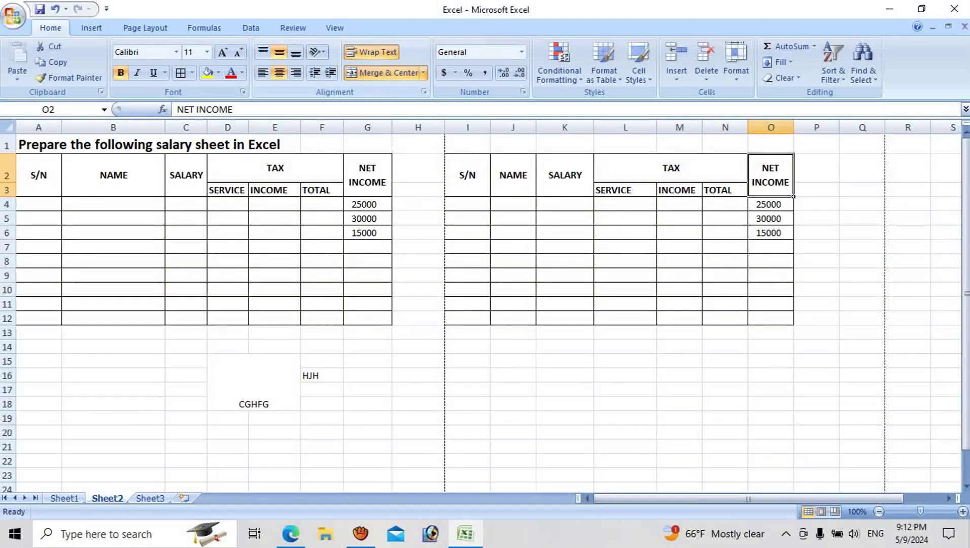
{"action": "left_click", "coordinate": [372, 52]}
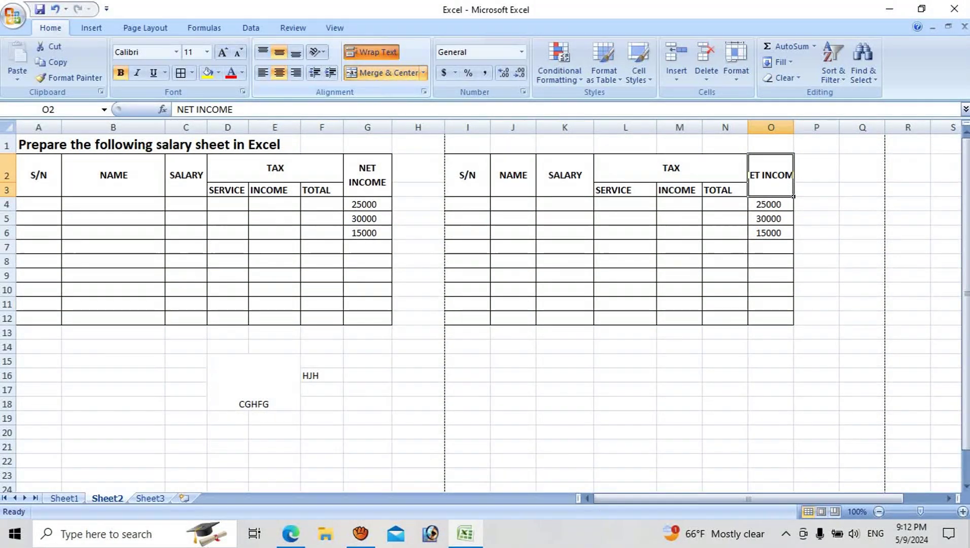
{"action": "left_click", "coordinate": [376, 52]}
{"action": "left_click", "coordinate": [724, 361]}
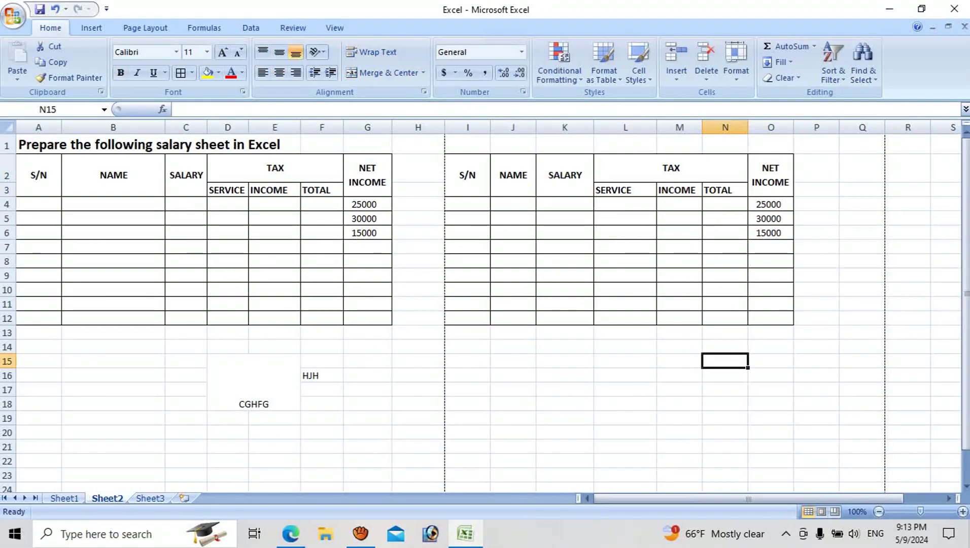
Open Print Preview from the Office menu and toggle the preview magnification
{"action": "left_click", "coordinate": [12, 15]}
{"action": "mouse_move", "coordinate": [42, 175]}
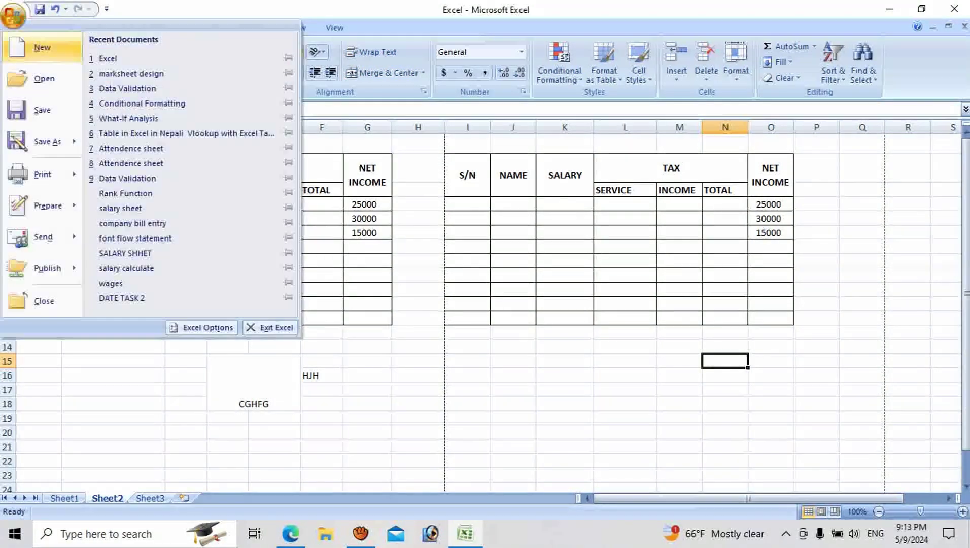
{"action": "left_click", "coordinate": [141, 137]}
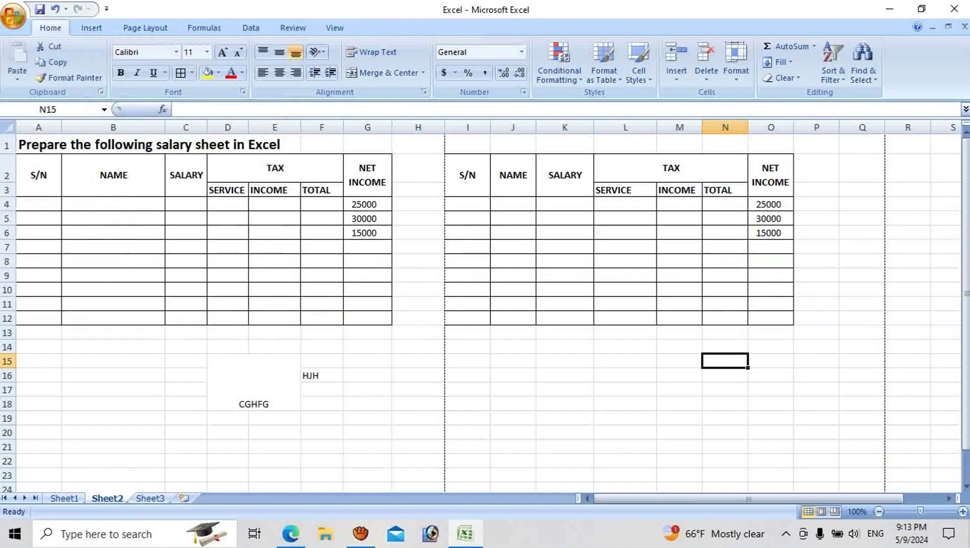
{"action": "left_click", "coordinate": [84, 58]}
{"action": "left_click", "coordinate": [85, 58]}
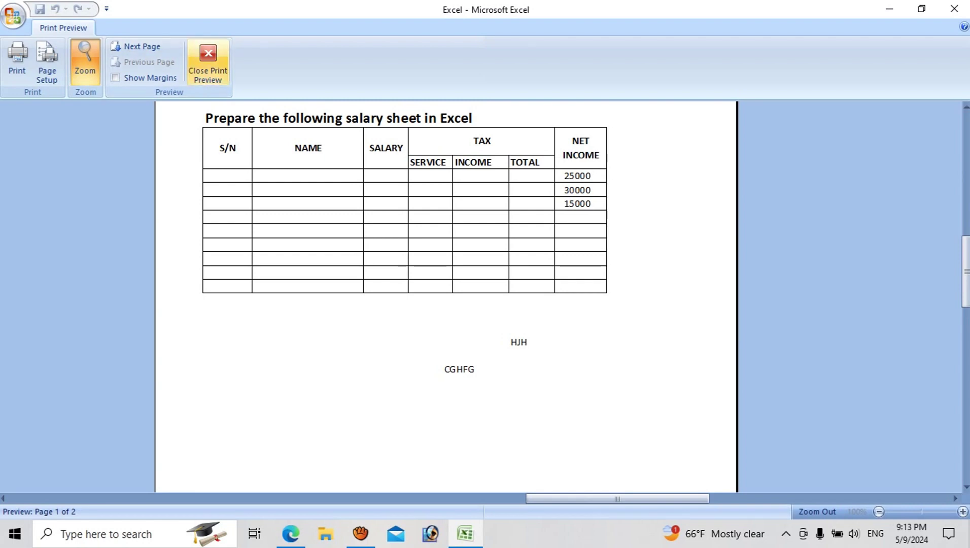
Close the print preview and select the merged CGHFG cell on the sheet
{"action": "left_click", "coordinate": [208, 61]}
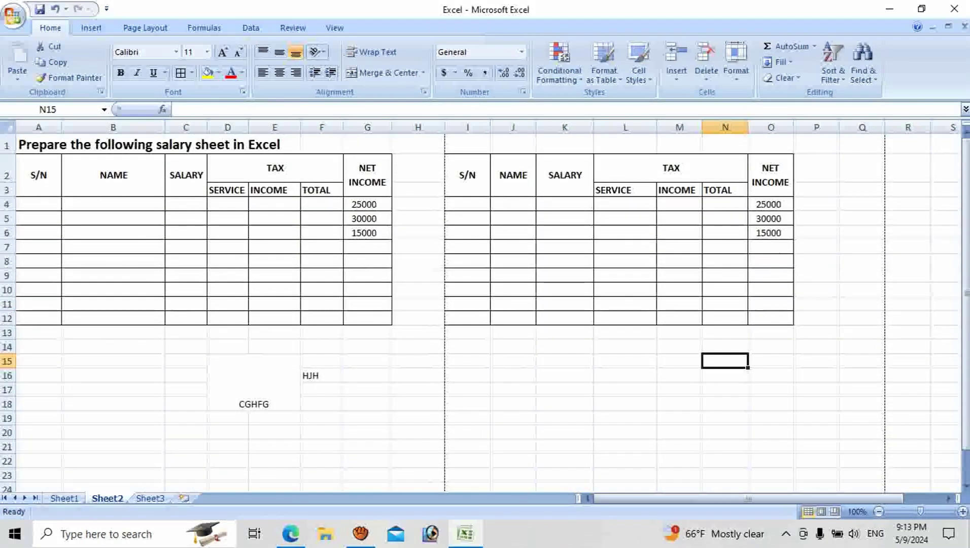
{"action": "left_click", "coordinate": [254, 381]}
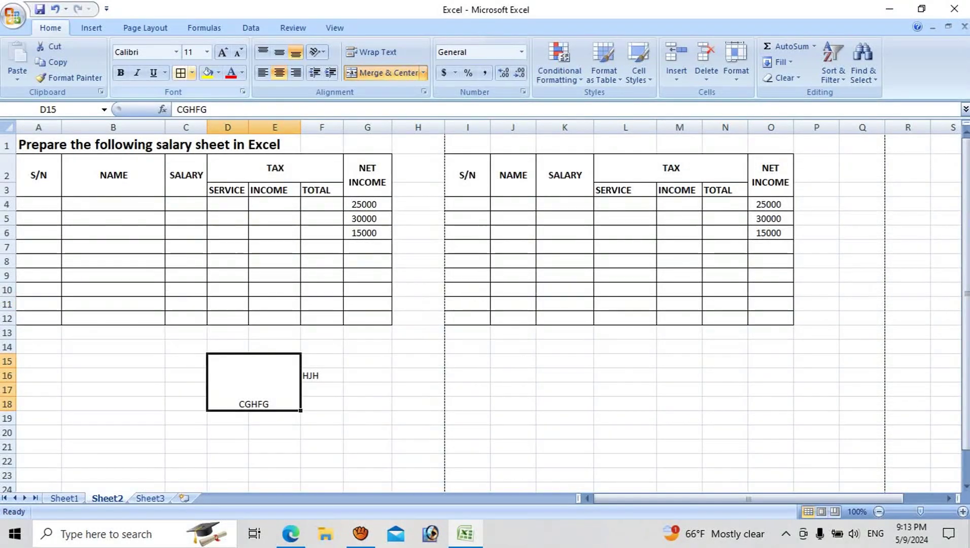
{"action": "left_click", "coordinate": [367, 375]}
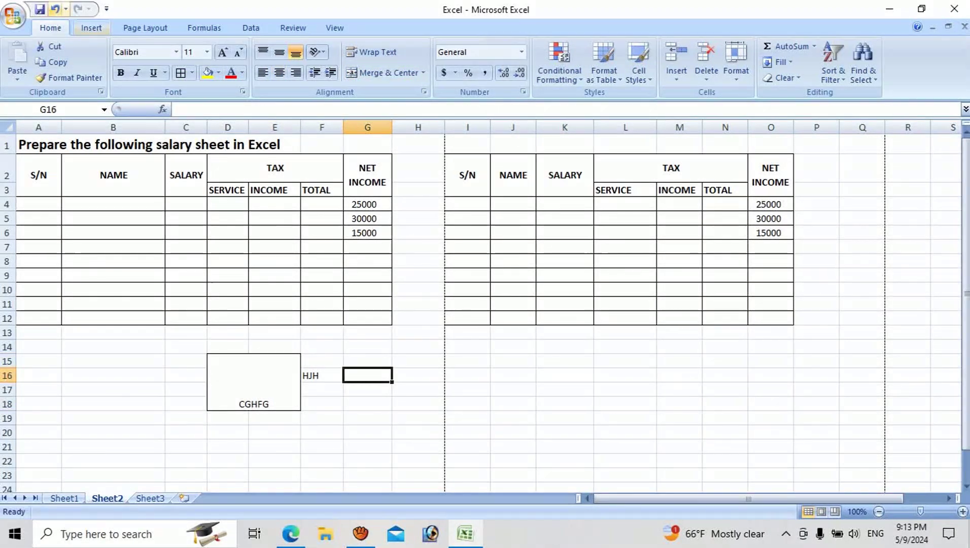
Reopen Print Preview, zoom in on the CGHFG box, then close the preview
{"action": "left_click", "coordinate": [13, 16]}
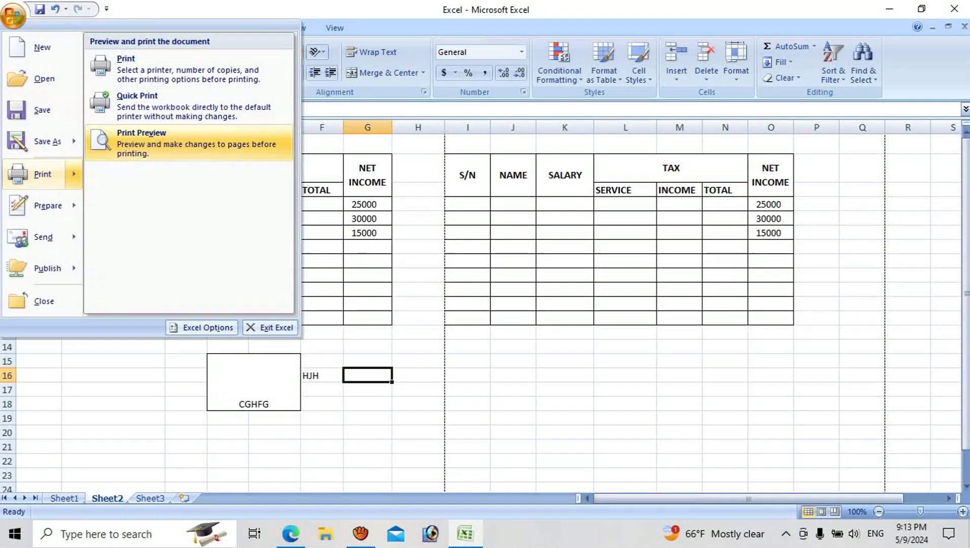
{"action": "left_click", "coordinate": [141, 138]}
{"action": "left_click", "coordinate": [480, 320]}
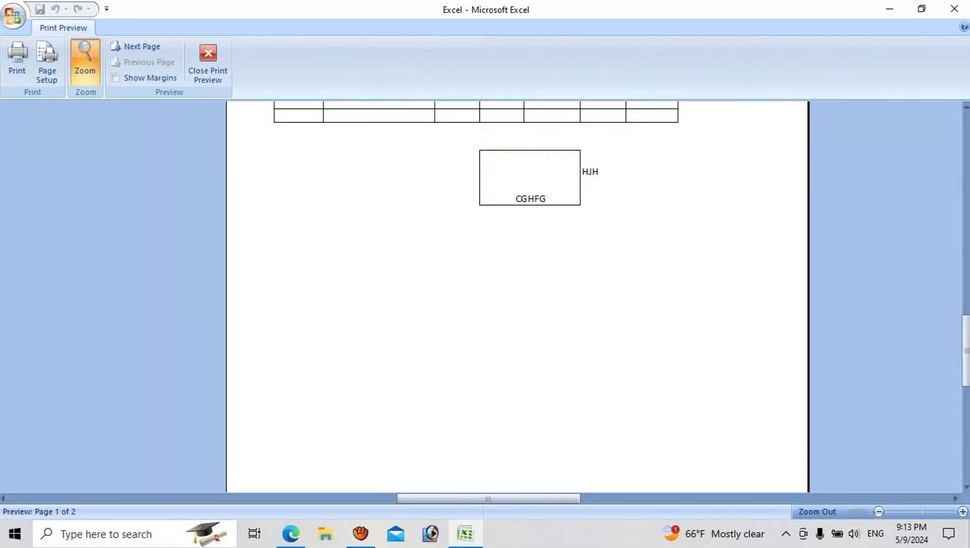
{"action": "left_click", "coordinate": [208, 63]}
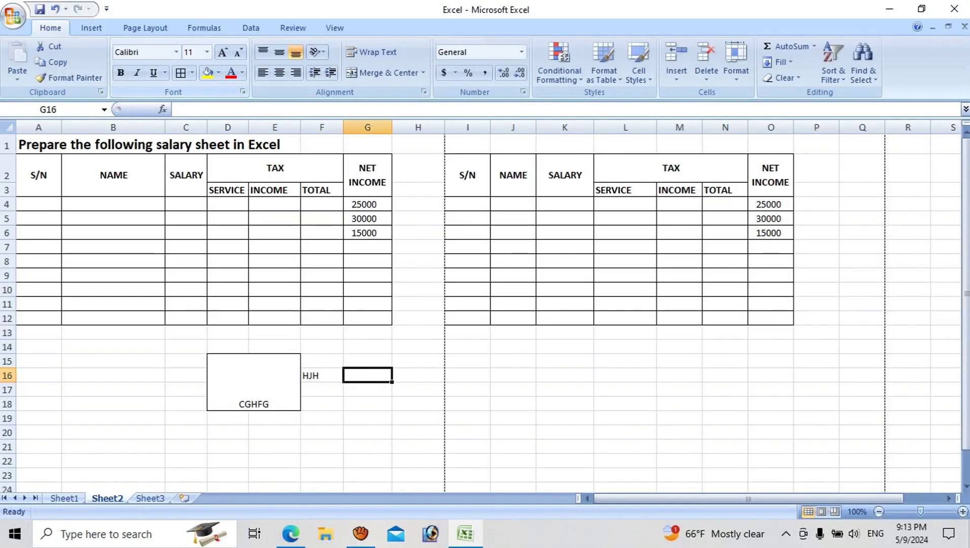
Unmerge the CGHFG block into separate cells
{"action": "left_click_drag", "start_coordinate": [186, 361], "coordinate": [186, 404]}
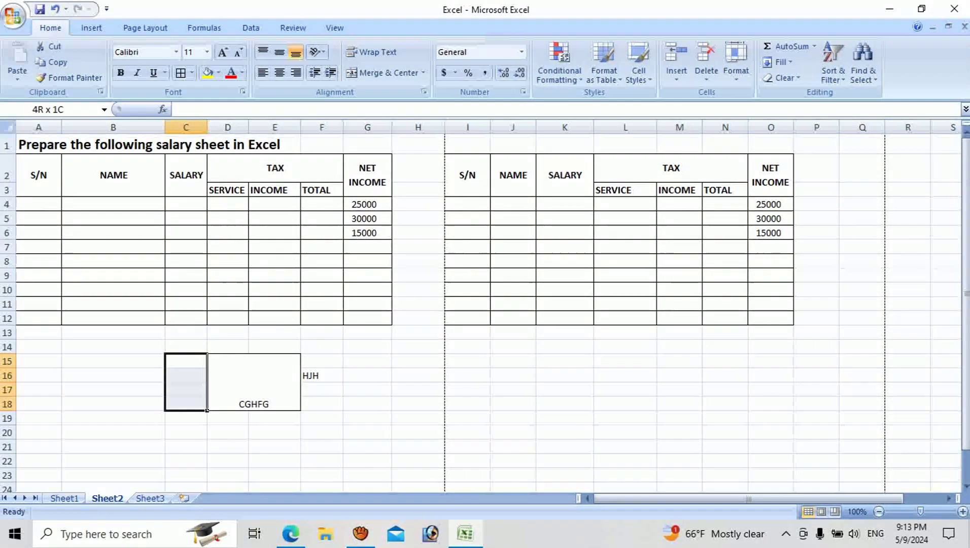
{"action": "left_click_drag", "start_coordinate": [186, 404], "coordinate": [277, 404]}
{"action": "left_click", "coordinate": [253, 382]}
{"action": "left_click", "coordinate": [367, 390]}
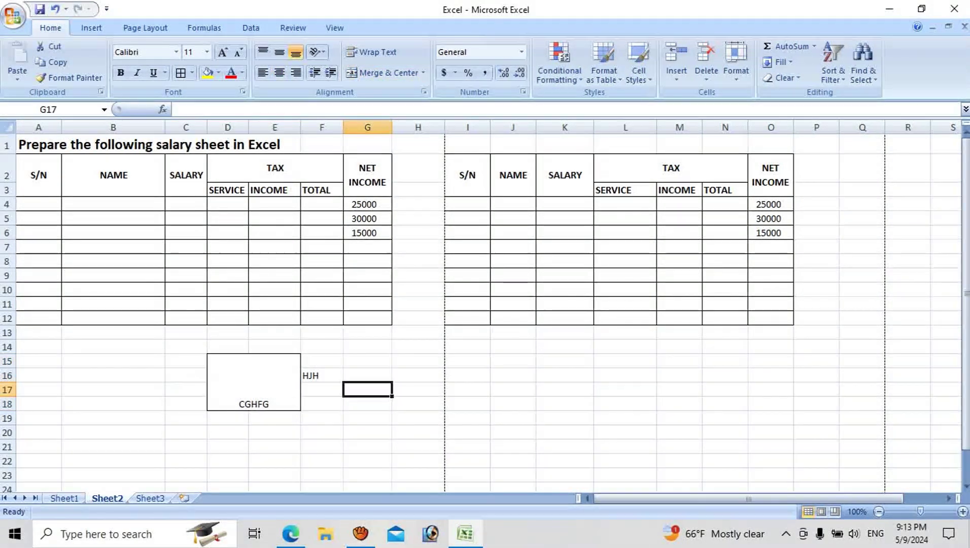
{"action": "left_click", "coordinate": [254, 382]}
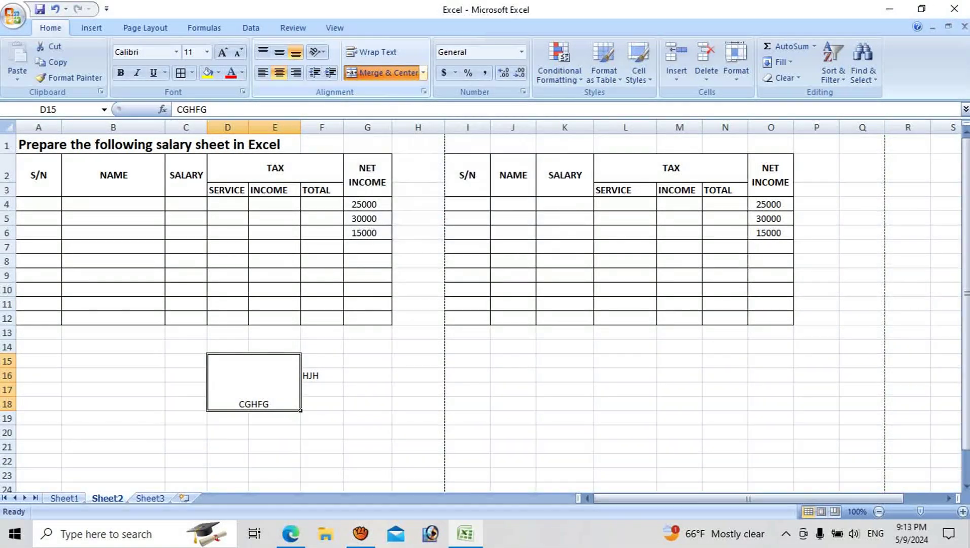
{"action": "left_click", "coordinate": [386, 72]}
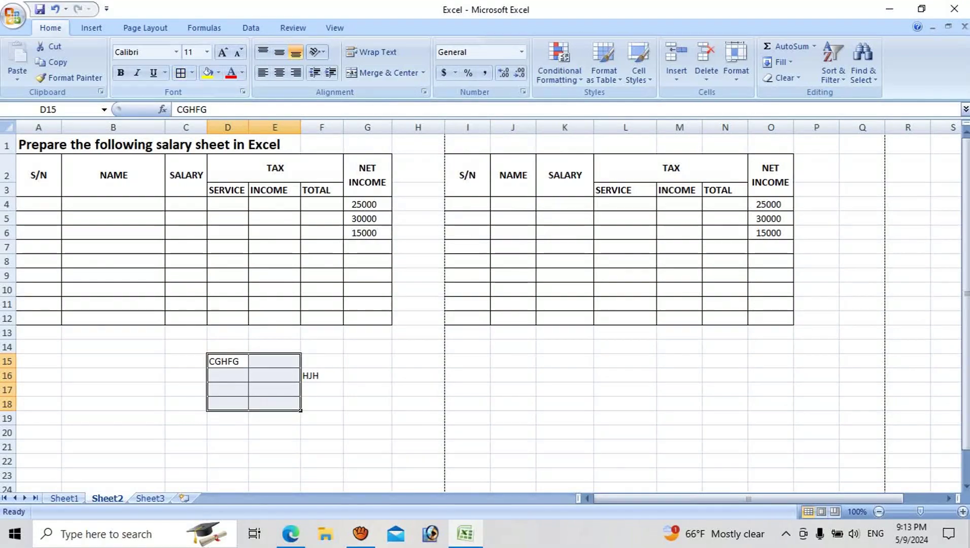
Set C14:F20 to No Border and delete its stray contents
{"action": "left_click", "coordinate": [275, 376]}
{"action": "left_click", "coordinate": [418, 376]}
{"action": "left_click", "coordinate": [275, 361]}
{"action": "mouse_move", "coordinate": [275, 375]}
{"action": "left_mouse_down"}
{"action": "mouse_move", "coordinate": [275, 404]}
{"action": "mouse_move", "coordinate": [275, 376]}
{"action": "left_mouse_up"}
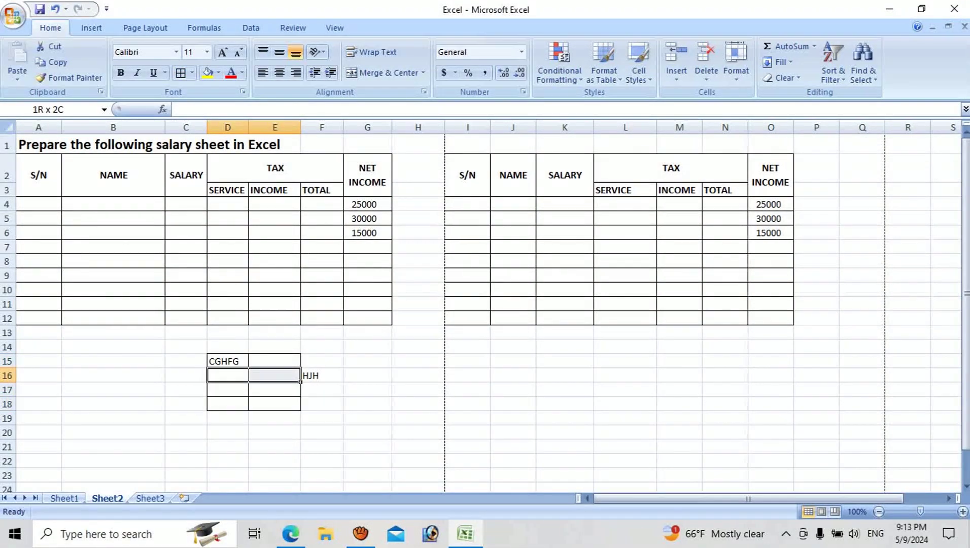
{"action": "left_click", "coordinate": [322, 404]}
{"action": "left_click_drag", "start_coordinate": [185, 346], "coordinate": [322, 432]}
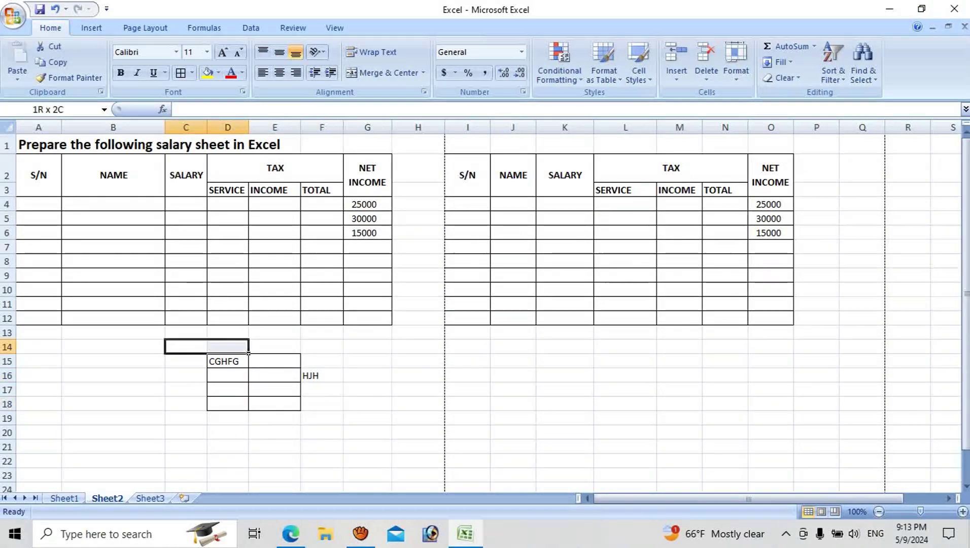
{"action": "left_click", "coordinate": [191, 72]}
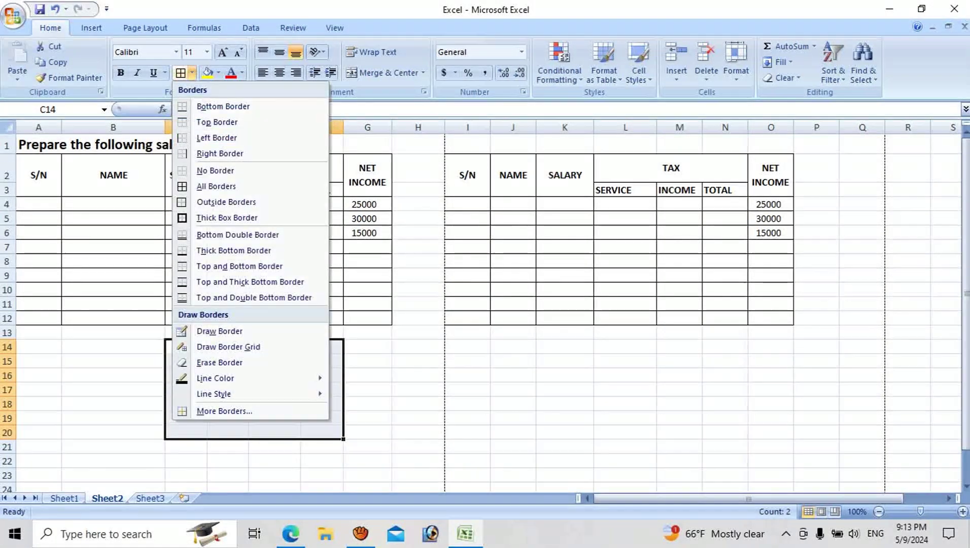
{"action": "left_click", "coordinate": [211, 167]}
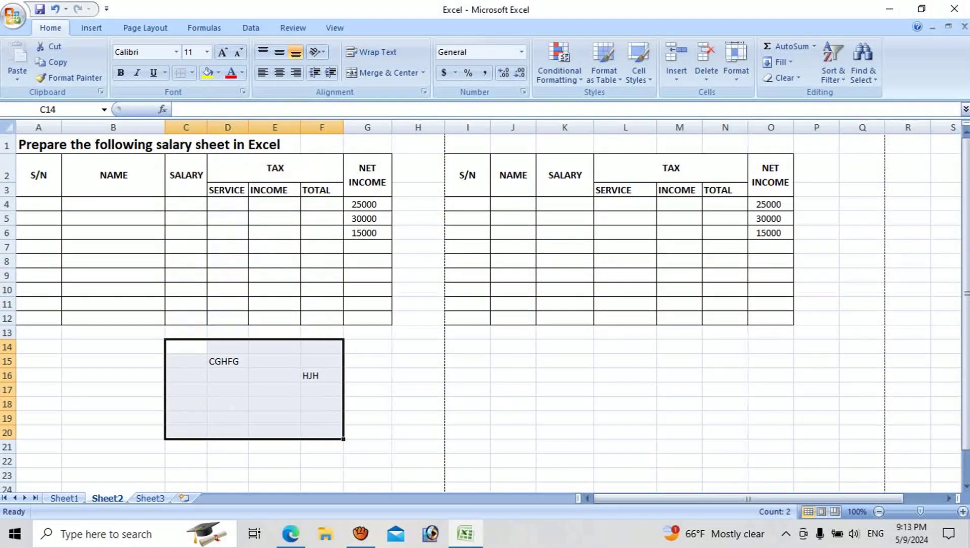
{"action": "key", "text": "Delete"}
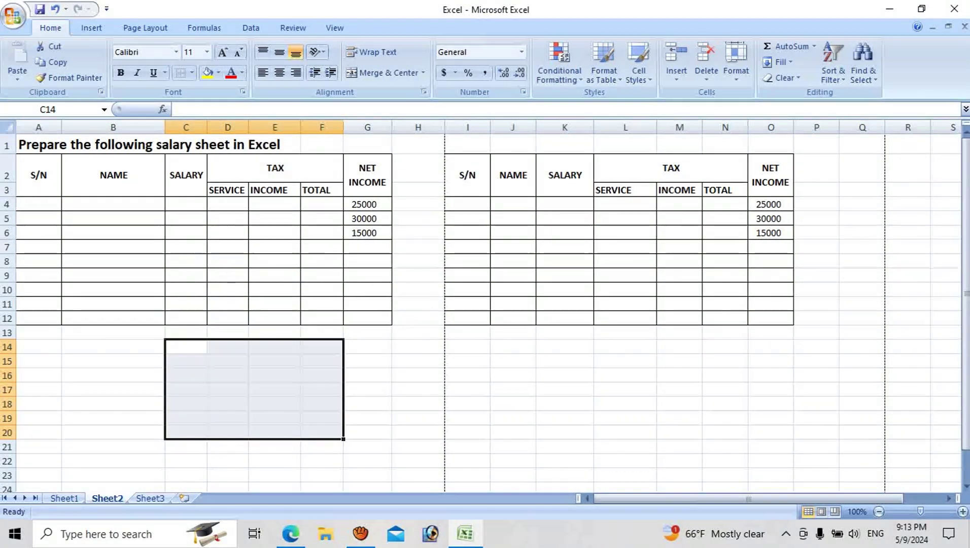
{"action": "left_click", "coordinate": [626, 375]}
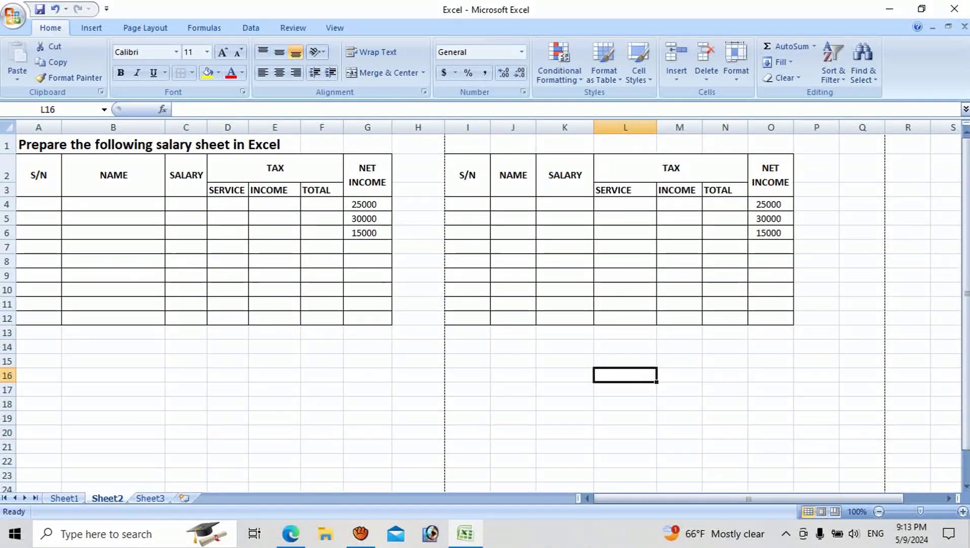
Unmerge the second table's TAX heading L2:N2 and apply All Borders to those cells
{"action": "left_click", "coordinate": [671, 168]}
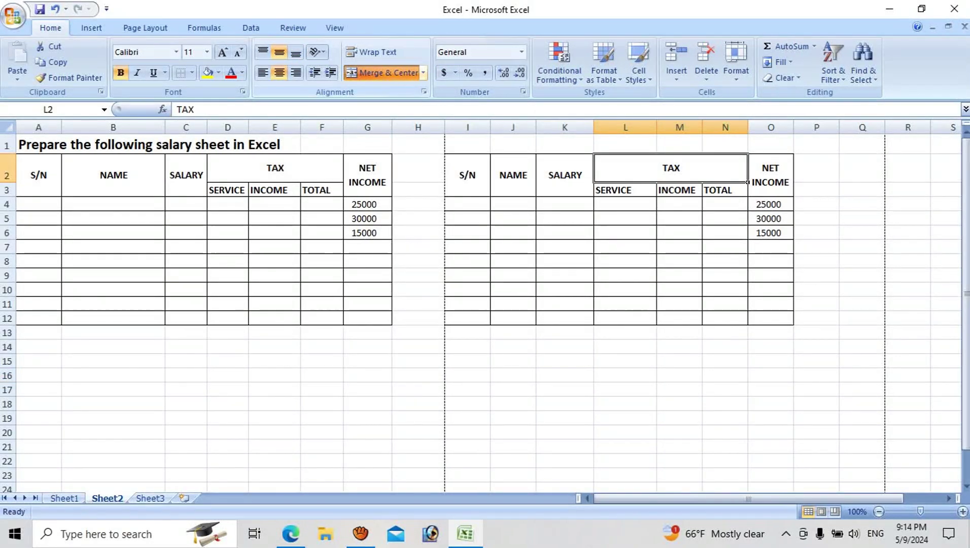
{"action": "left_click", "coordinate": [383, 73]}
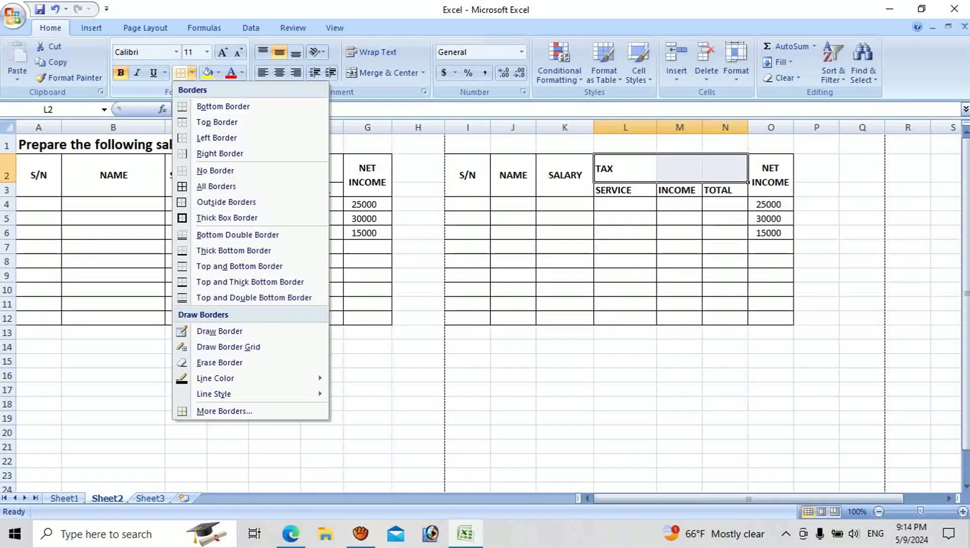
{"action": "left_click", "coordinate": [192, 73]}
{"action": "left_click", "coordinate": [216, 186]}
{"action": "left_click", "coordinate": [725, 290]}
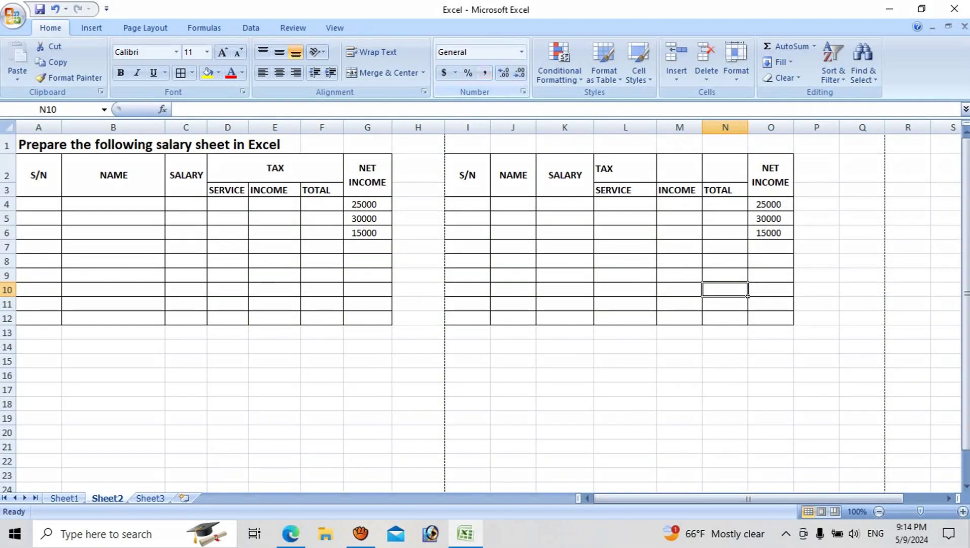
{"action": "left_click", "coordinate": [367, 361]}
Format G4:G6 as $ English (United States) Accounting and widen column G to fit $ 25,000.00
{"action": "left_click", "coordinate": [367, 204]}
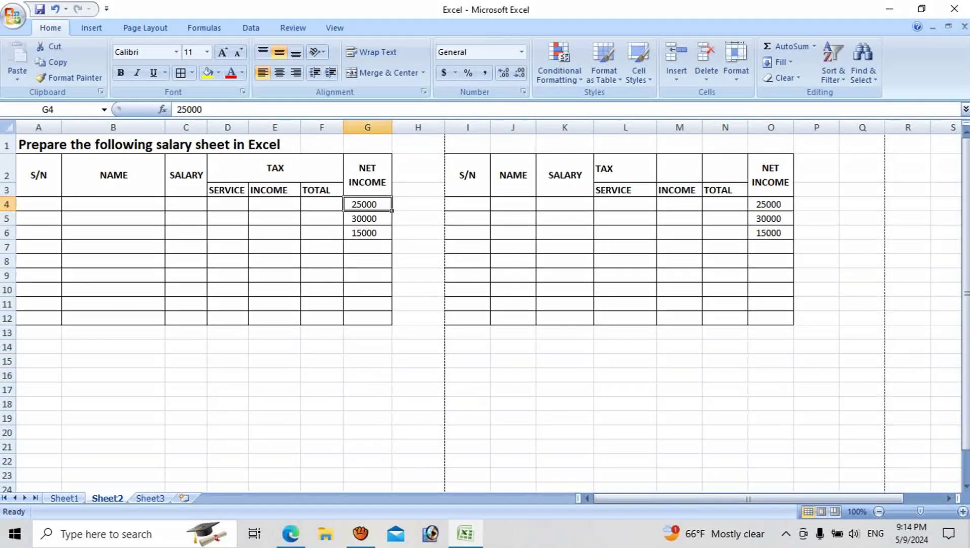
{"action": "left_click", "coordinate": [963, 511]}
{"action": "left_click", "coordinate": [963, 512]}
{"action": "scroll", "coordinate": [487, 304], "scroll_direction": "down", "scroll_amount": 1}
{"action": "scroll", "coordinate": [487, 304], "scroll_direction": "up", "scroll_amount": 1}
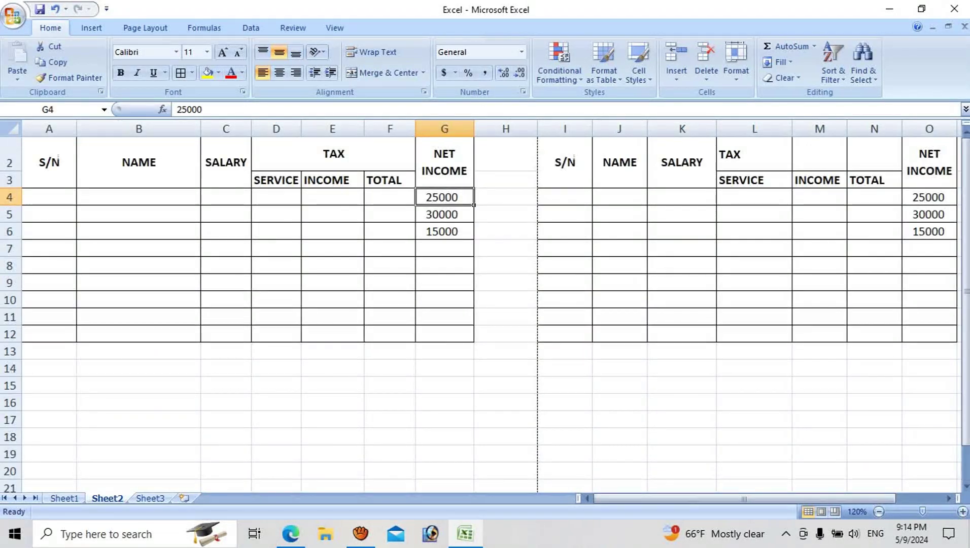
{"action": "scroll", "coordinate": [487, 305], "scroll_direction": "up", "scroll_amount": 1}
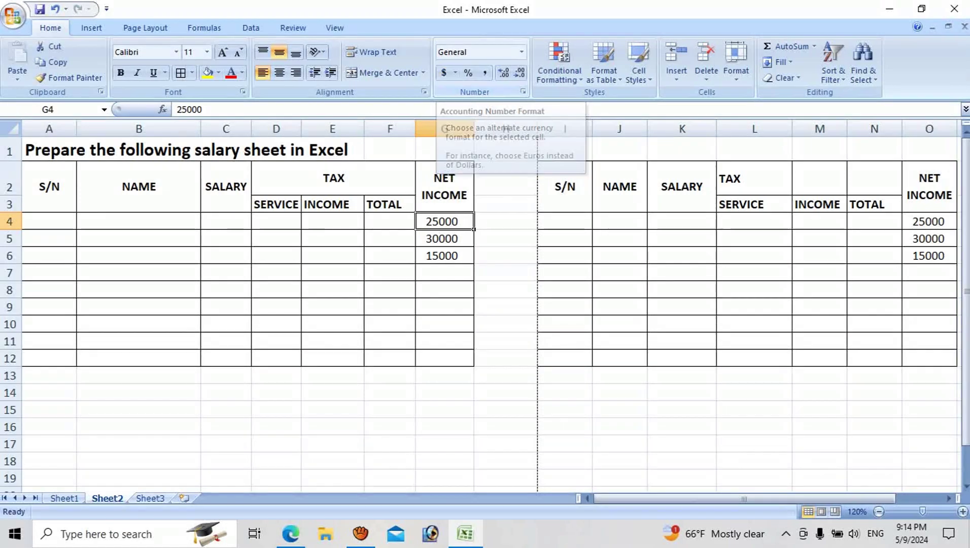
{"action": "key", "text": "shift+Down"}
{"action": "key", "text": "shift+Down"}
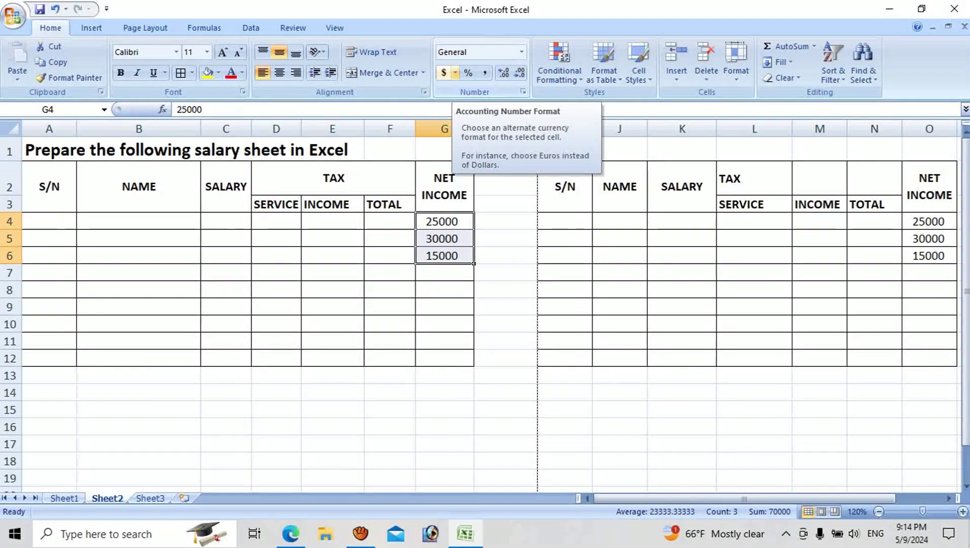
{"action": "left_click", "coordinate": [456, 73]}
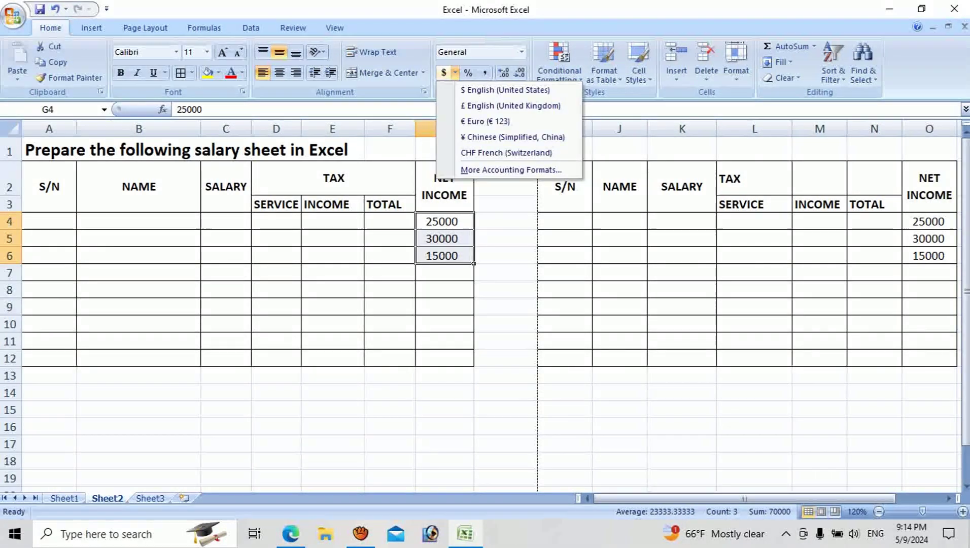
{"action": "left_click", "coordinate": [455, 73]}
{"action": "left_click", "coordinate": [443, 72]}
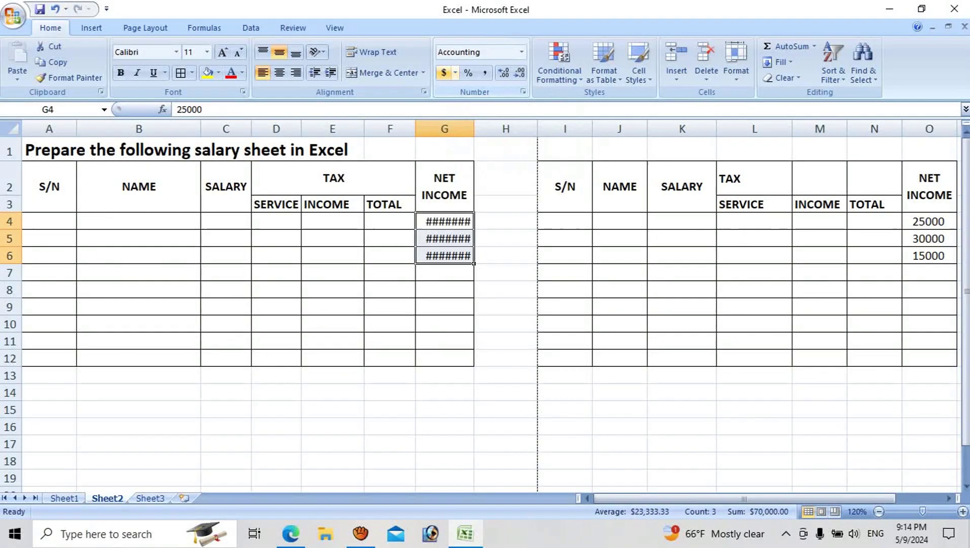
{"action": "left_click", "coordinate": [444, 150]}
{"action": "left_click_drag", "start_coordinate": [474, 129], "coordinate": [495, 128]}
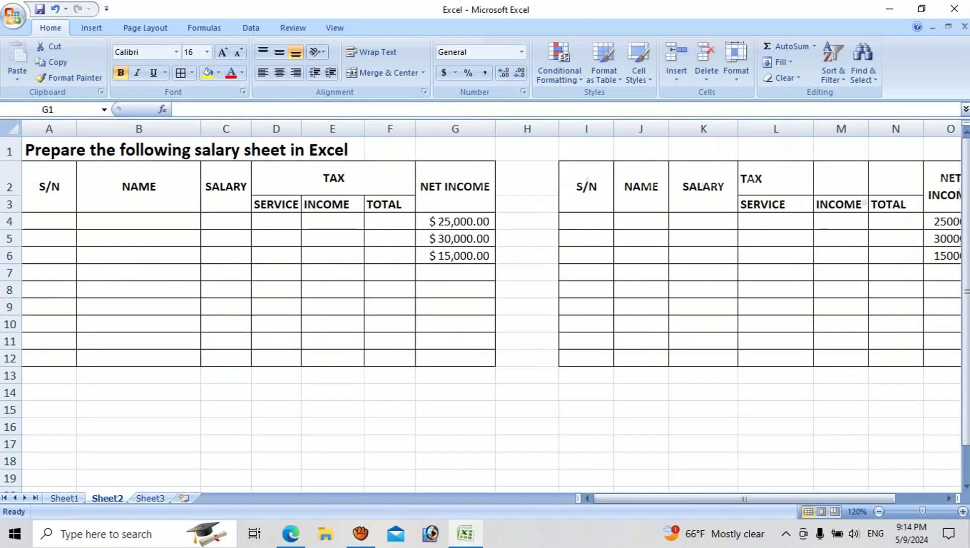
Try Percent Style on G4:G6, undo it, and set the values to General format
{"action": "left_click_drag", "start_coordinate": [455, 221], "coordinate": [455, 255]}
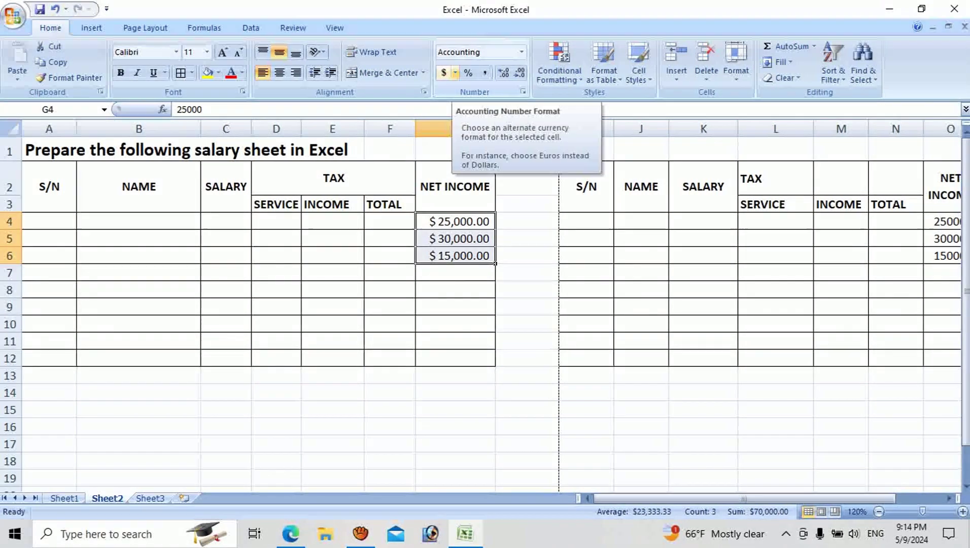
{"action": "left_click", "coordinate": [468, 73]}
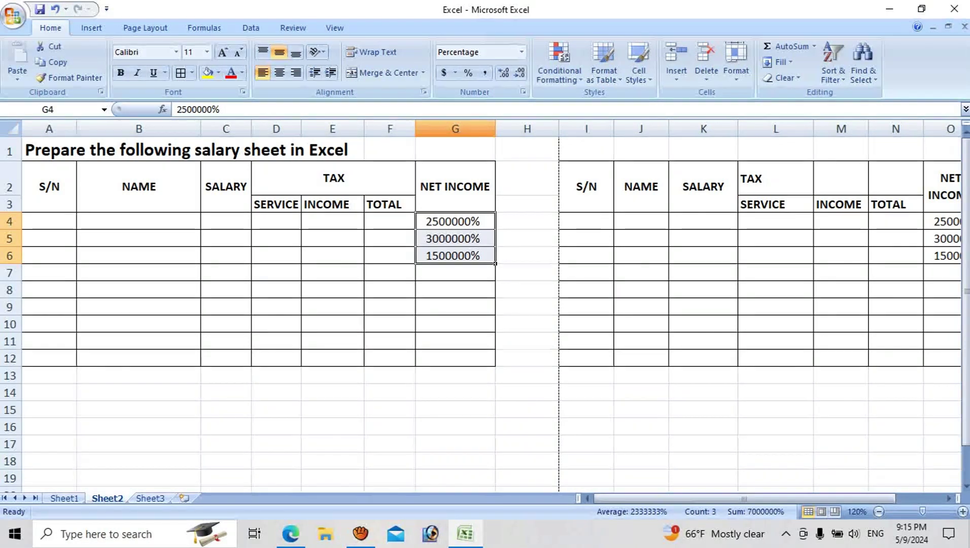
{"action": "key", "text": "ctrl+z"}
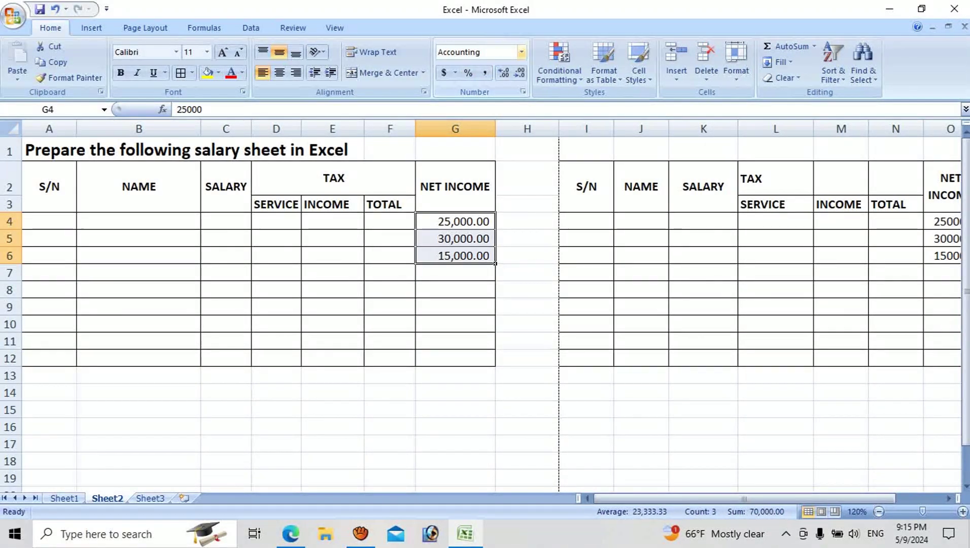
{"action": "left_click", "coordinate": [521, 52]}
{"action": "left_click", "coordinate": [466, 77]}
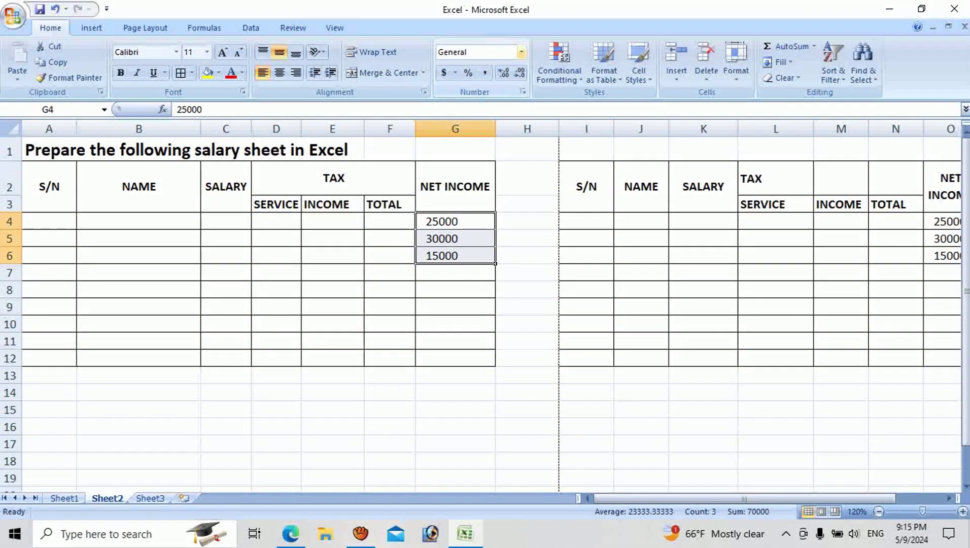
{"action": "left_click", "coordinate": [521, 51]}
Apply Comma Style to G4:G6 and remove both decimal places
{"action": "left_click", "coordinate": [521, 51]}
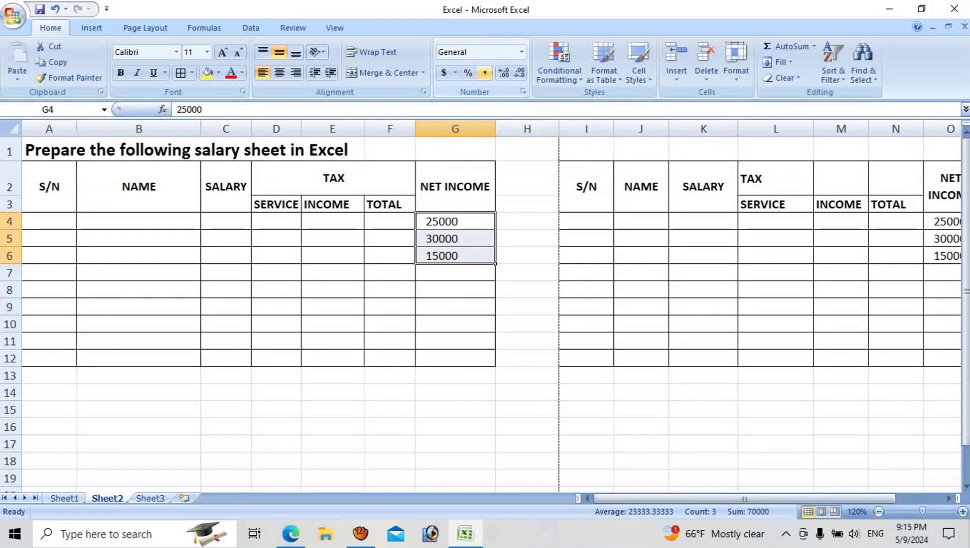
{"action": "left_click", "coordinate": [485, 73]}
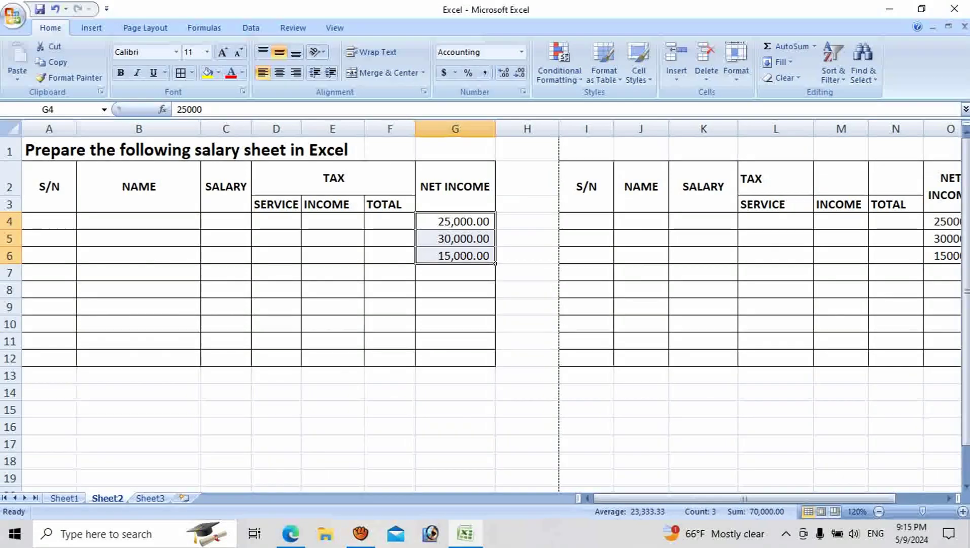
{"action": "left_click", "coordinate": [520, 73]}
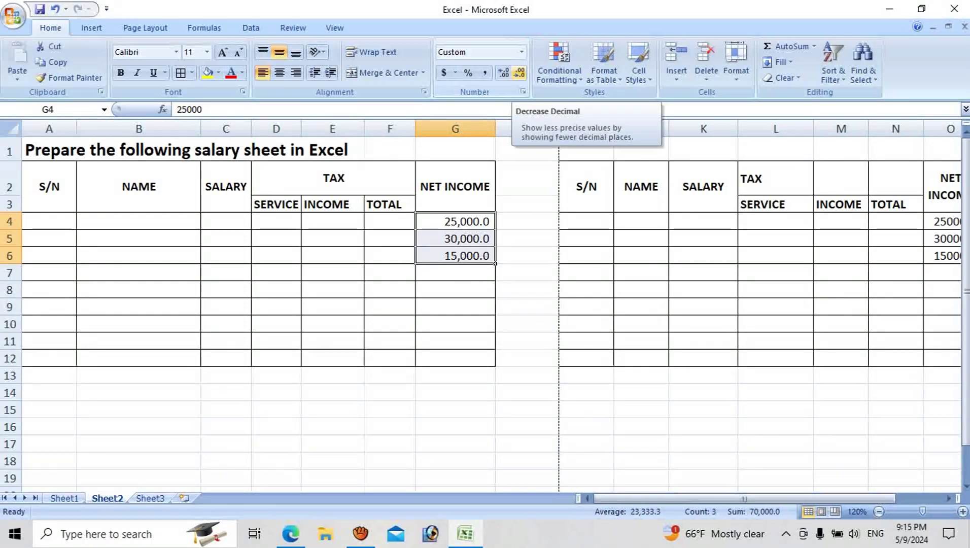
{"action": "left_click", "coordinate": [519, 74]}
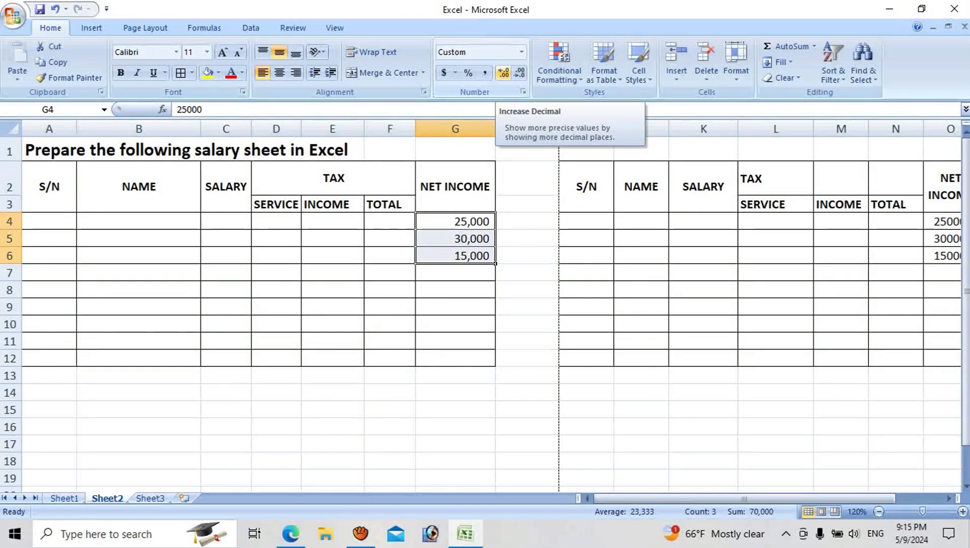
Add decimal places back and trim extras, ending at three decimals such as 25,000.000
{"action": "left_click", "coordinate": [503, 73]}
{"action": "left_click", "coordinate": [503, 74]}
{"action": "left_click", "coordinate": [503, 74]}
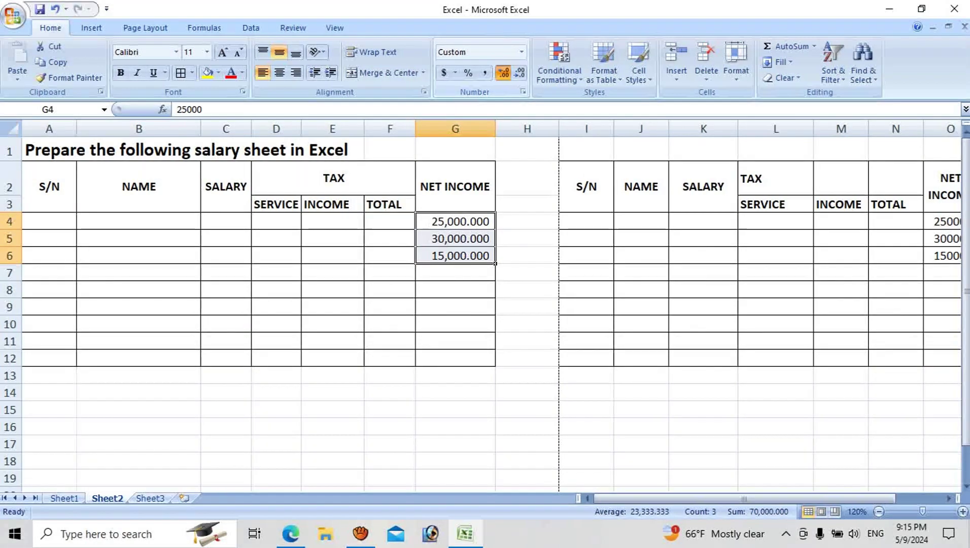
{"action": "left_click", "coordinate": [503, 73]}
{"action": "left_click", "coordinate": [503, 73]}
{"action": "left_click", "coordinate": [503, 74]}
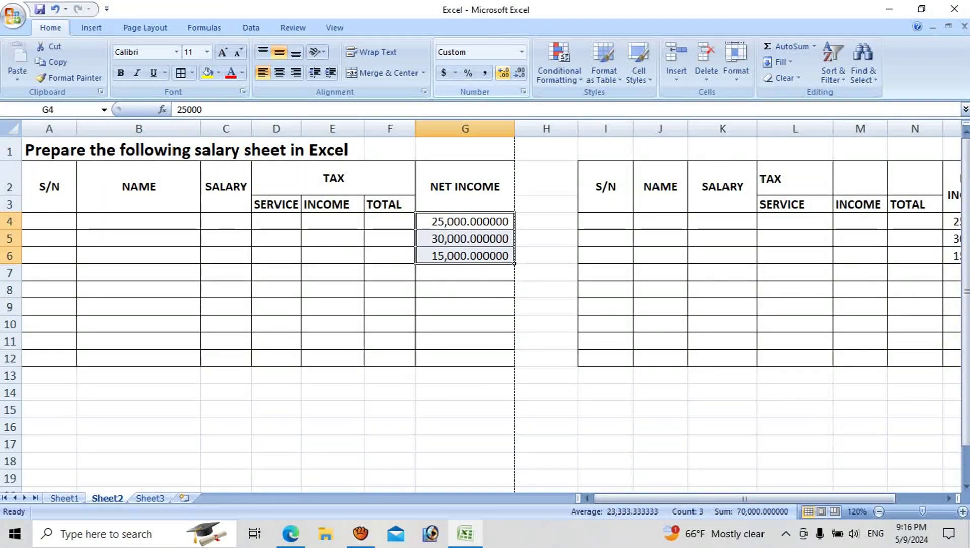
{"action": "left_click", "coordinate": [518, 74]}
{"action": "left_click", "coordinate": [518, 74]}
{"action": "left_click", "coordinate": [518, 74]}
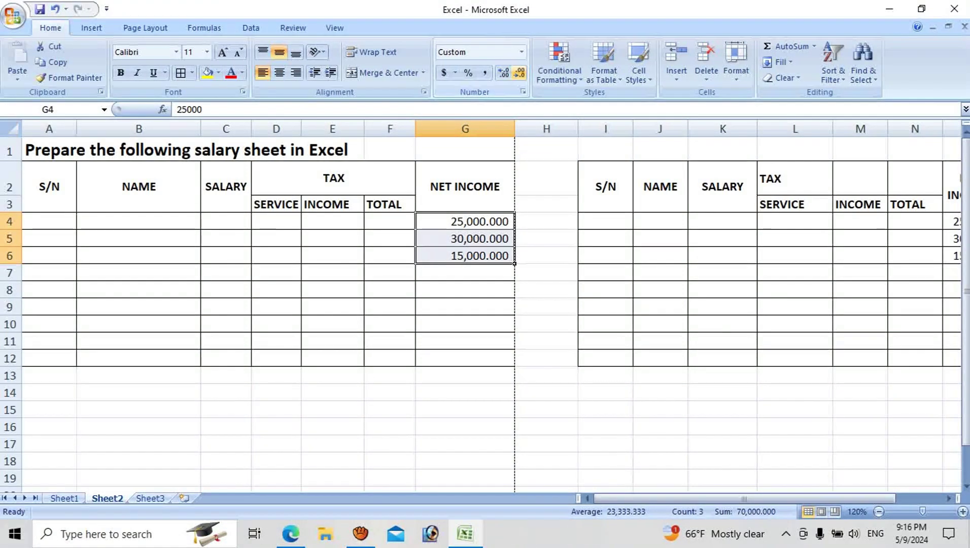
{"action": "left_click", "coordinate": [519, 74]}
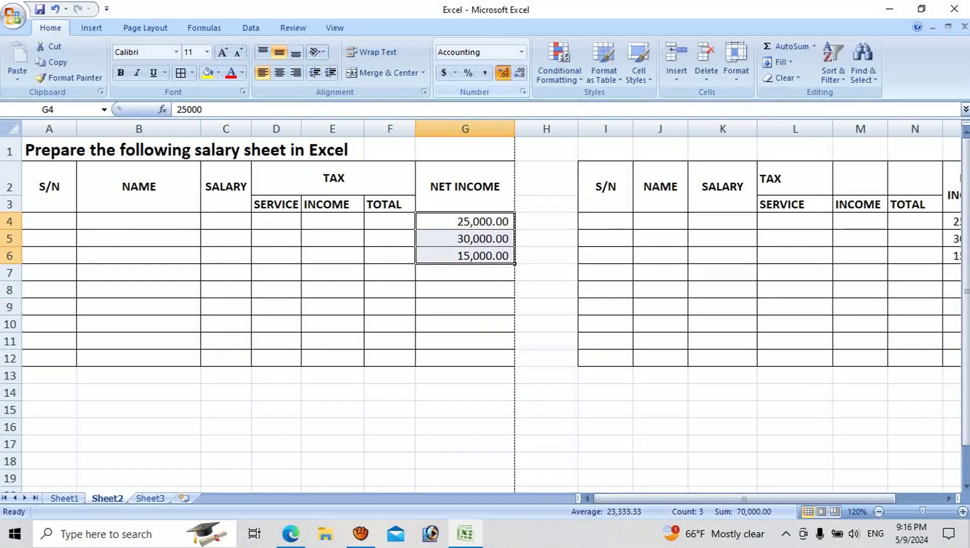
Adjust the decimal places of the net income values in G4:G6, then set them to General format
{"action": "left_click", "coordinate": [503, 72]}
{"action": "left_click", "coordinate": [520, 73]}
{"action": "left_click", "coordinate": [519, 72]}
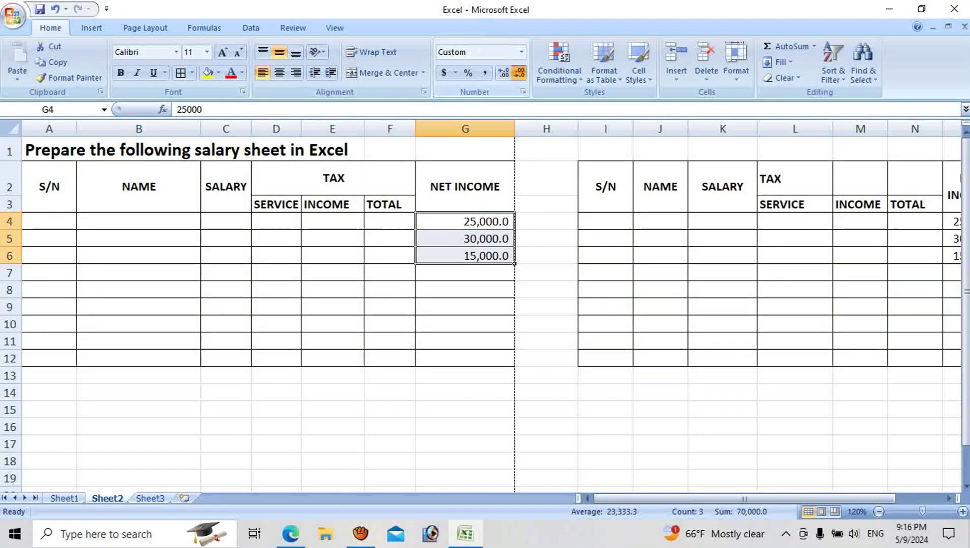
{"action": "left_click", "coordinate": [519, 72]}
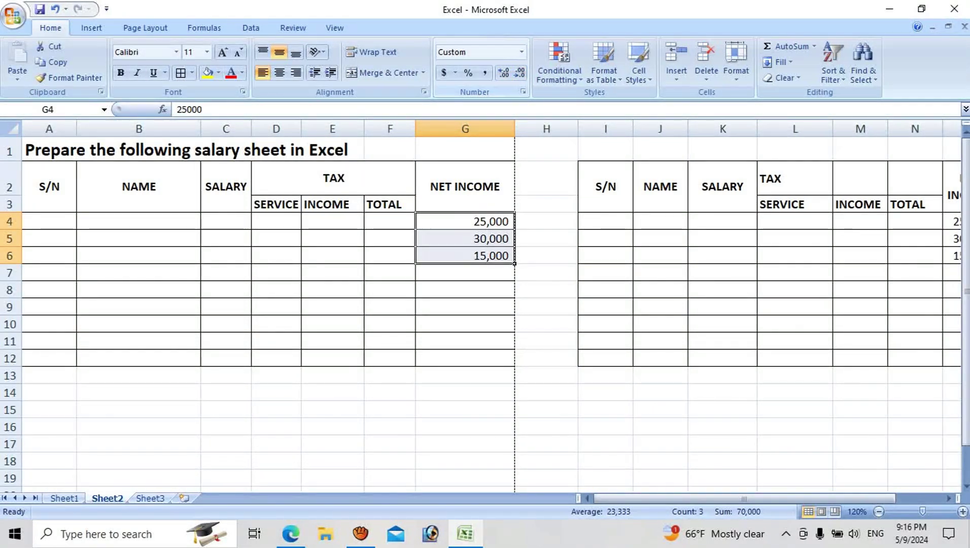
{"action": "left_click", "coordinate": [521, 52]}
{"action": "left_click", "coordinate": [481, 76]}
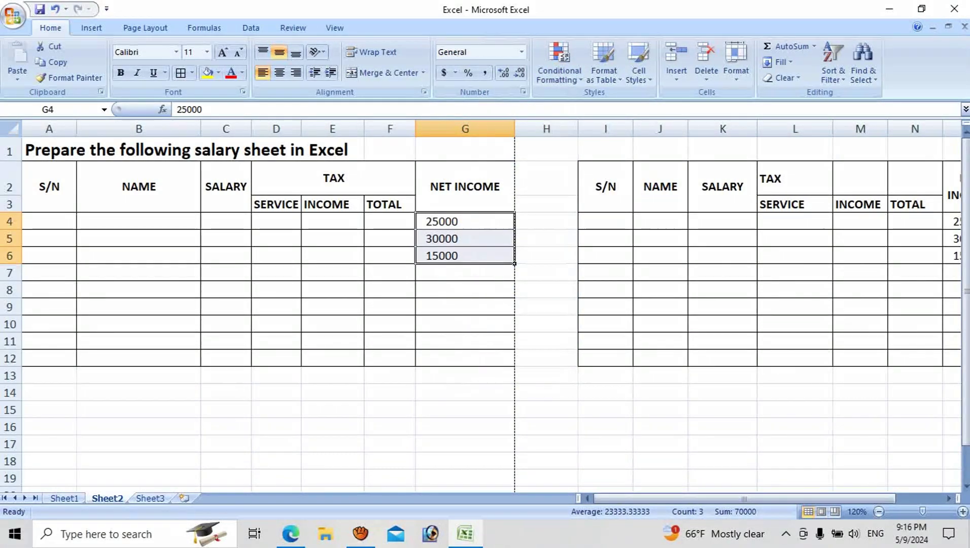
Apply Number format to the net income values in G4:G6
{"action": "left_click", "coordinate": [522, 52]}
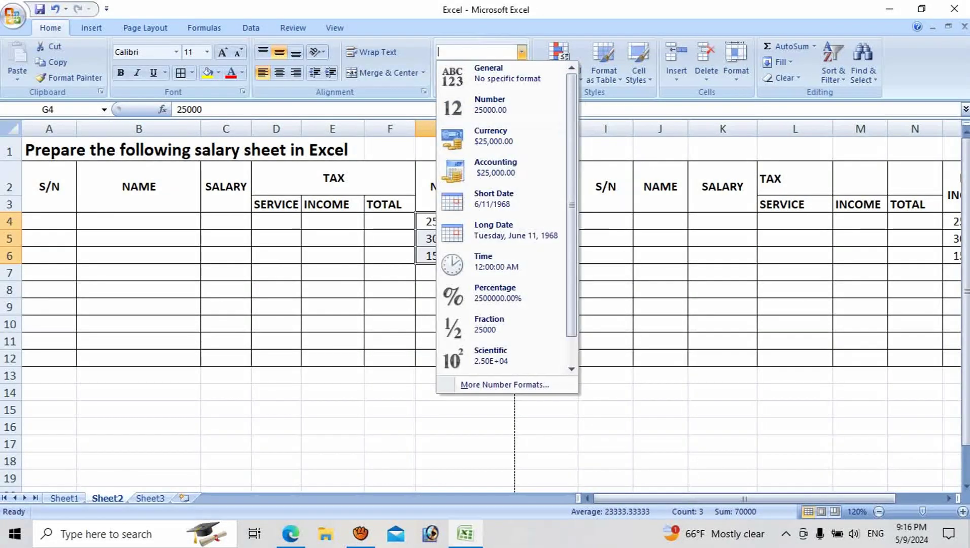
{"action": "scroll", "coordinate": [507, 213], "scroll_direction": "down", "scroll_amount": 1}
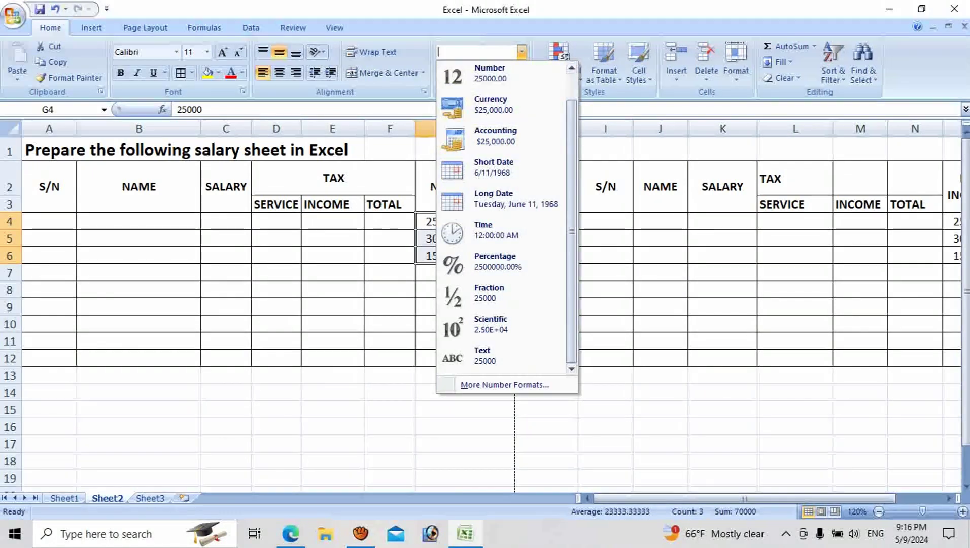
{"action": "scroll", "coordinate": [506, 213], "scroll_direction": "up", "scroll_amount": 1}
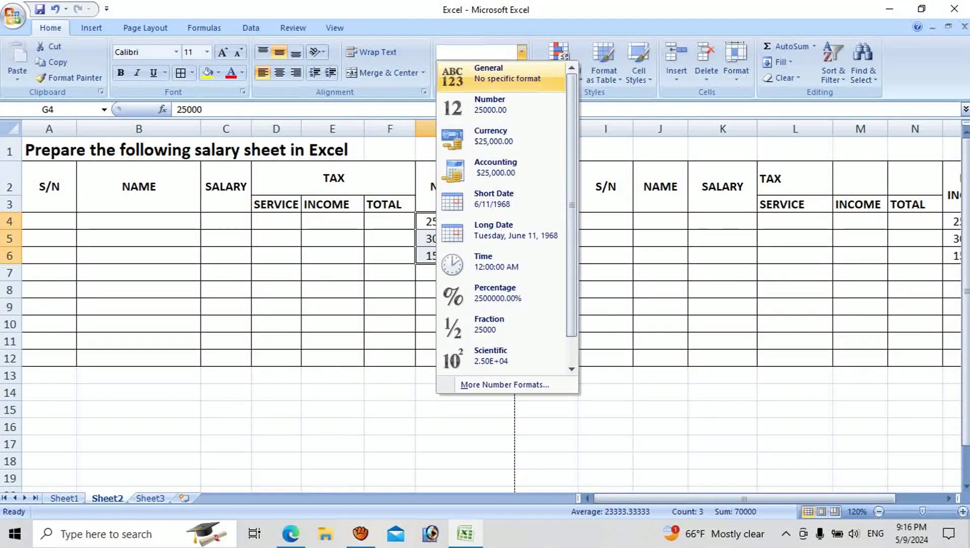
{"action": "key", "text": "Down"}
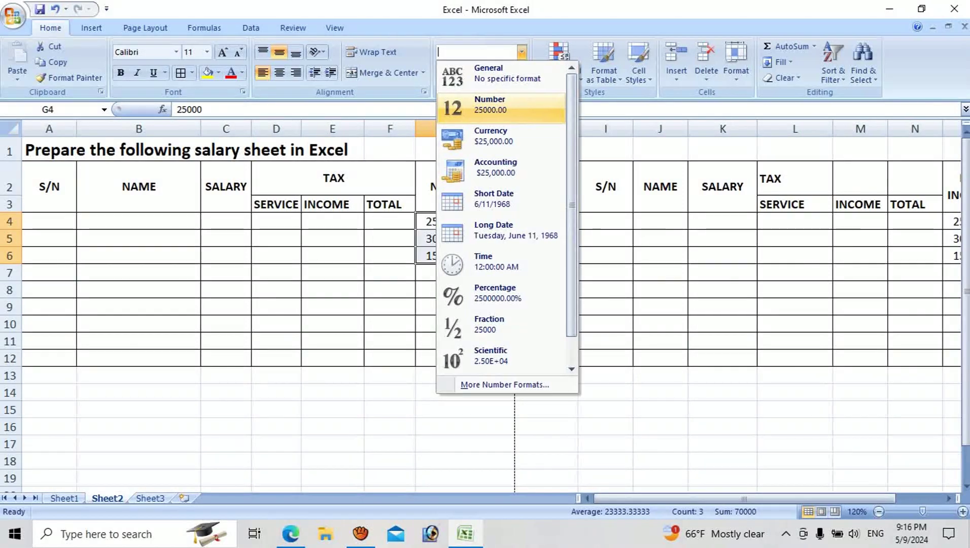
{"action": "key", "text": "Down"}
{"action": "key", "text": "Down"}
{"action": "key", "text": "Up"}
{"action": "key", "text": "Up"}
{"action": "key", "text": "Return"}
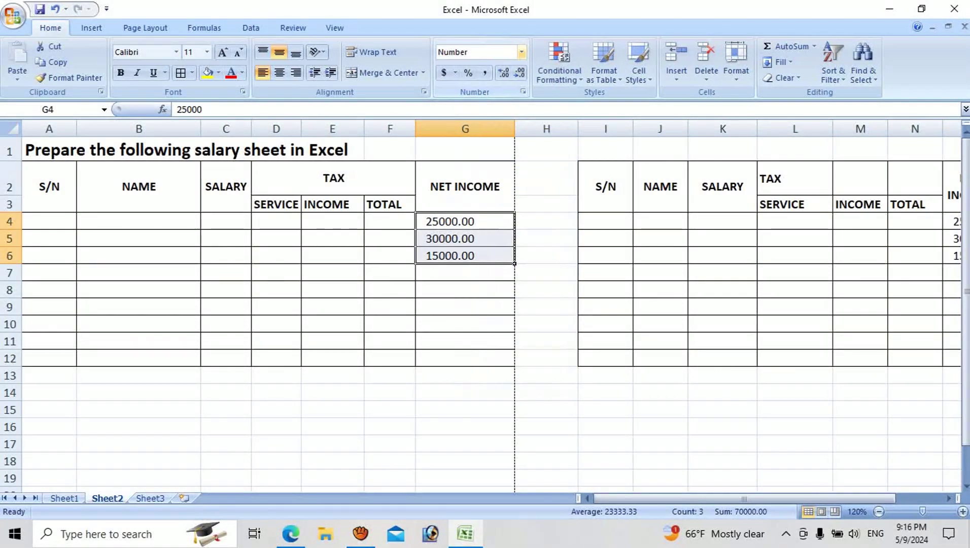
Apply Currency format to the net income values in G4:G6
{"action": "key", "text": "alt+h"}
{"action": "key", "text": "n"}
{"action": "key", "text": "Down"}
{"action": "key", "text": "Down"}
{"action": "key", "text": "Return"}
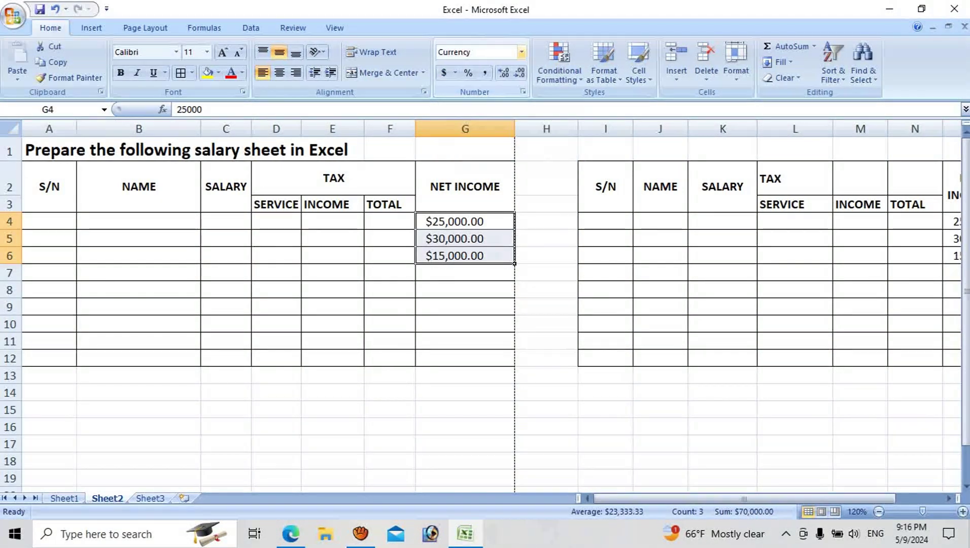
Apply Accounting format to G4:G6, showing $ 25,000.00, $ 30,000.00 and $ 15,000.00
{"action": "left_click", "coordinate": [521, 52]}
{"action": "key", "text": "Down"}
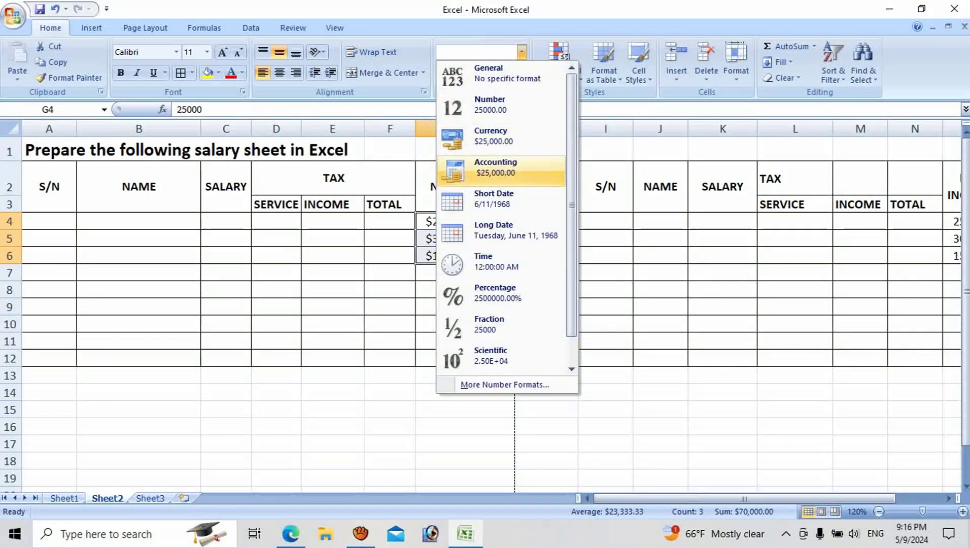
{"action": "key", "text": "Return"}
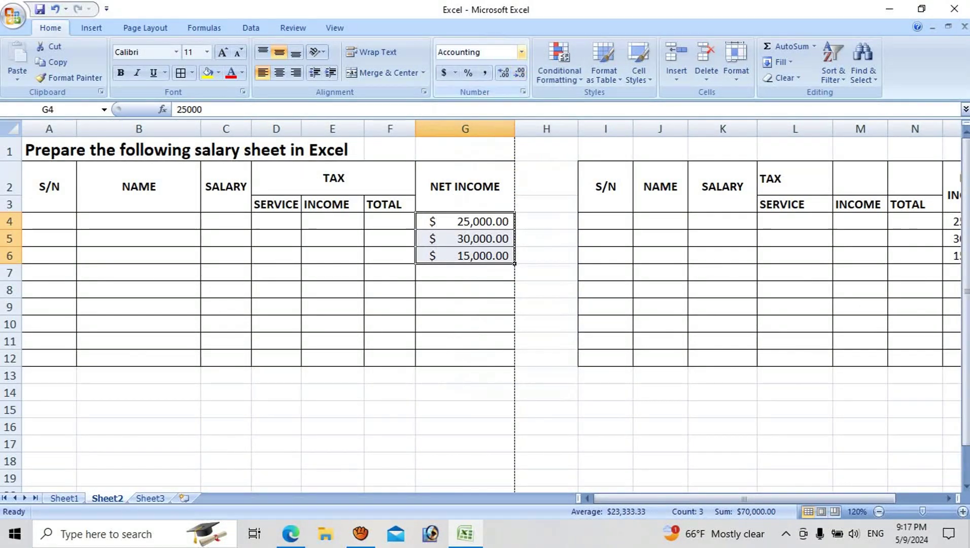
{"action": "left_click", "coordinate": [522, 52]}
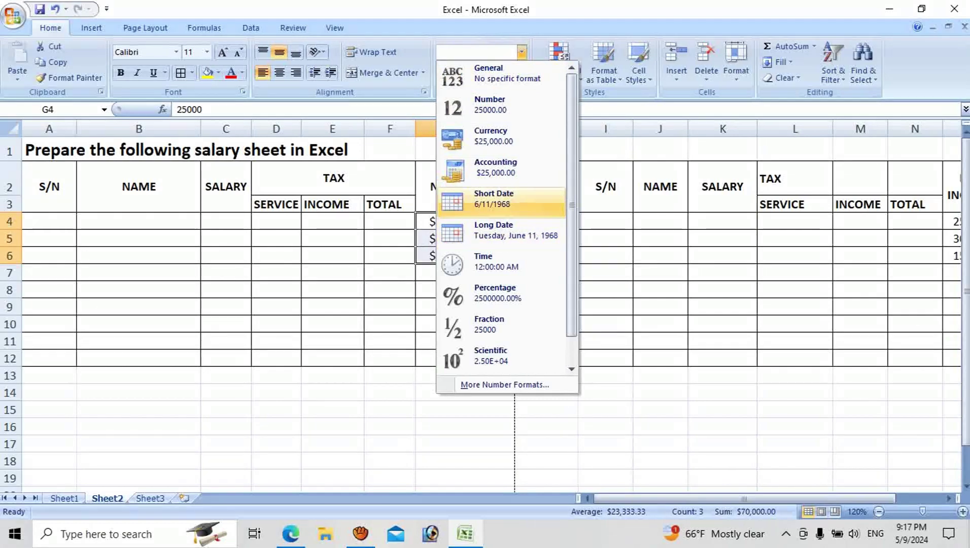
{"action": "key", "text": "Escape"}
{"action": "left_click", "coordinate": [605, 409]}
{"action": "left_click", "coordinate": [389, 392]}
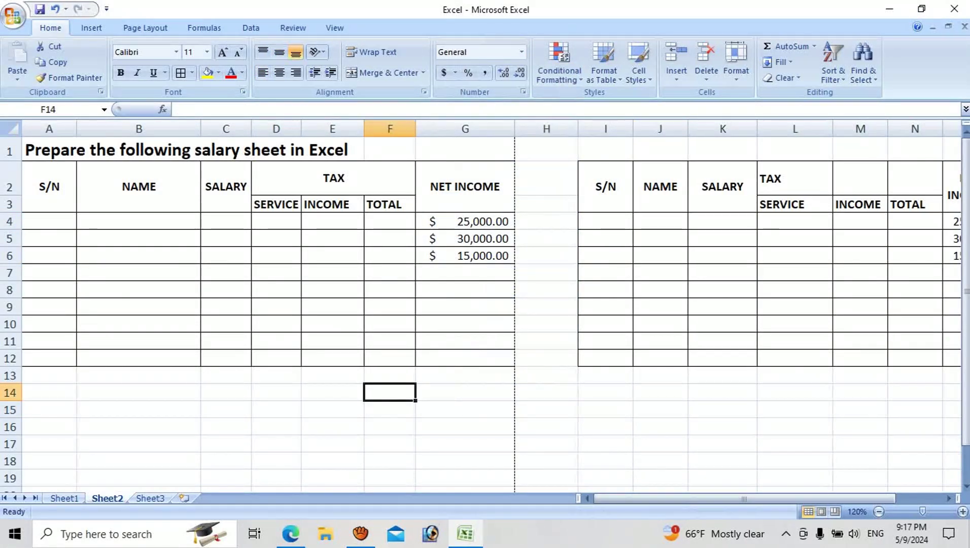
Enter the date 2020/12/17 in cell F14
{"action": "type", "text": "2020"}
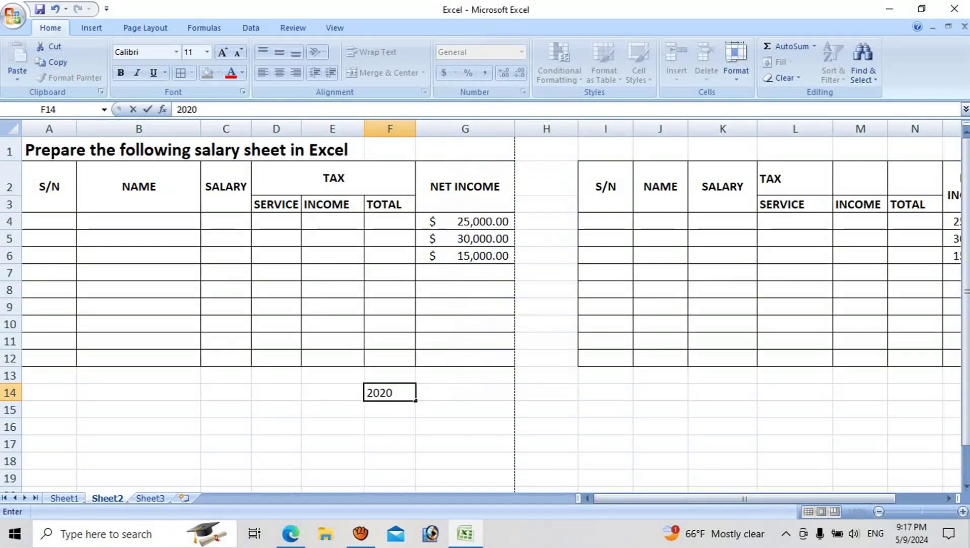
{"action": "type", "text": "/12/"}
{"action": "type", "text": "17"}
{"action": "key", "text": "Return"}
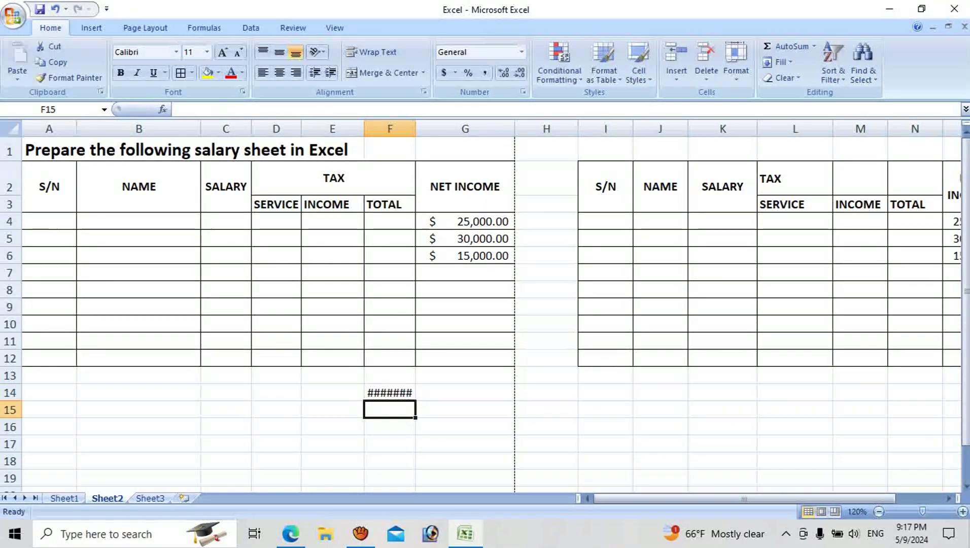
{"action": "left_click", "coordinate": [465, 392]}
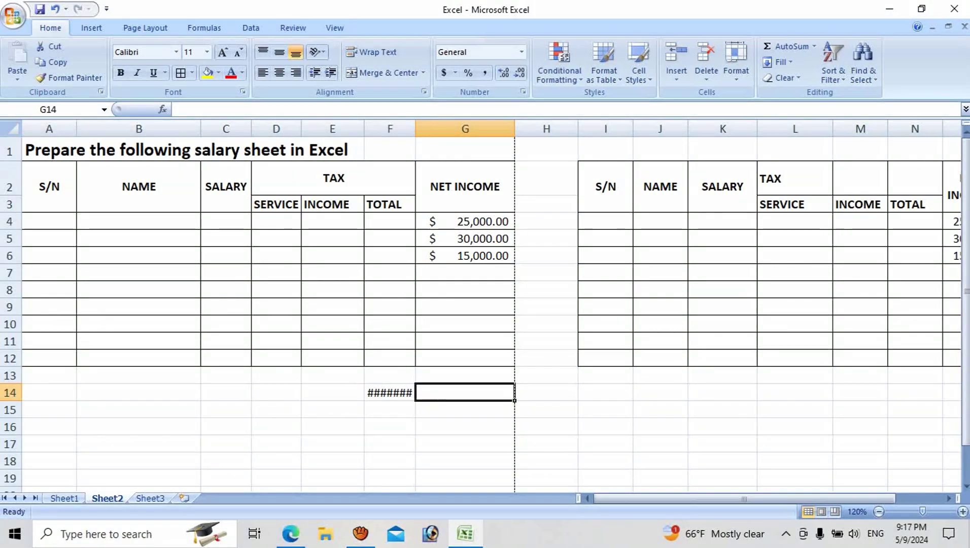
{"action": "left_click", "coordinate": [389, 393]}
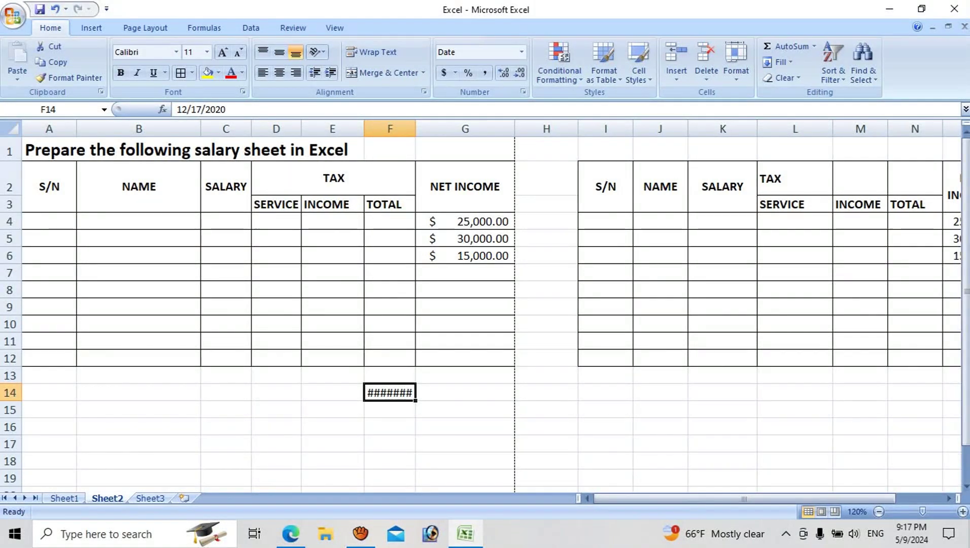
Widen column F so the 12/17/2020 date shows fully
{"action": "left_click", "coordinate": [390, 128]}
{"action": "left_click_drag", "start_coordinate": [416, 128], "coordinate": [444, 129]}
{"action": "left_click", "coordinate": [494, 358]}
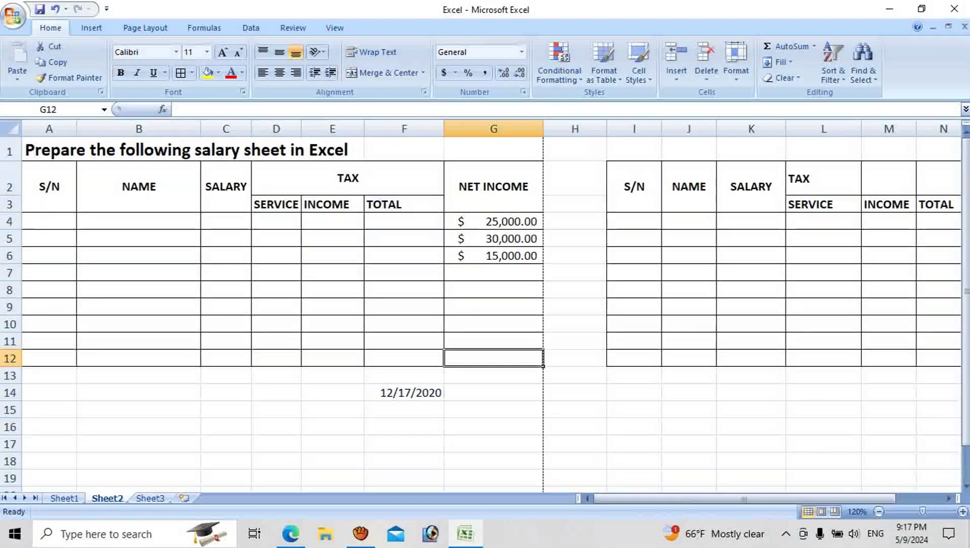
{"action": "left_click", "coordinate": [404, 393]}
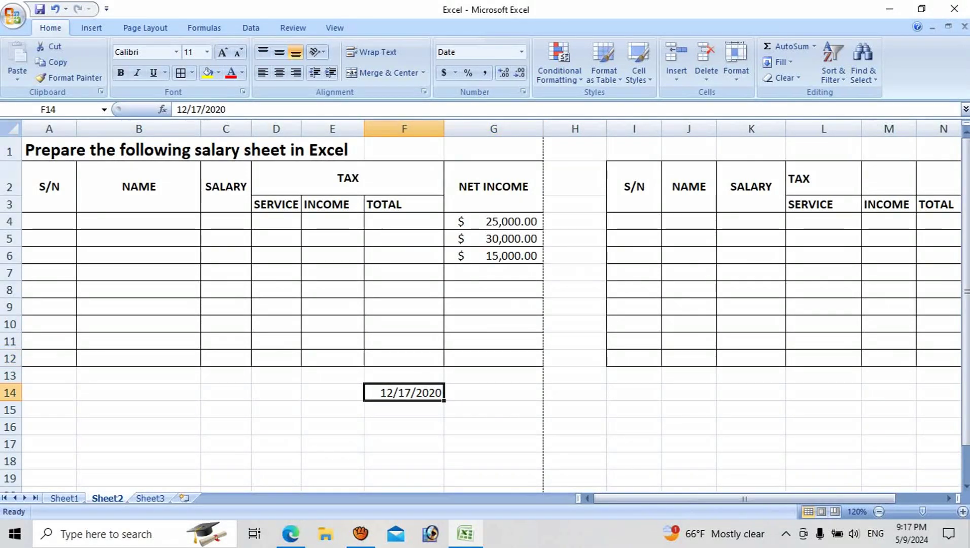
Format F14 as Long Date, Thursday, December 17, 2020, and autofit column F
{"action": "left_click", "coordinate": [522, 52]}
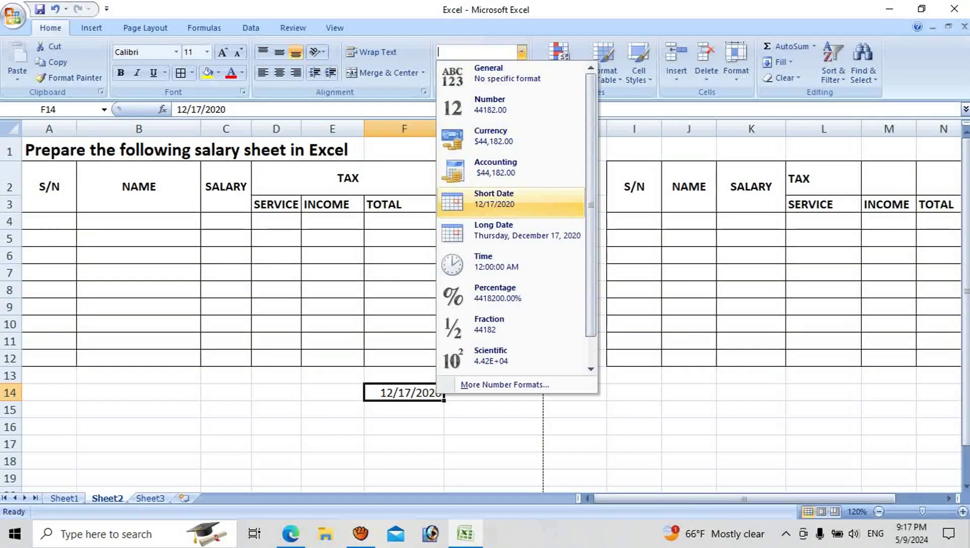
{"action": "key", "text": "Down"}
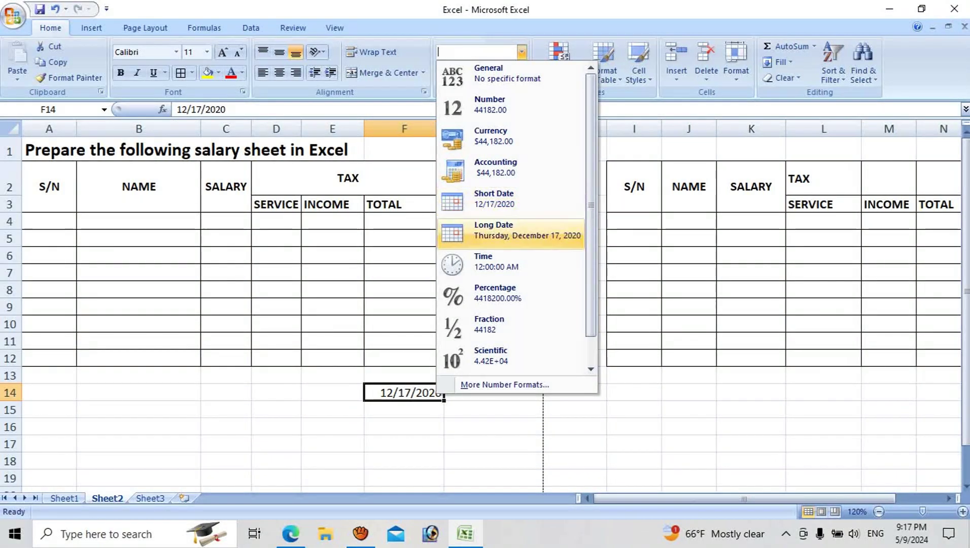
{"action": "key", "text": "Up"}
{"action": "key", "text": "Return"}
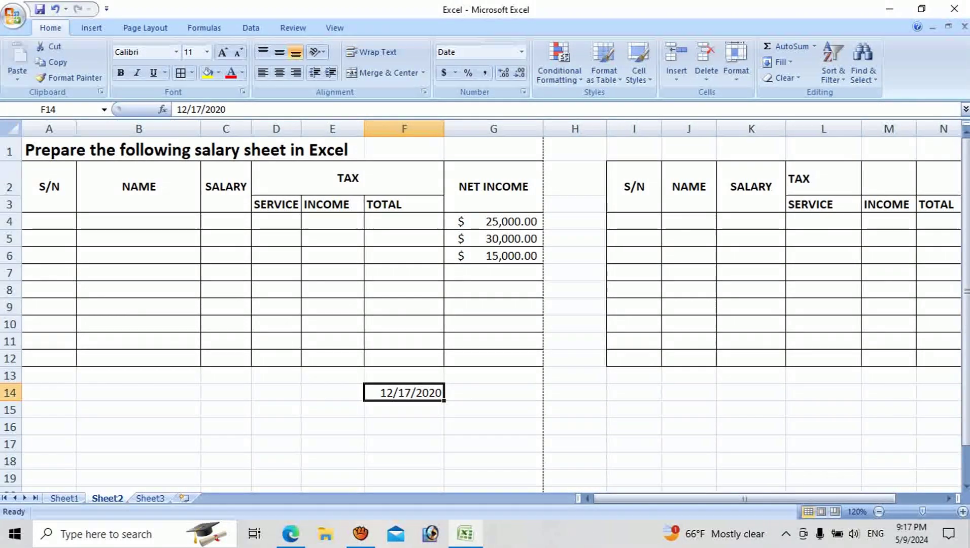
{"action": "left_click", "coordinate": [521, 52]}
{"action": "left_click", "coordinate": [510, 231]}
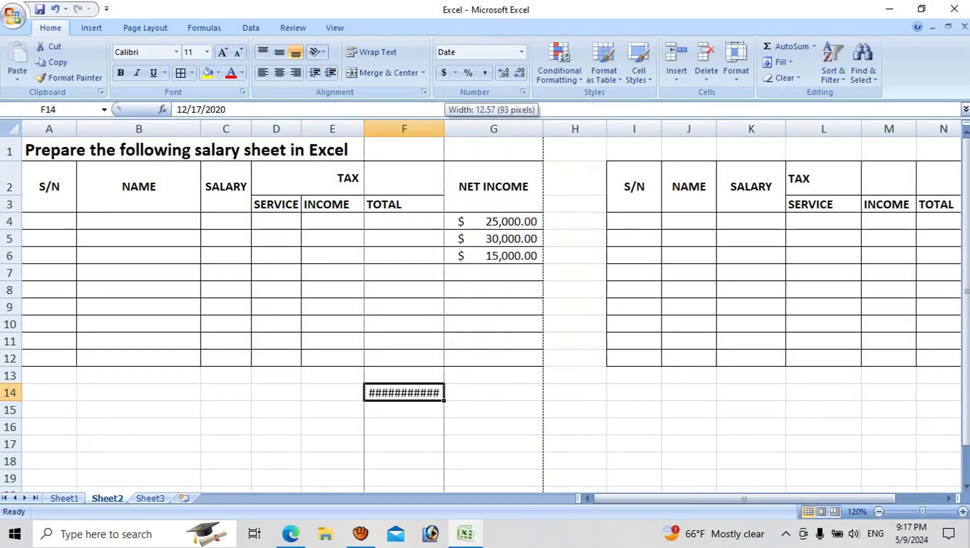
{"action": "double_click", "coordinate": [444, 128]}
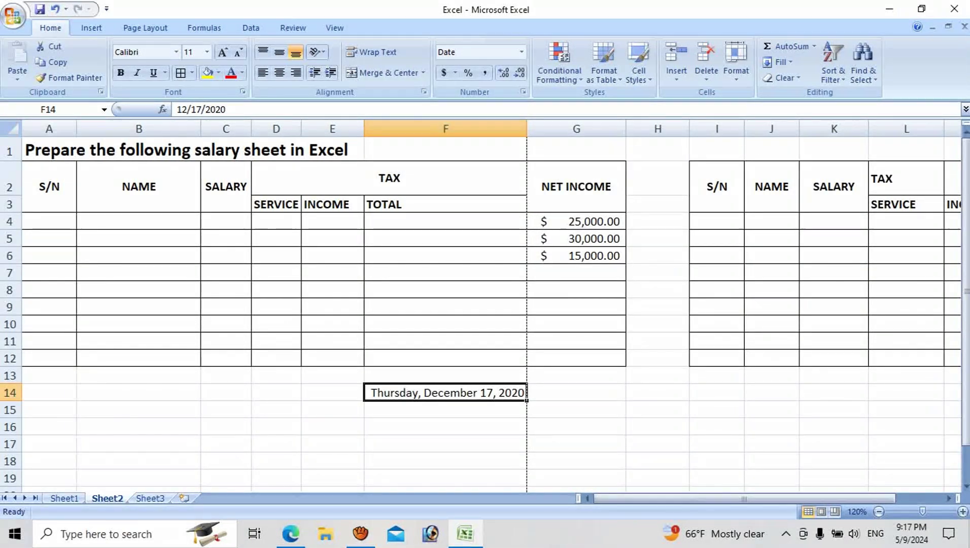
{"action": "left_click", "coordinate": [446, 444]}
{"action": "left_click", "coordinate": [445, 392]}
Enter the date 2022/01/01 in cell F15
{"action": "key", "text": "Down"}
{"action": "key", "text": "Down"}
{"action": "key", "text": "Up"}
{"action": "type", "text": "2"}
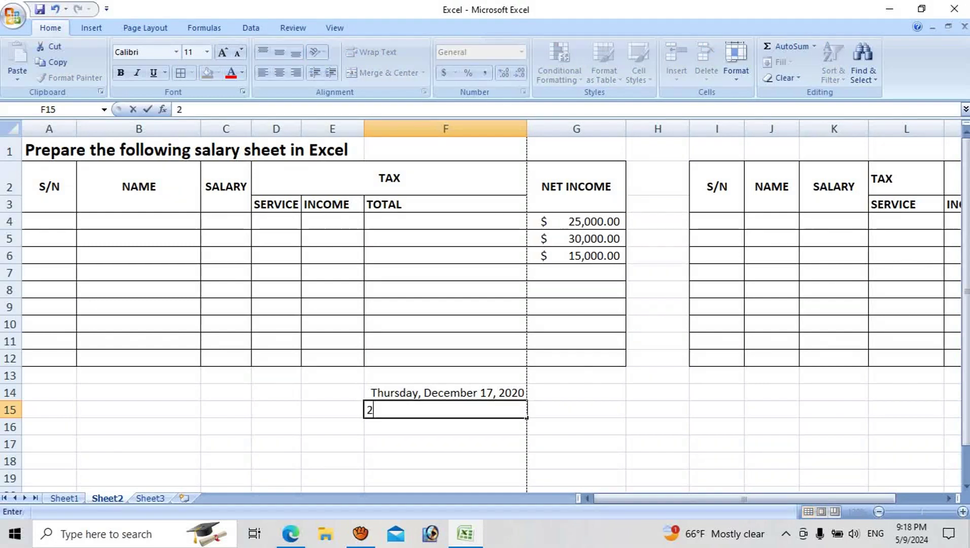
{"action": "type", "text": "022/0"}
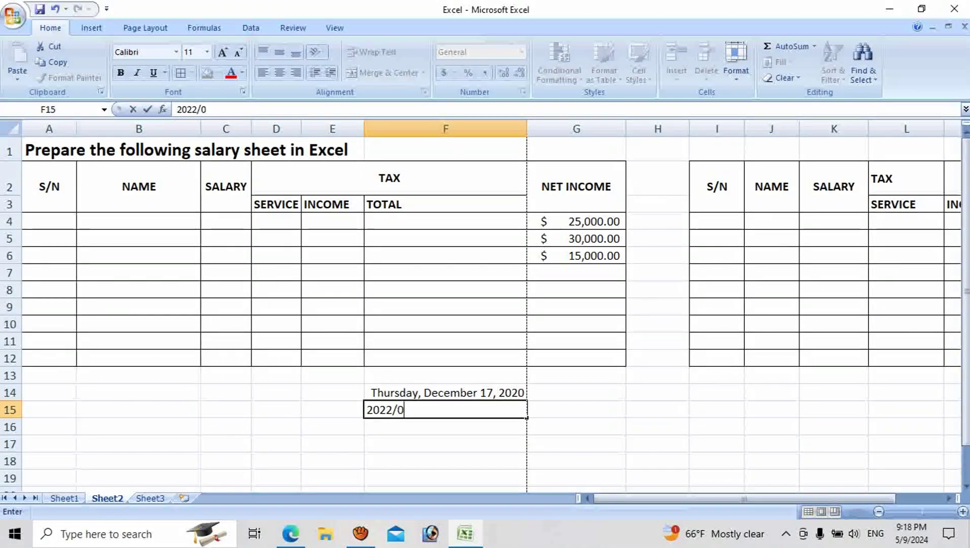
{"action": "type", "text": "1"}
{"action": "type", "text": "01"}
{"action": "key", "text": "Return"}
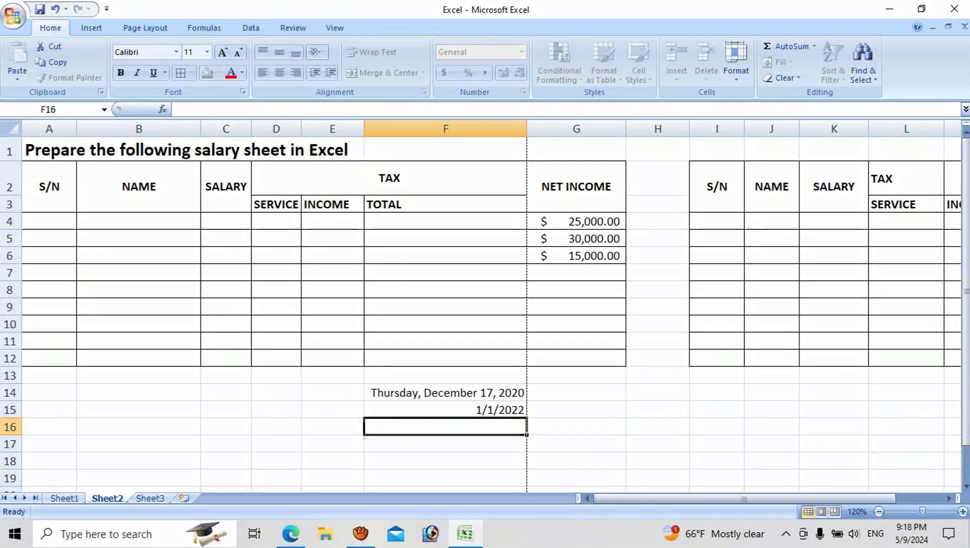
Format F15 as Long Date, displaying Saturday, January 1, 2022
{"action": "left_click", "coordinate": [445, 410]}
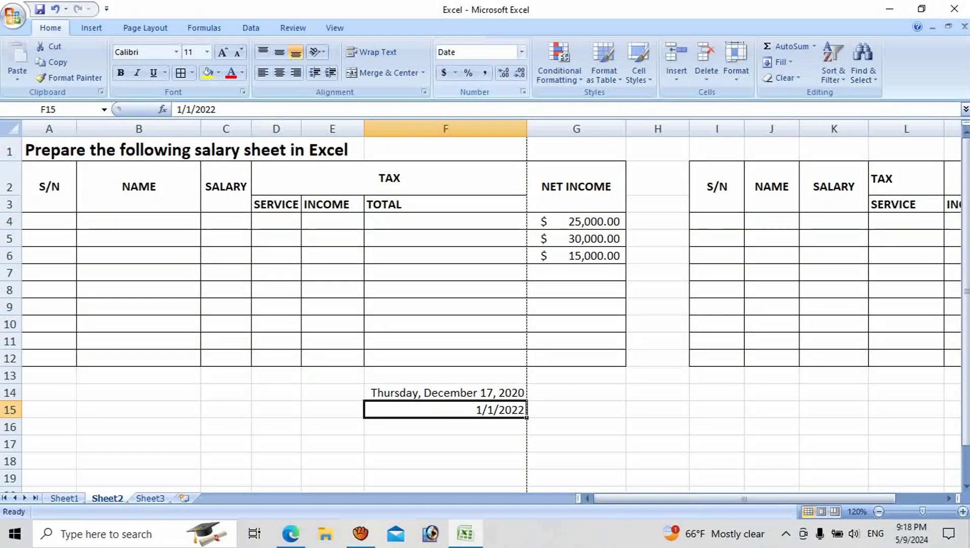
{"action": "left_click", "coordinate": [521, 52]}
{"action": "left_click", "coordinate": [503, 231]}
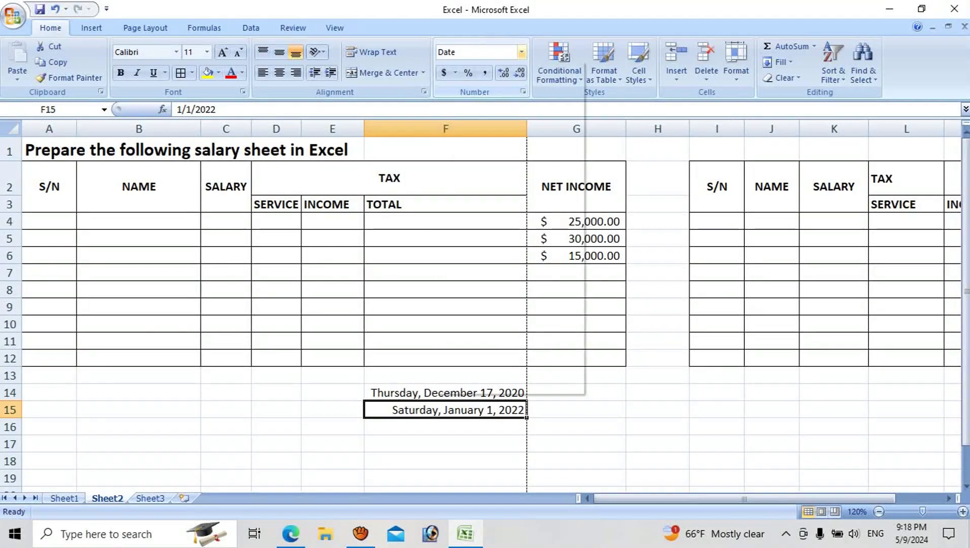
{"action": "left_click", "coordinate": [521, 52]}
{"action": "left_click", "coordinate": [495, 230]}
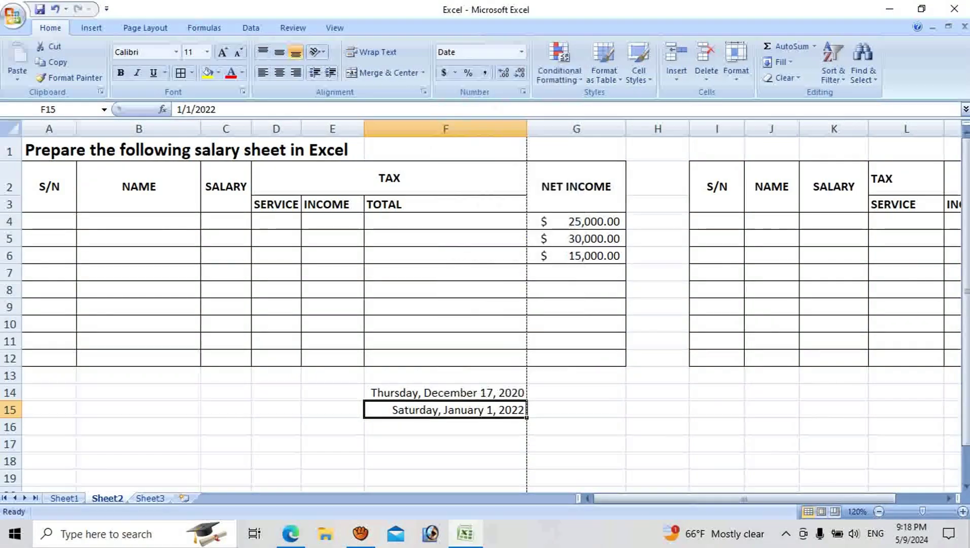
{"action": "left_click", "coordinate": [332, 393]}
{"action": "left_click", "coordinate": [276, 393]}
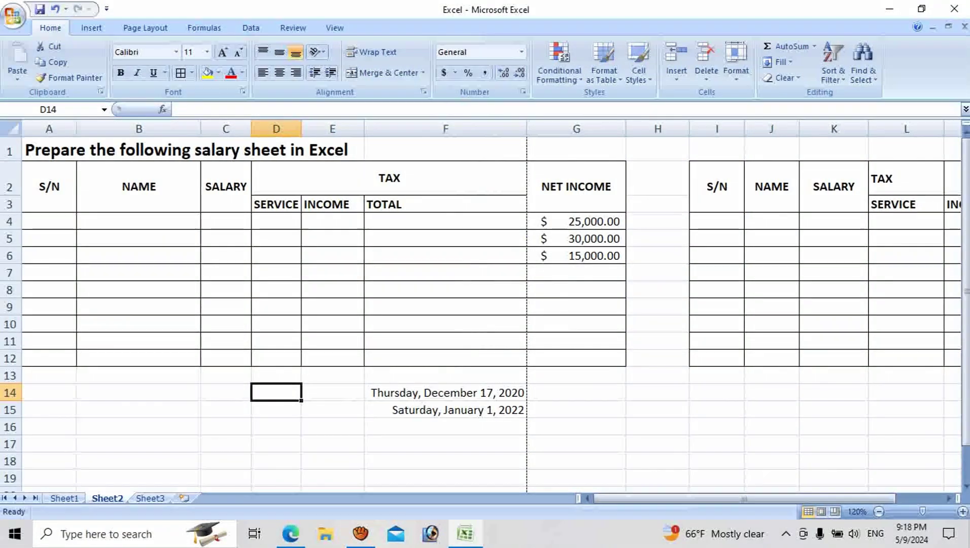
Enter 1:00, 2:00 and 3:00 in cells D14:D16
{"action": "type", "text": "1:00"}
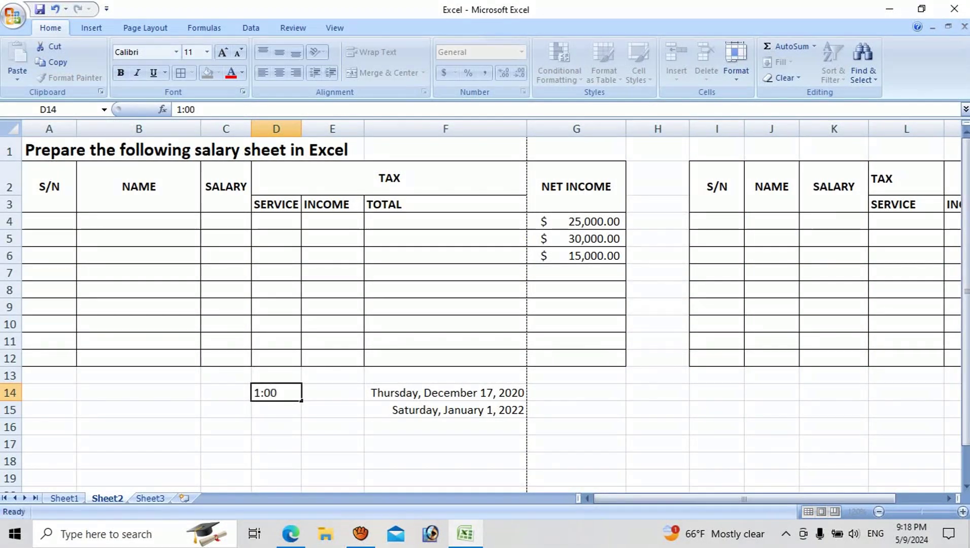
{"action": "key", "text": "Return"}
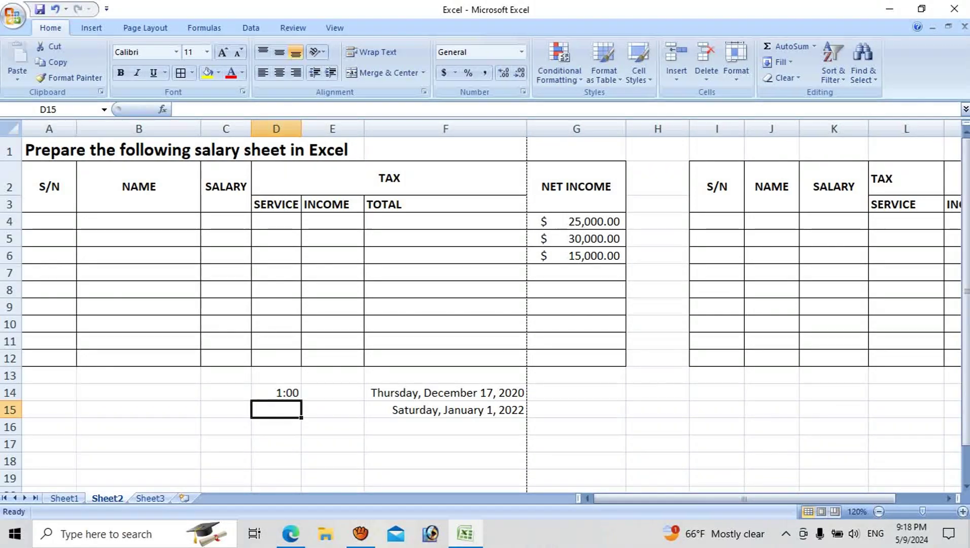
{"action": "type", "text": "2:00"}
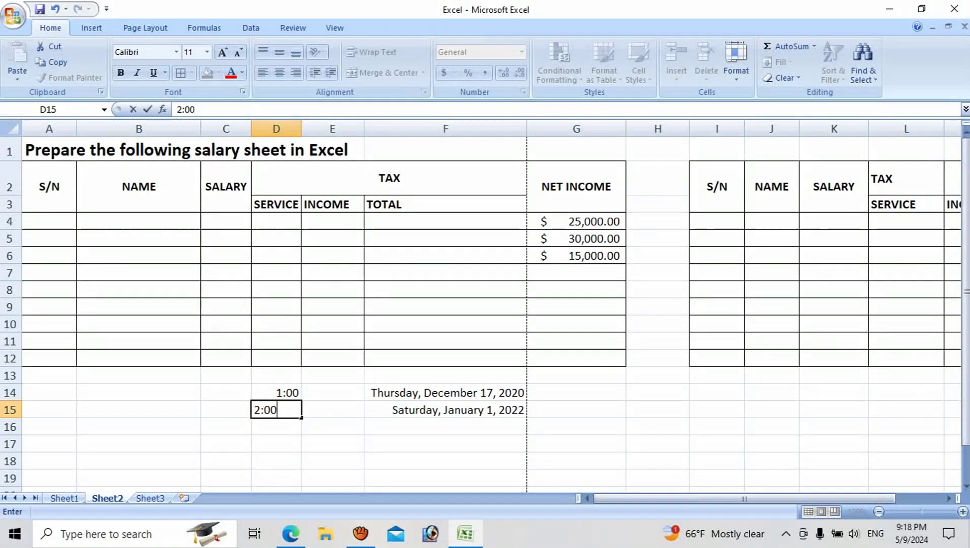
{"action": "key", "text": "Return"}
{"action": "type", "text": "3:"}
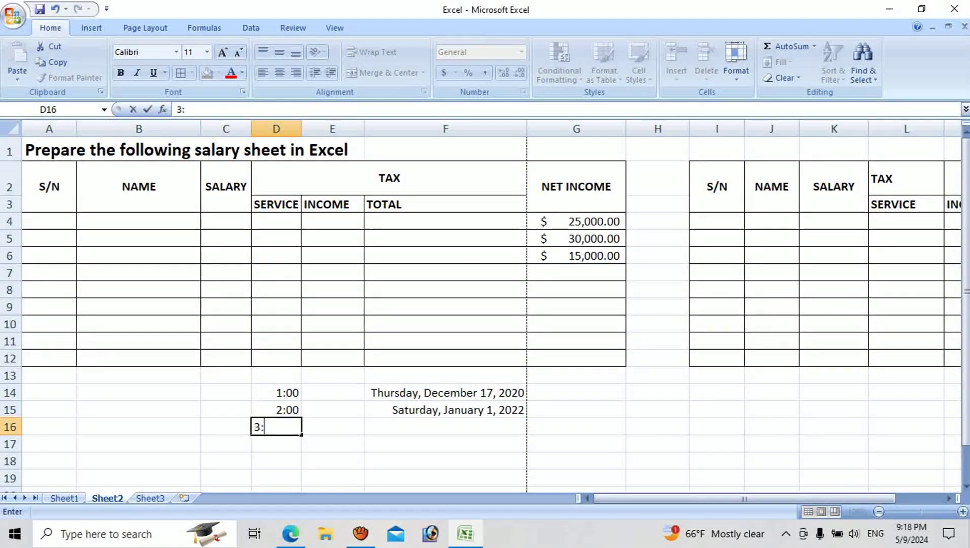
{"action": "type", "text": "00"}
{"action": "key", "text": "Return"}
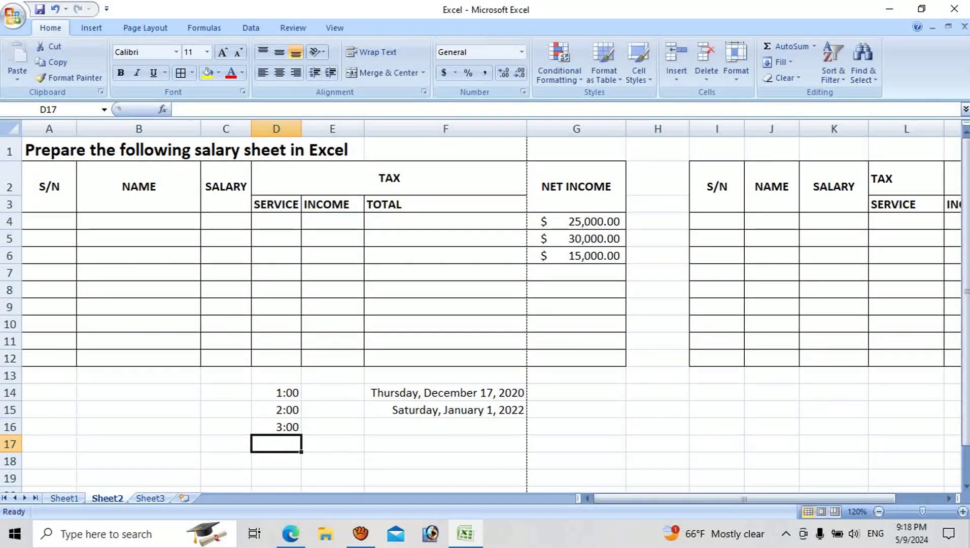
Format D14:D16 as Time, showing 1:00:00 AM to 3:00:00 AM, and autofit column D
{"action": "left_click_drag", "start_coordinate": [277, 393], "coordinate": [276, 427]}
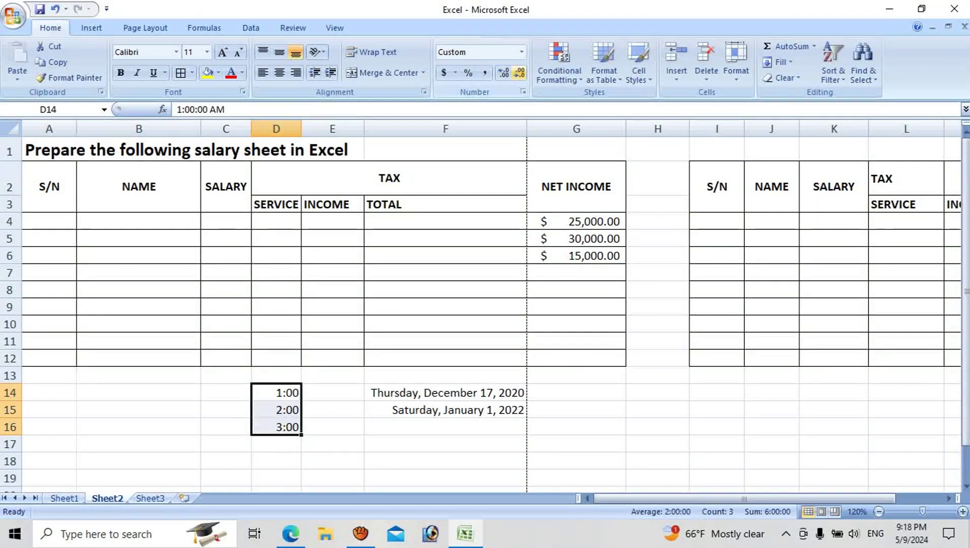
{"action": "left_click", "coordinate": [521, 52]}
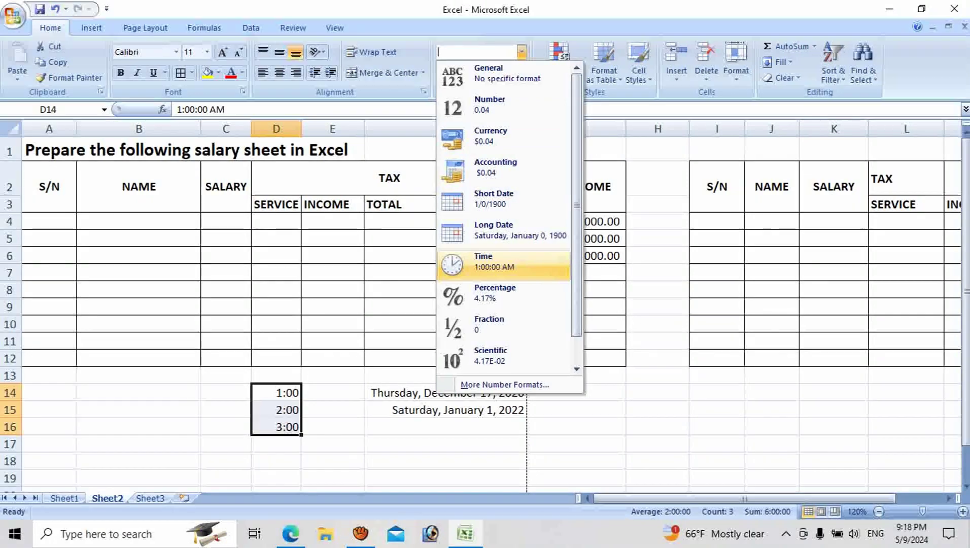
{"action": "left_click", "coordinate": [495, 261]}
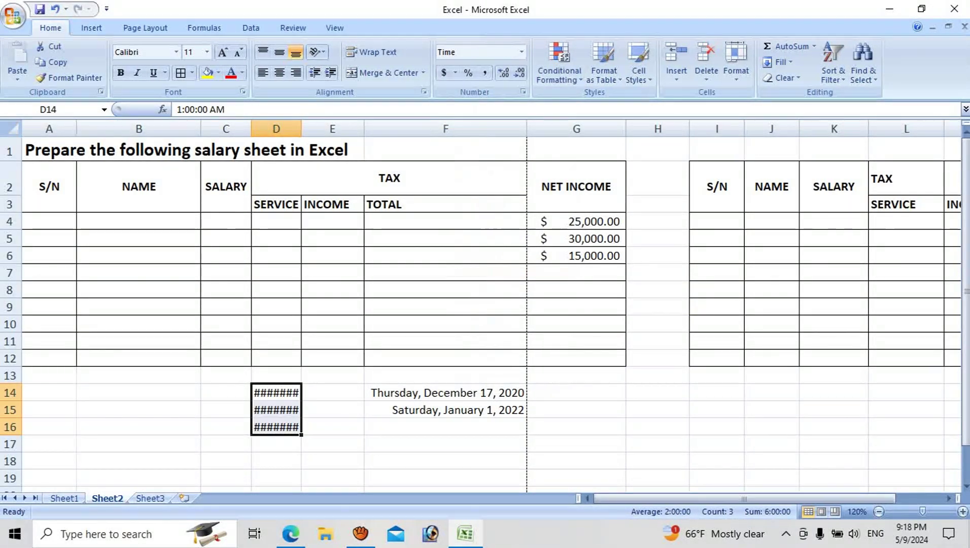
{"action": "double_click", "coordinate": [301, 129]}
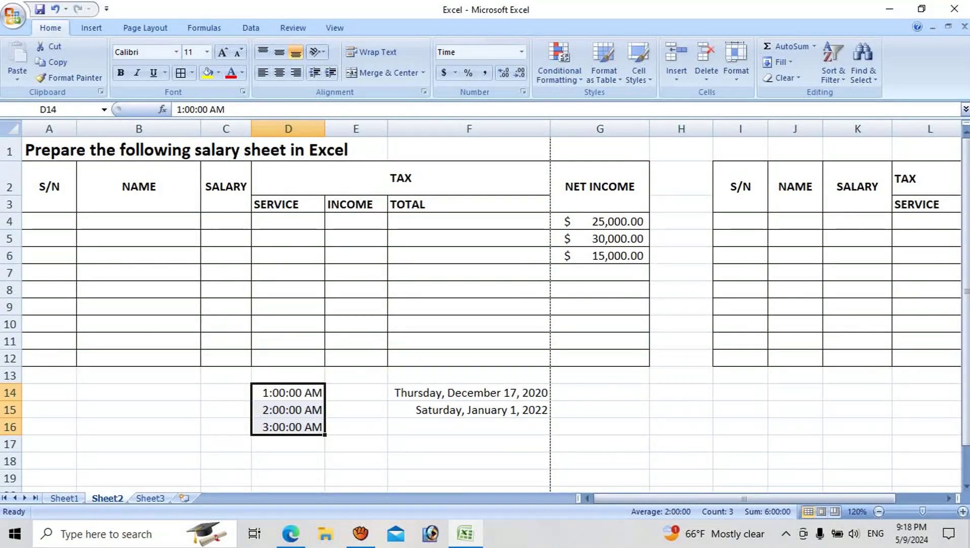
Apply Percentage format to the times in D14:D16 and the net income cells G4:G6
{"action": "left_click", "coordinate": [522, 52]}
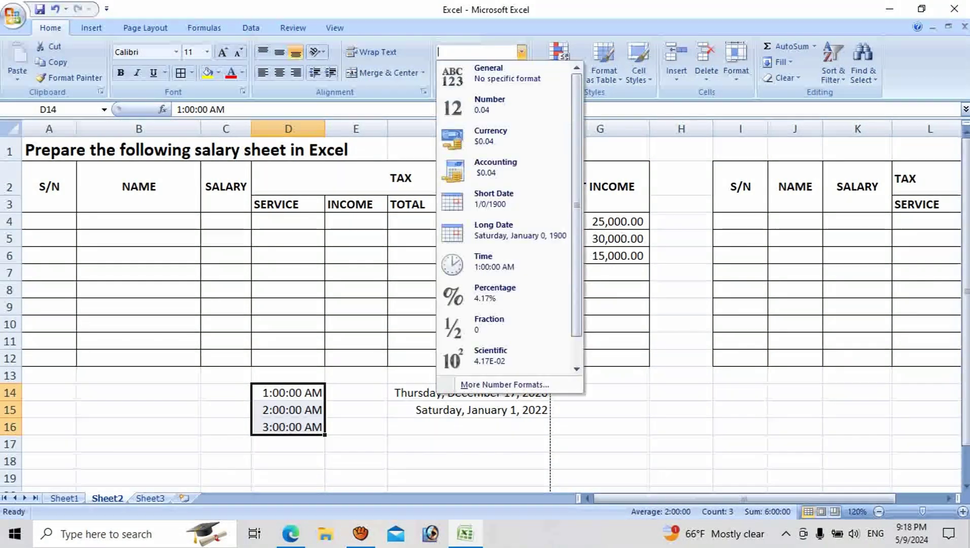
{"action": "left_click", "coordinate": [503, 294]}
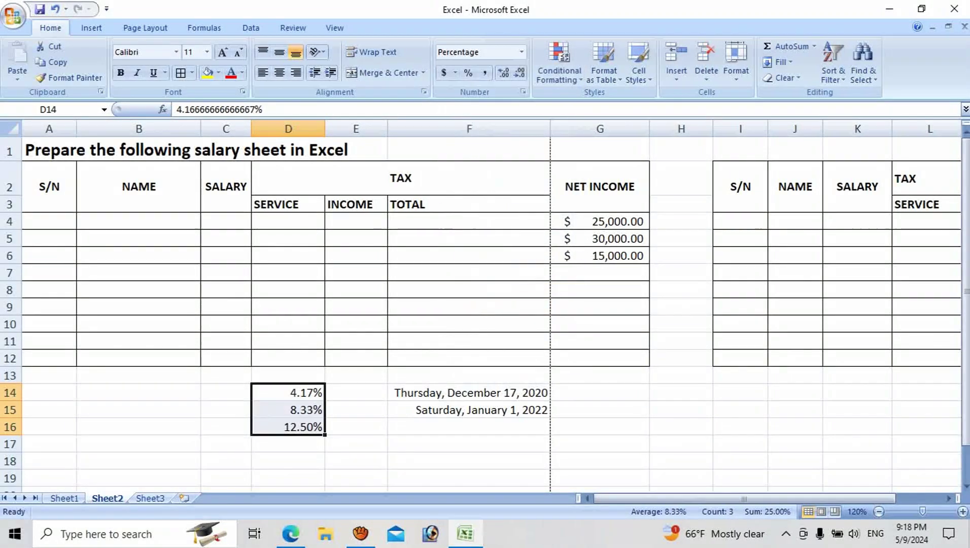
{"action": "left_click", "coordinate": [600, 272]}
{"action": "left_click_drag", "start_coordinate": [599, 222], "coordinate": [600, 256]}
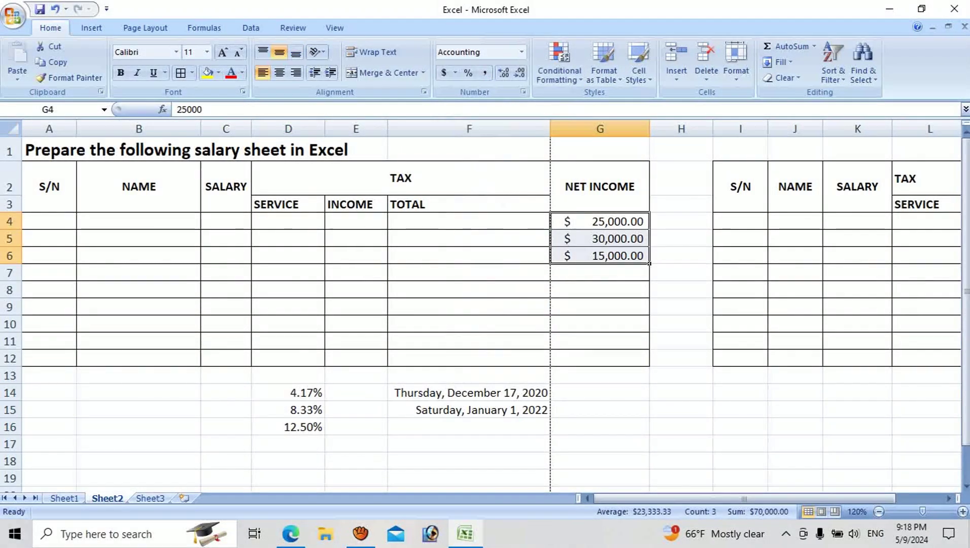
{"action": "left_click", "coordinate": [521, 52]}
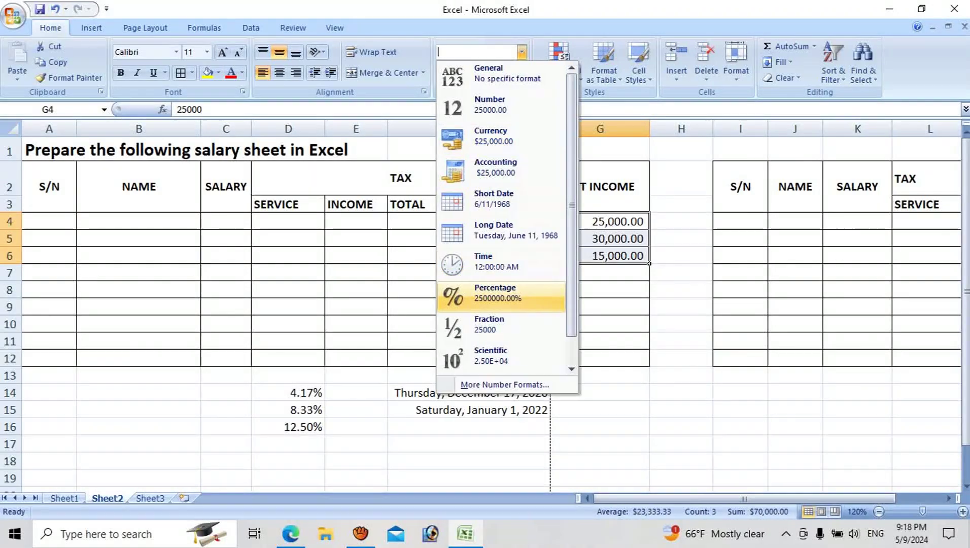
{"action": "left_click", "coordinate": [502, 300]}
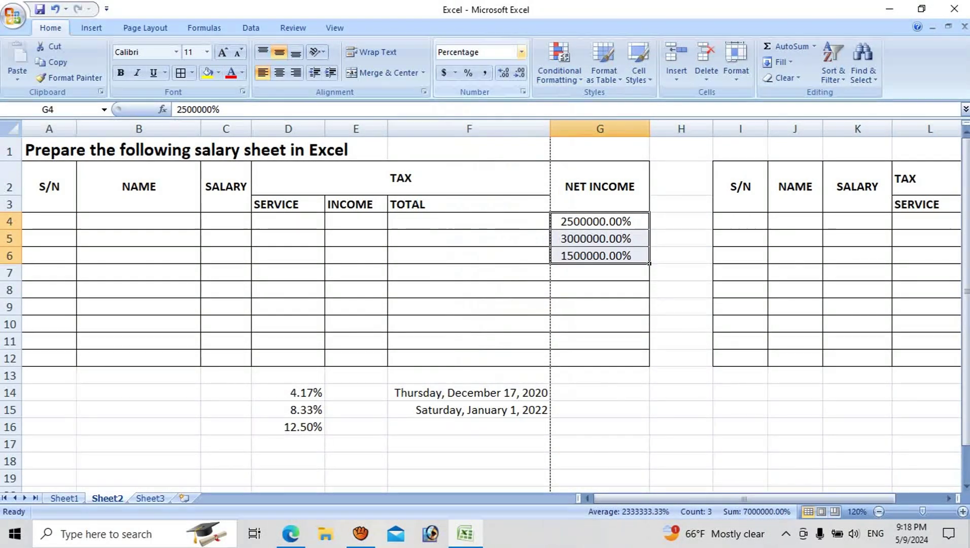
Switch G4:G6 to Text format, showing 25000, 30000 and 15000
{"action": "left_click", "coordinate": [521, 52]}
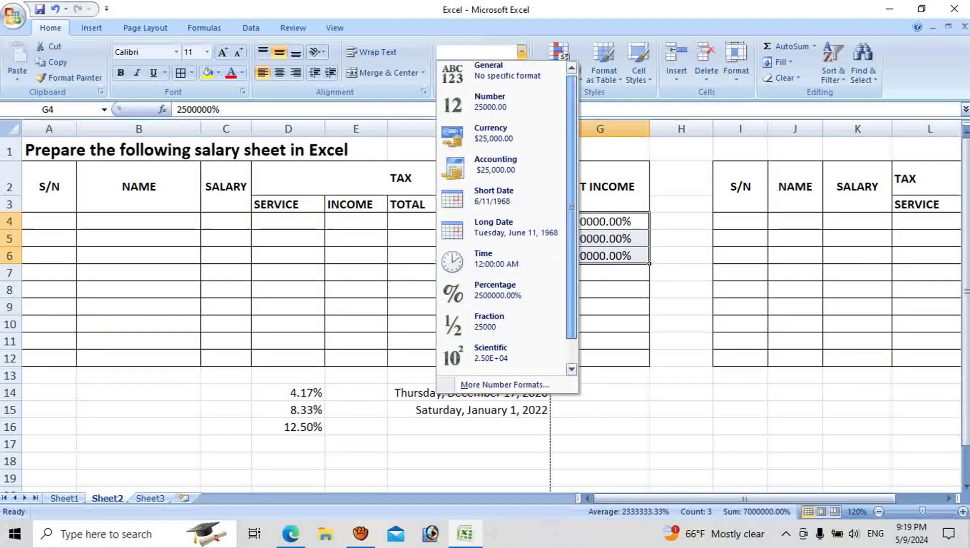
{"action": "scroll", "coordinate": [572, 228], "scroll_direction": "down", "scroll_amount": 1}
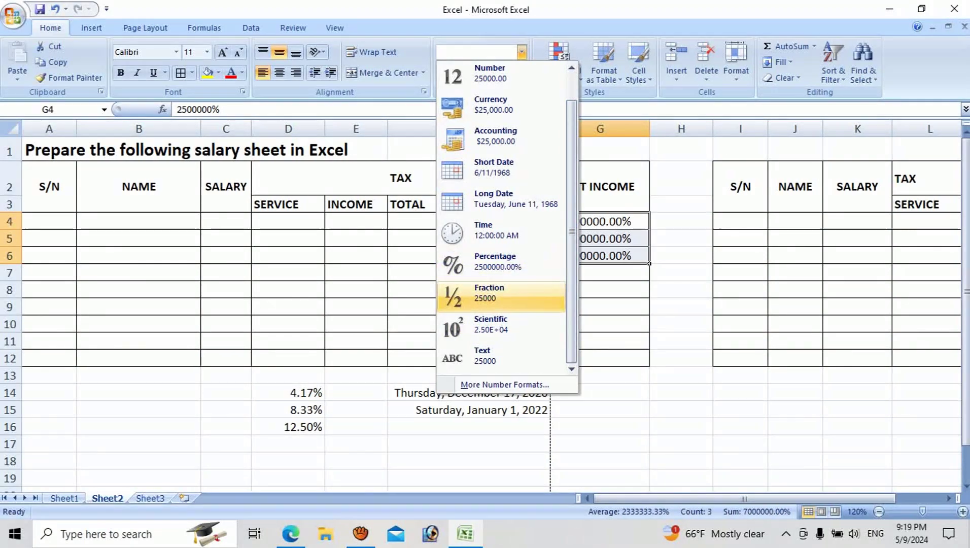
{"action": "left_click", "coordinate": [495, 355]}
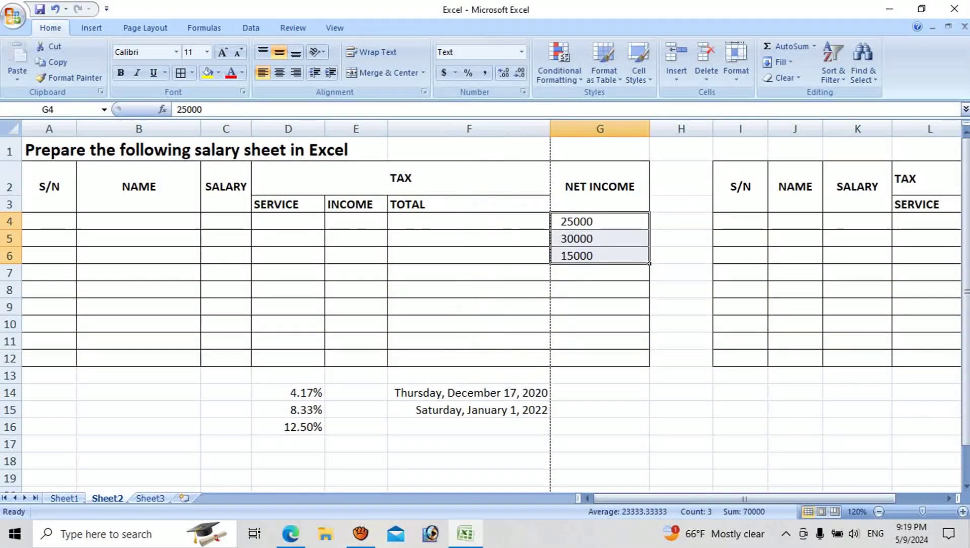
{"action": "left_click", "coordinate": [356, 238]}
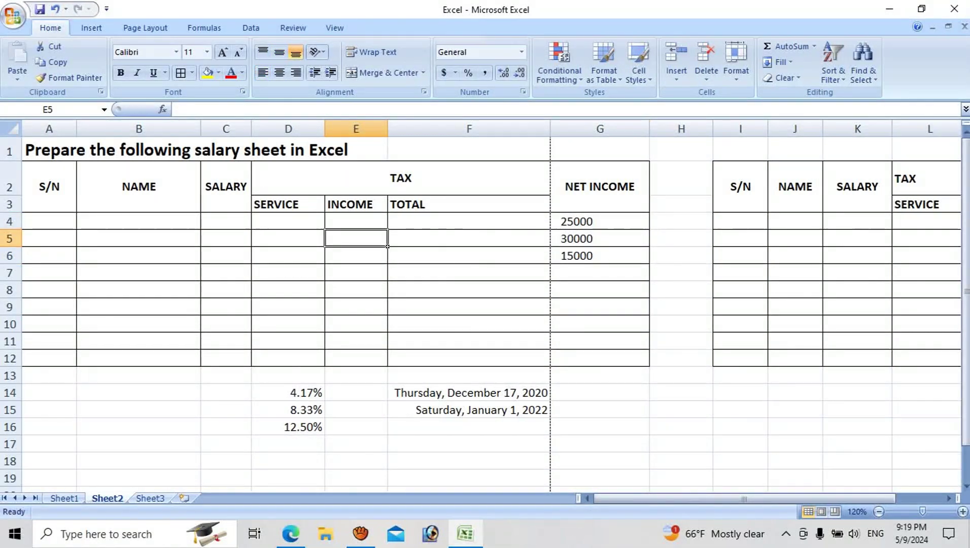
{"action": "type", "text": "1200"}
{"action": "key", "text": "Return"}
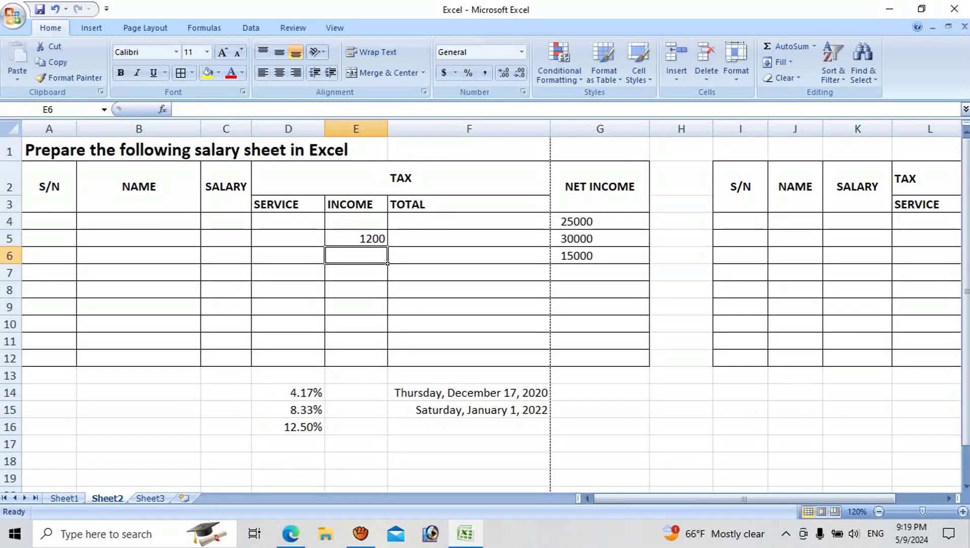
{"action": "type", "text": "152"}
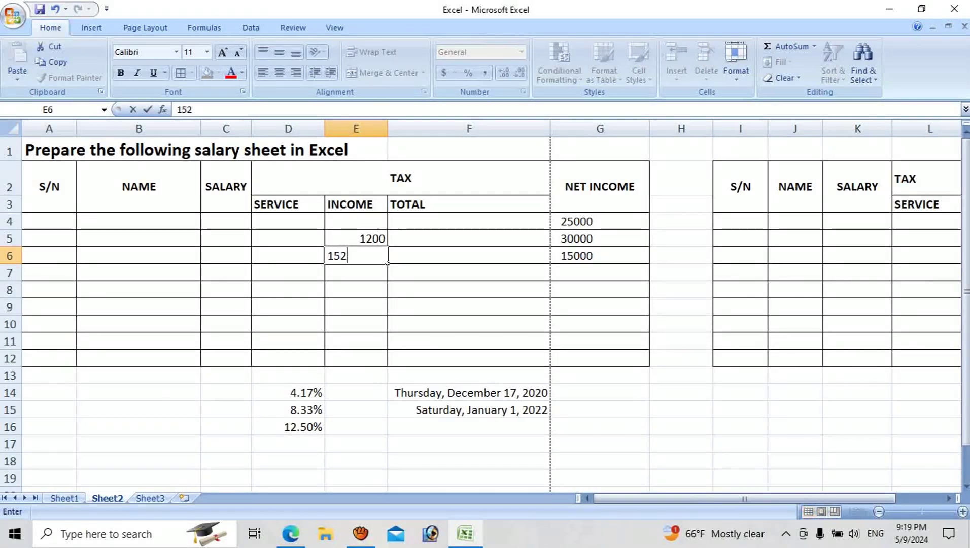
{"action": "type", "text": "0"}
{"action": "key", "text": "Return"}
{"action": "type", "text": "1253"}
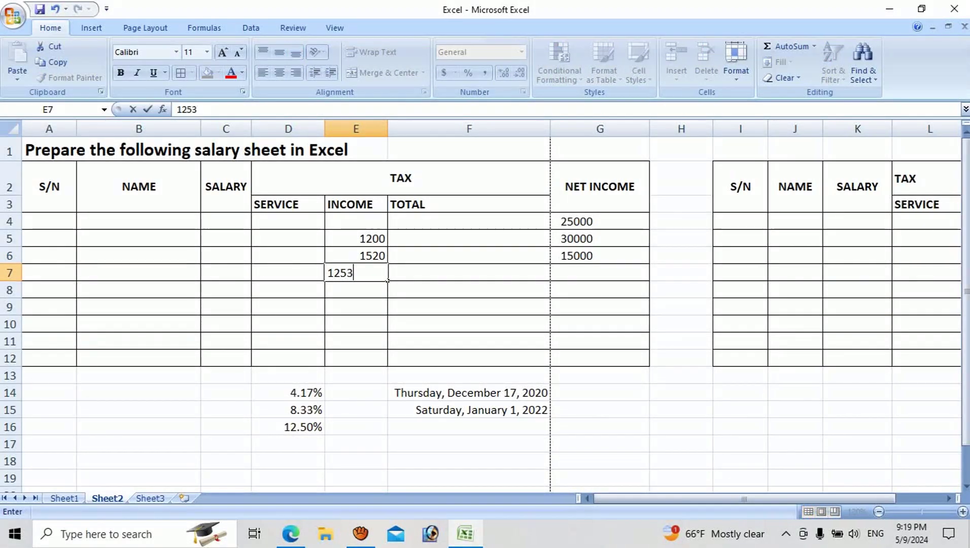
{"action": "key", "text": "Return"}
{"action": "type", "text": "23015"}
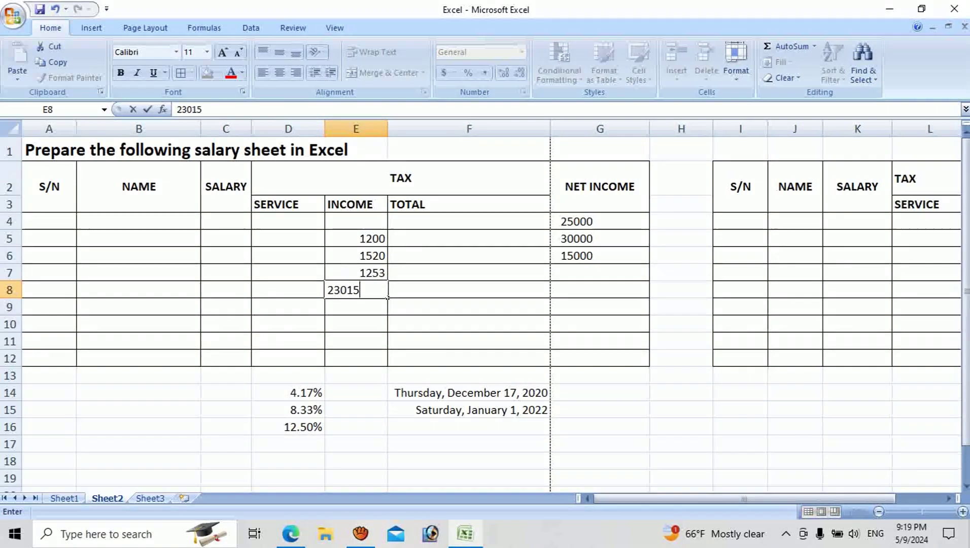
{"action": "key", "text": "Return"}
{"action": "left_click_drag", "start_coordinate": [357, 239], "coordinate": [356, 290]}
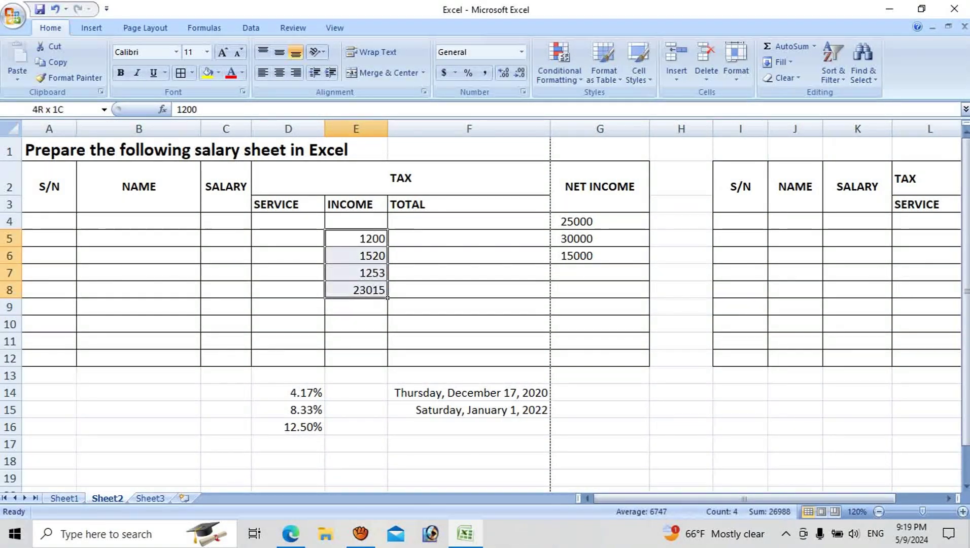
{"action": "left_click", "coordinate": [262, 72]}
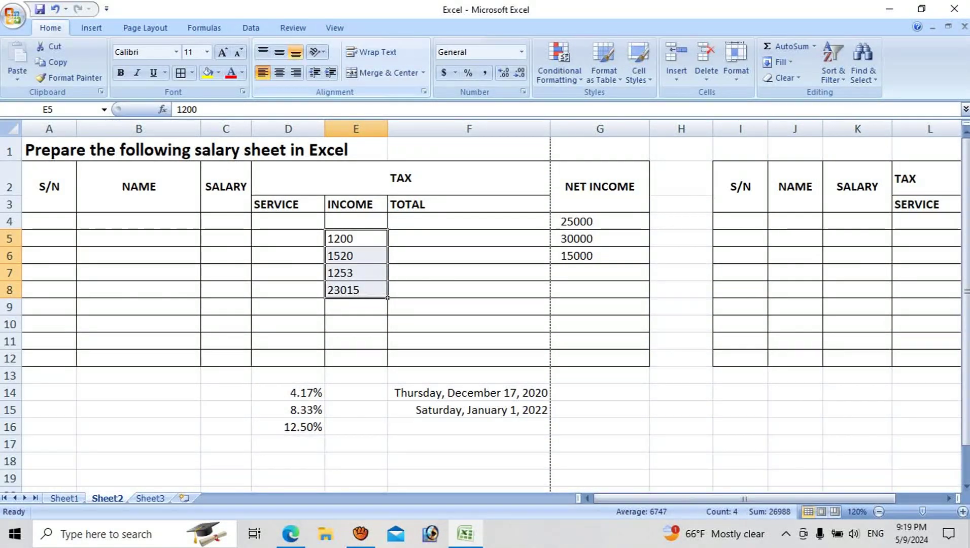
{"action": "left_click", "coordinate": [295, 72]}
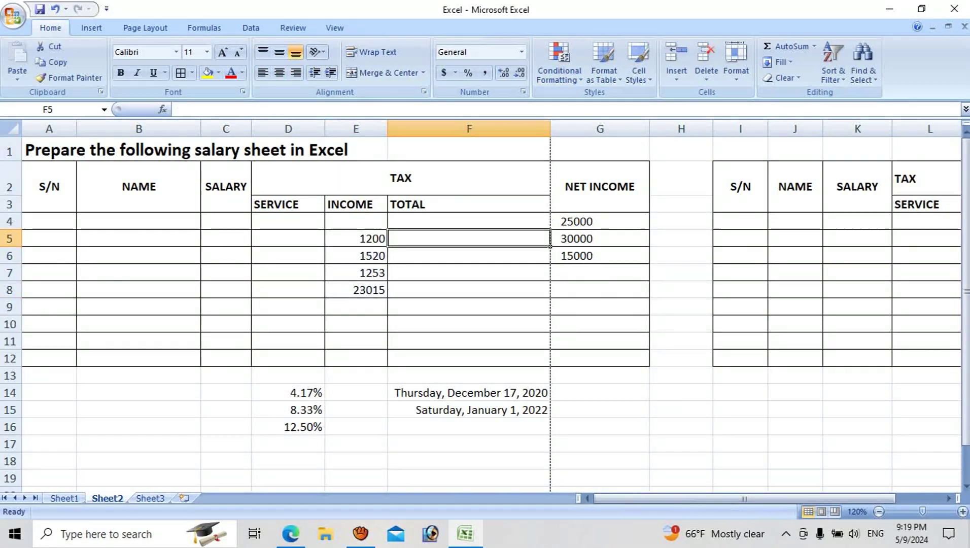
{"action": "left_click", "coordinate": [469, 239]}
{"action": "left_click", "coordinate": [288, 238]}
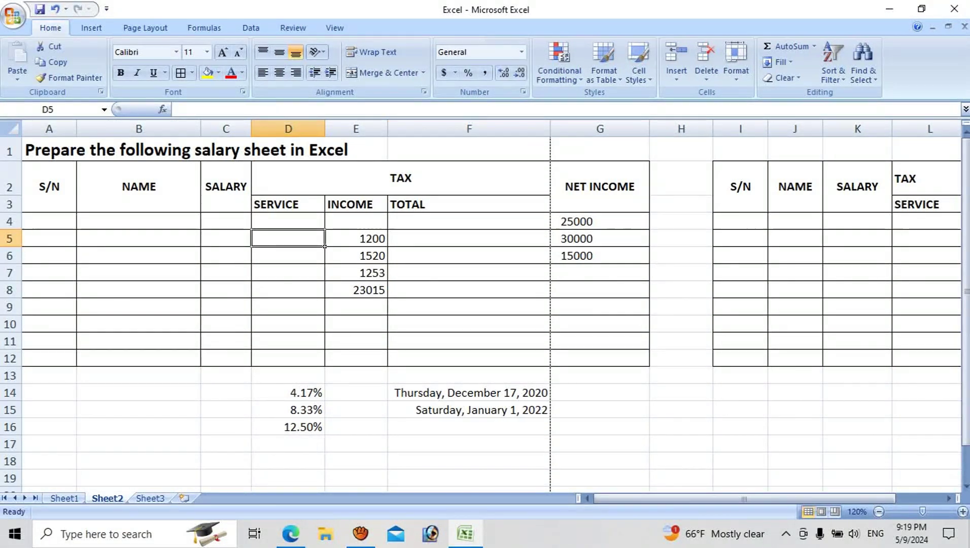
Apply Text format to D5:D8 under SERVICE and enter 1200 in D5
{"action": "left_click", "coordinate": [521, 52]}
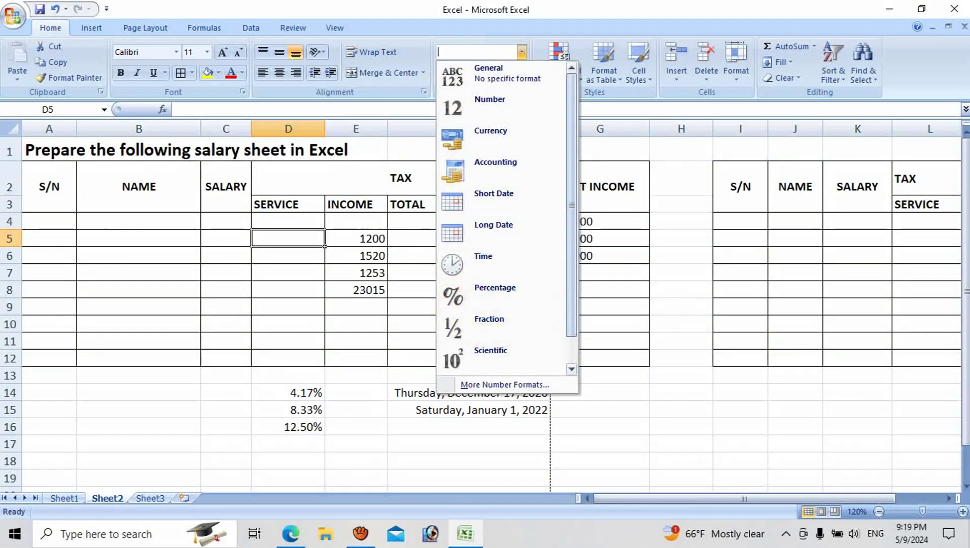
{"action": "scroll", "coordinate": [502, 356], "scroll_direction": "down", "scroll_amount": 1}
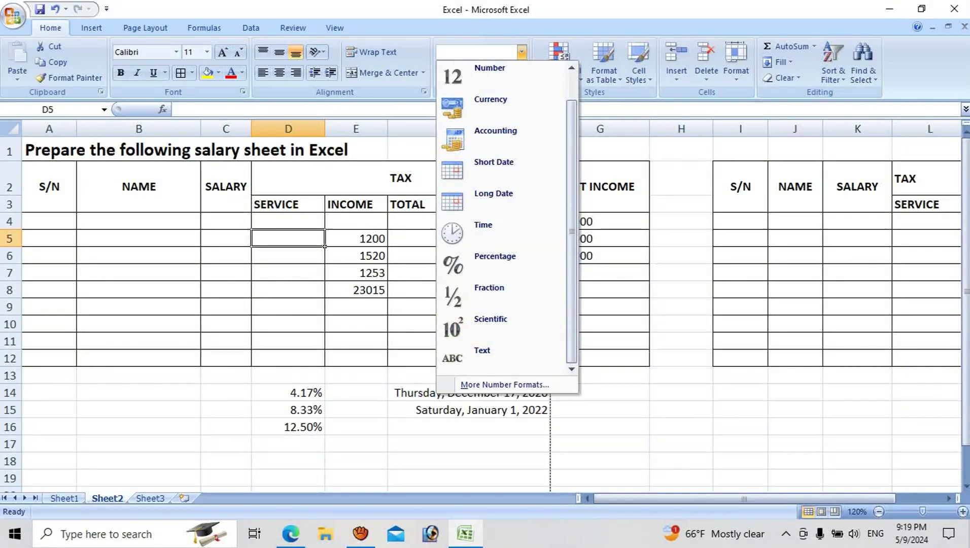
{"action": "left_click_drag", "start_coordinate": [288, 239], "coordinate": [288, 289]}
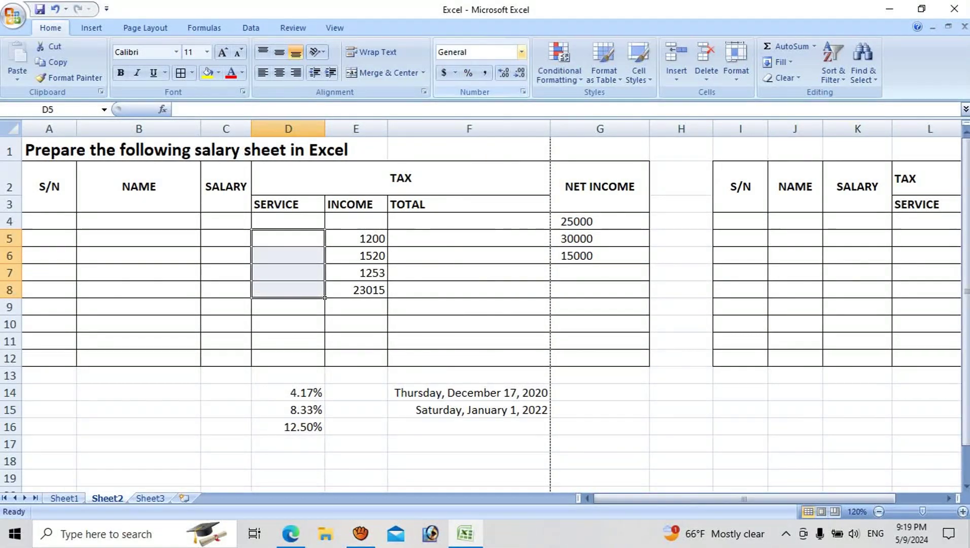
{"action": "left_click", "coordinate": [521, 52]}
{"action": "left_click", "coordinate": [572, 369]}
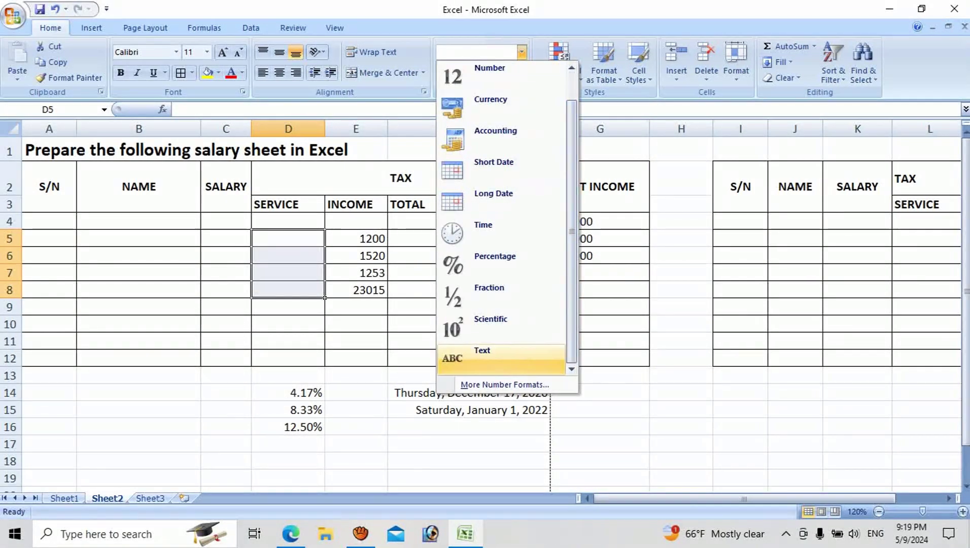
{"action": "left_click", "coordinate": [487, 358]}
{"action": "left_click", "coordinate": [288, 239]}
{"action": "type", "text": "1"}
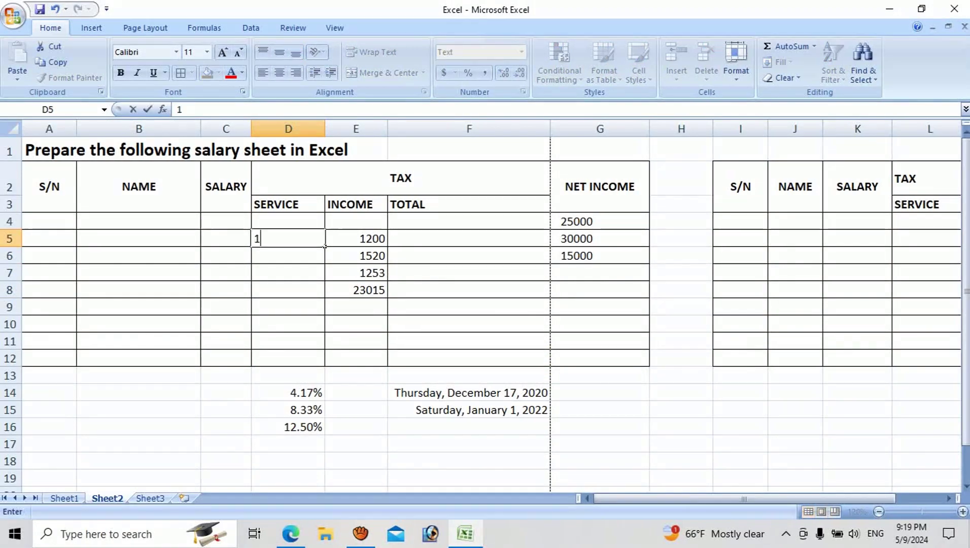
{"action": "type", "text": "200"}
{"action": "key", "text": "Return"}
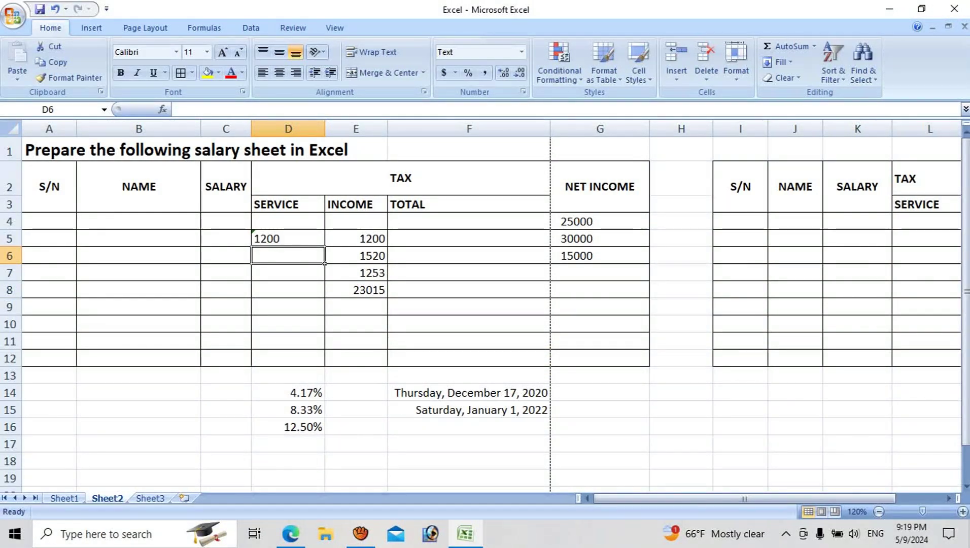
{"action": "left_click", "coordinate": [287, 238]}
Enter 1200 in cell C6 under SALARY
{"action": "left_click", "coordinate": [139, 255]}
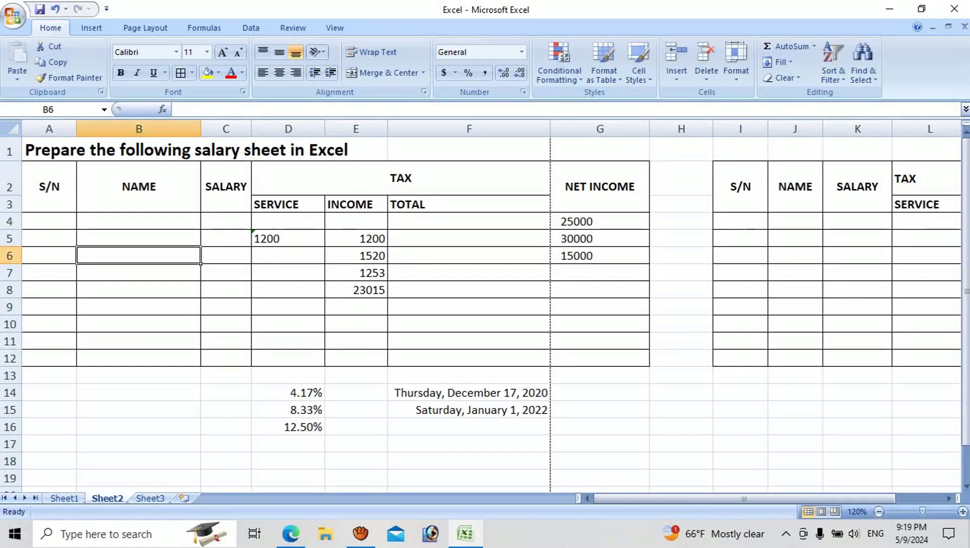
{"action": "left_click", "coordinate": [225, 255]}
{"action": "type", "text": "12"}
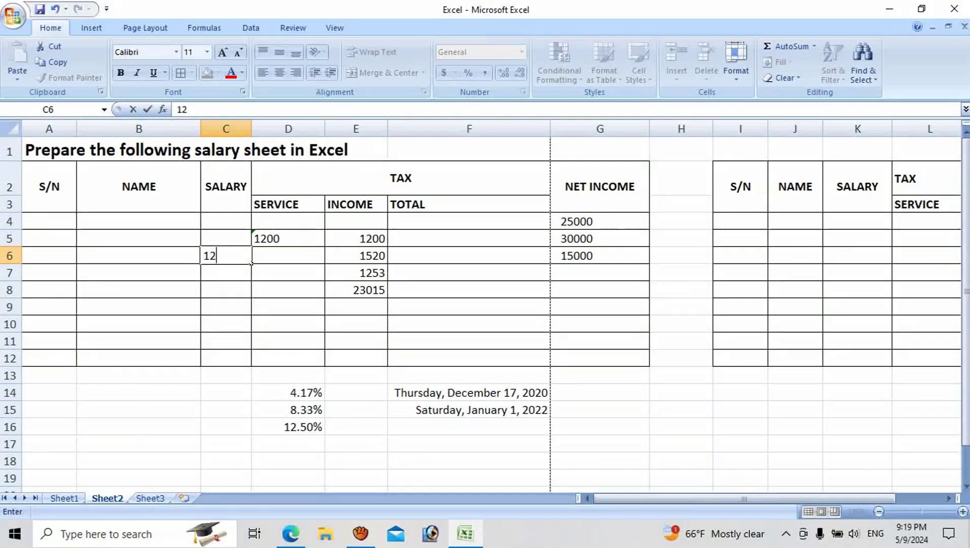
{"action": "type", "text": "00"}
{"action": "key", "text": "Return"}
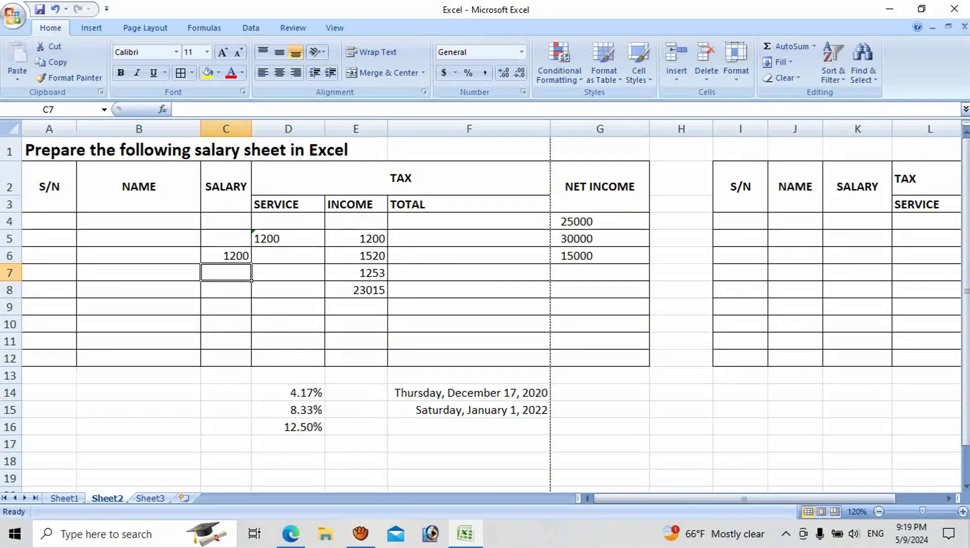
{"action": "key", "text": "Up"}
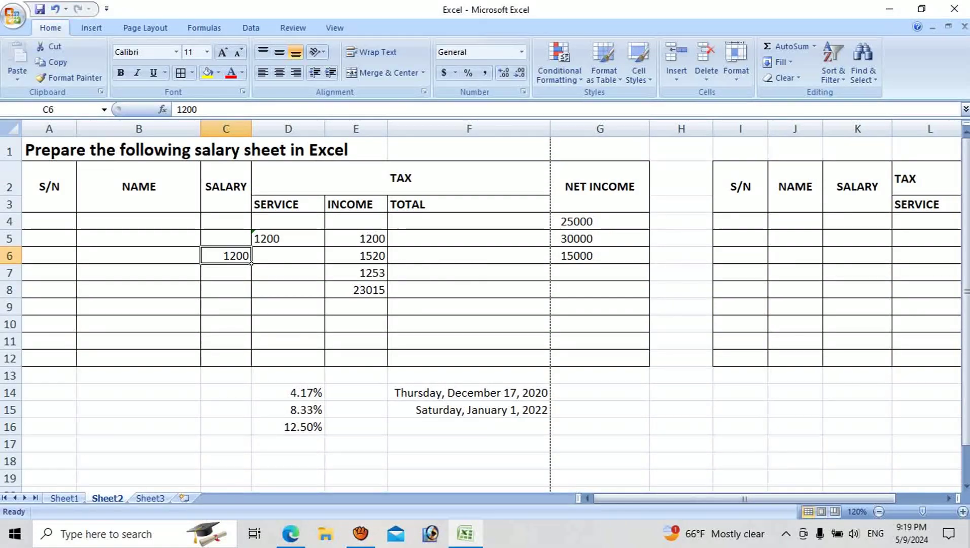
Enter 1050, 125 and 1250 in D6:D8, and 1250 in D9
{"action": "left_click", "coordinate": [288, 256]}
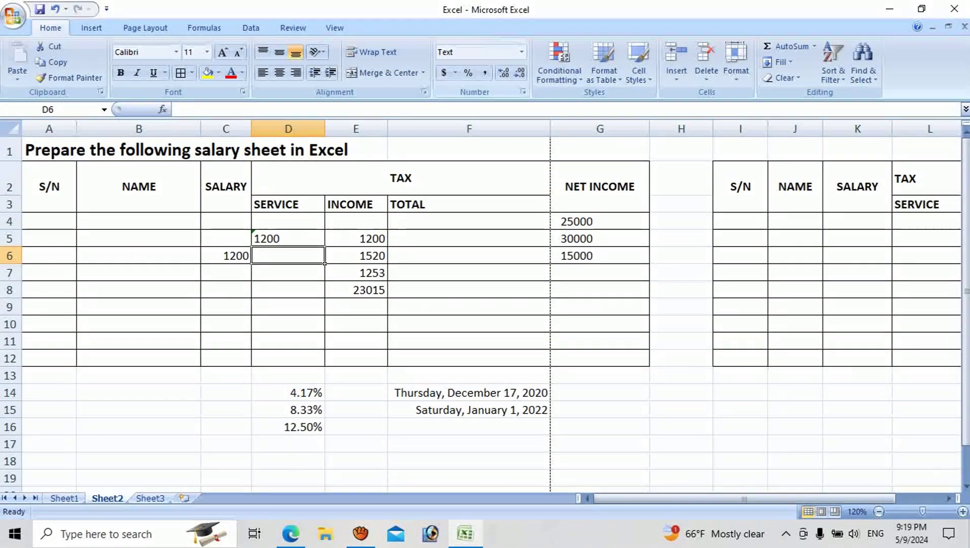
{"action": "type", "text": "1050"}
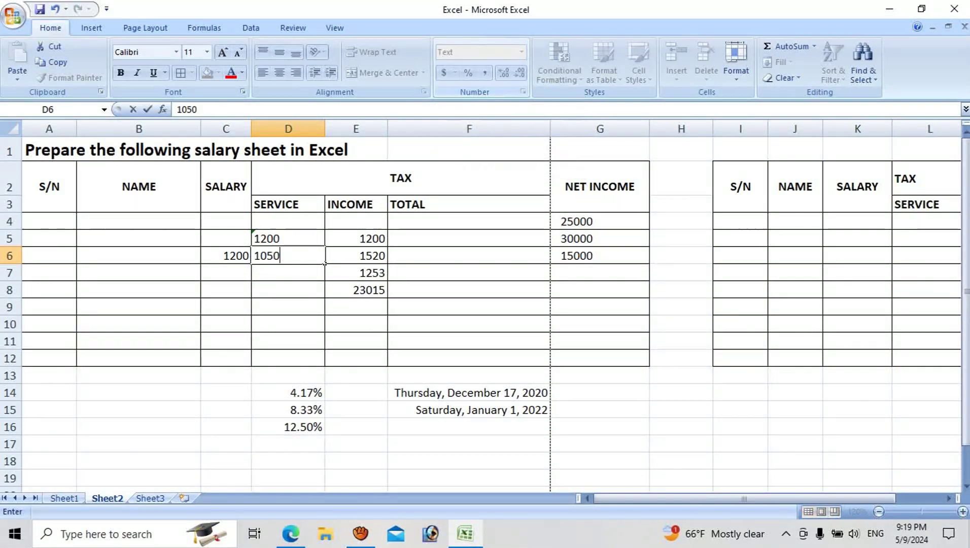
{"action": "key", "text": "Return"}
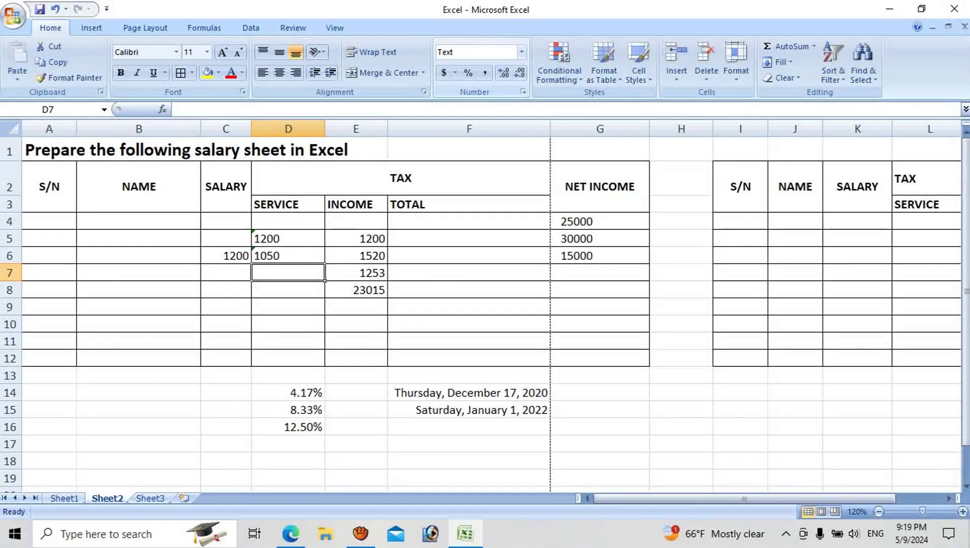
{"action": "type", "text": "125"}
{"action": "key", "text": "Return"}
{"action": "type", "text": "1250"}
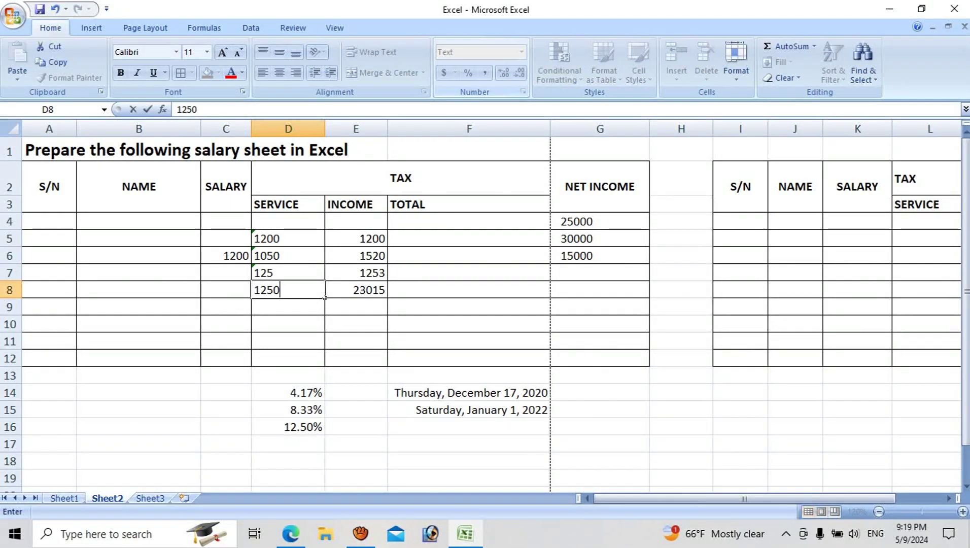
{"action": "key", "text": "Return"}
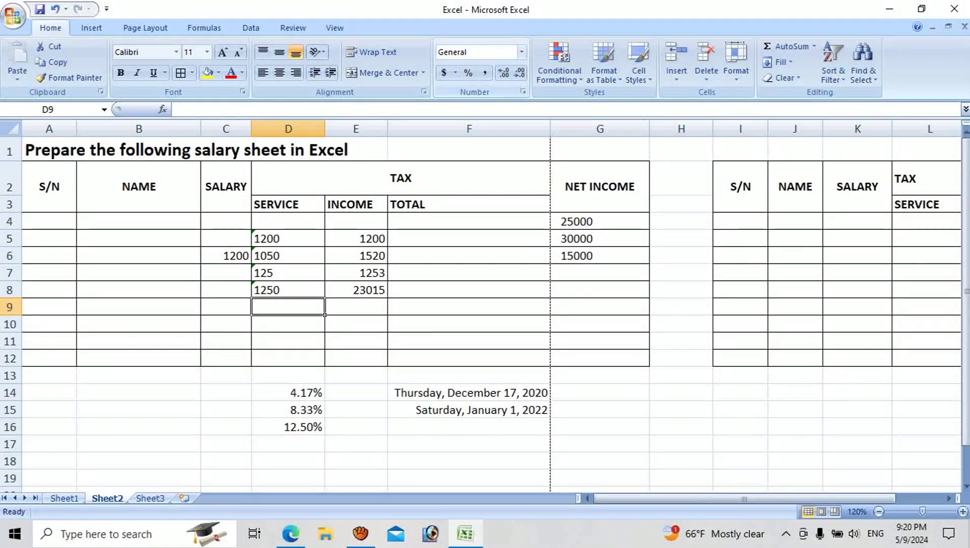
{"action": "type", "text": "1250"}
{"action": "key", "text": "Return"}
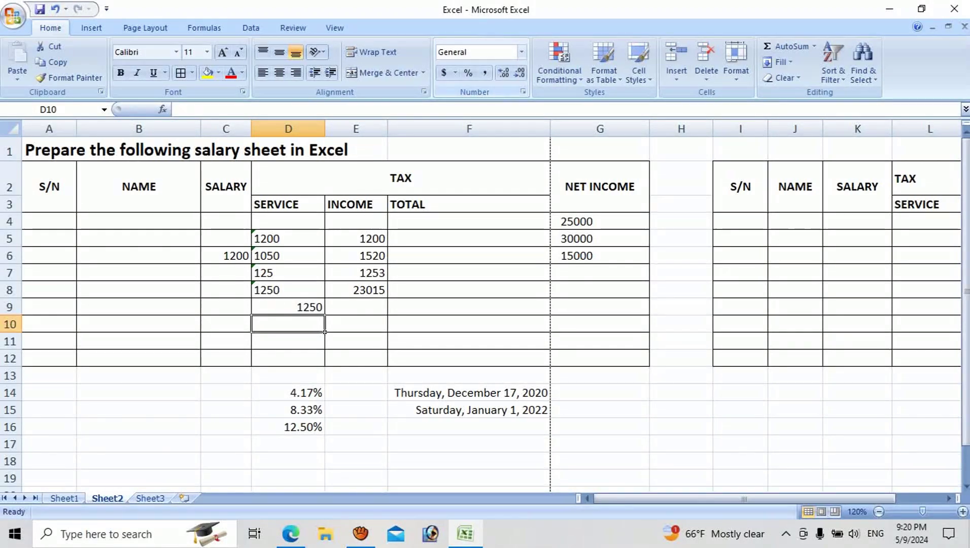
Look over the Number Format list and close it, leaving formats unchanged
{"action": "left_click", "coordinate": [521, 51]}
{"action": "scroll", "coordinate": [507, 218], "scroll_direction": "down", "scroll_amount": 1}
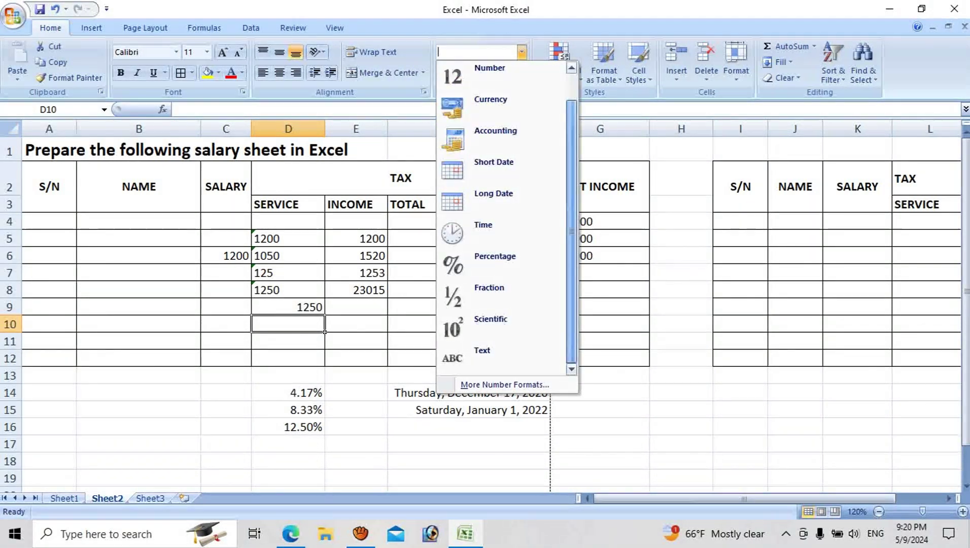
{"action": "scroll", "coordinate": [507, 218], "scroll_direction": "up", "scroll_amount": 1}
{"action": "key", "text": "Escape"}
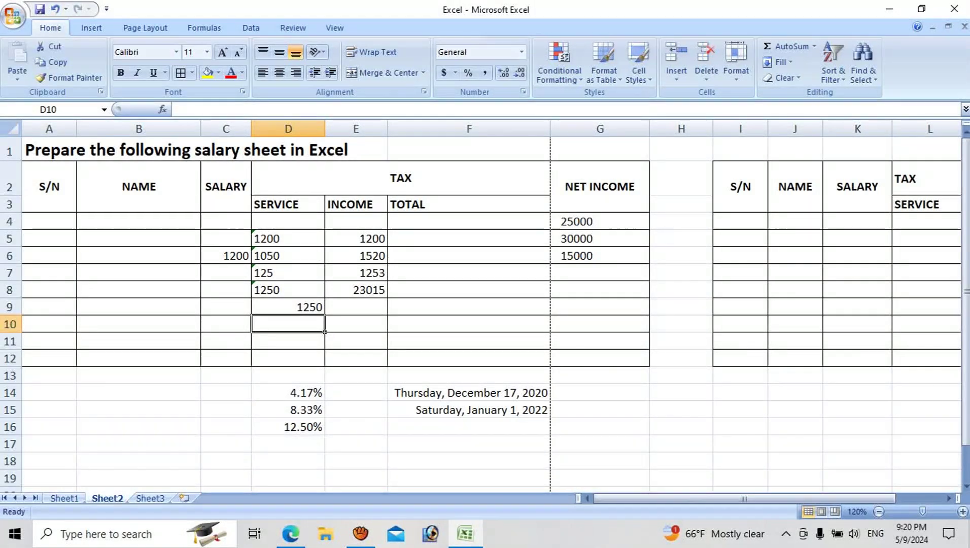
On Sheet3's Nepal Telecome bill table, apply Wrap Text to the CURRENT CALL heading in C5
{"action": "key", "text": "ctrl+Page_Down"}
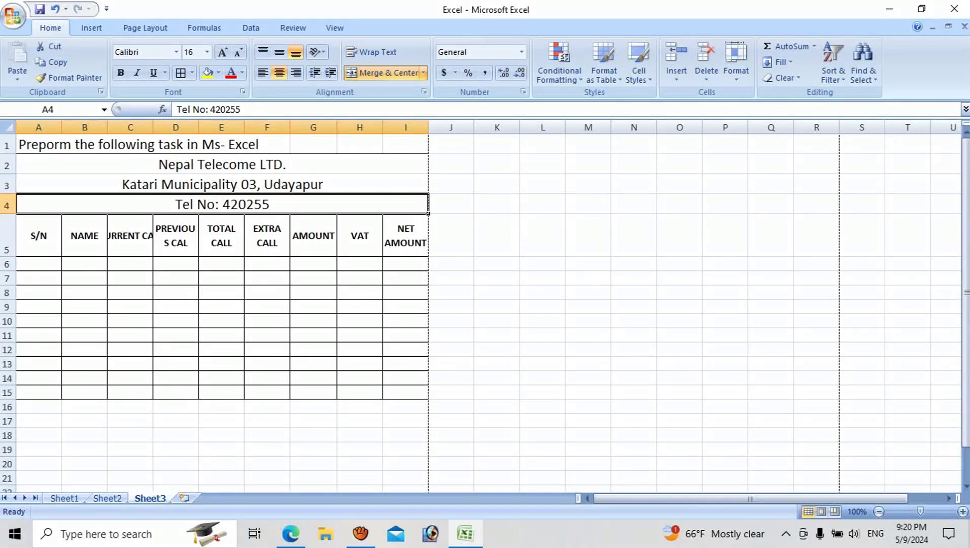
{"action": "left_click", "coordinate": [130, 235]}
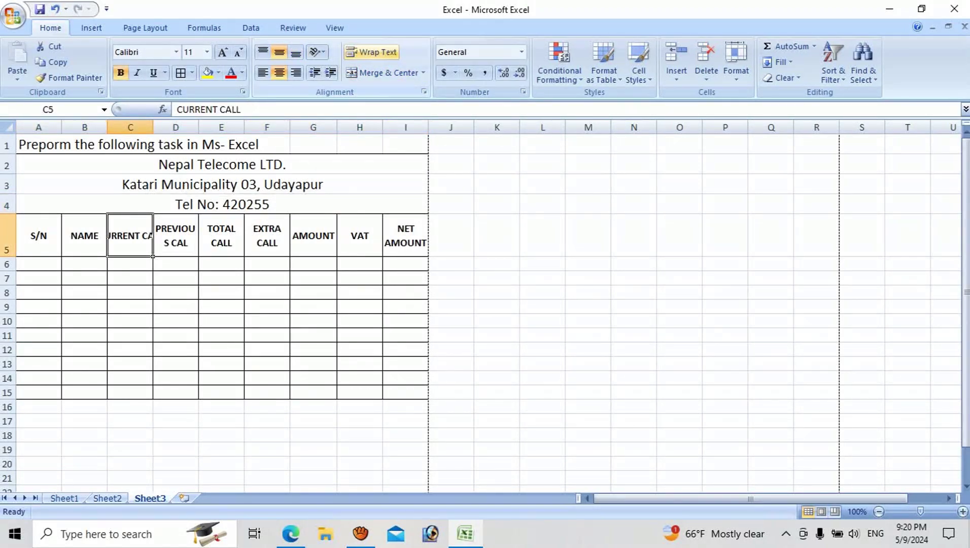
{"action": "left_click", "coordinate": [371, 52]}
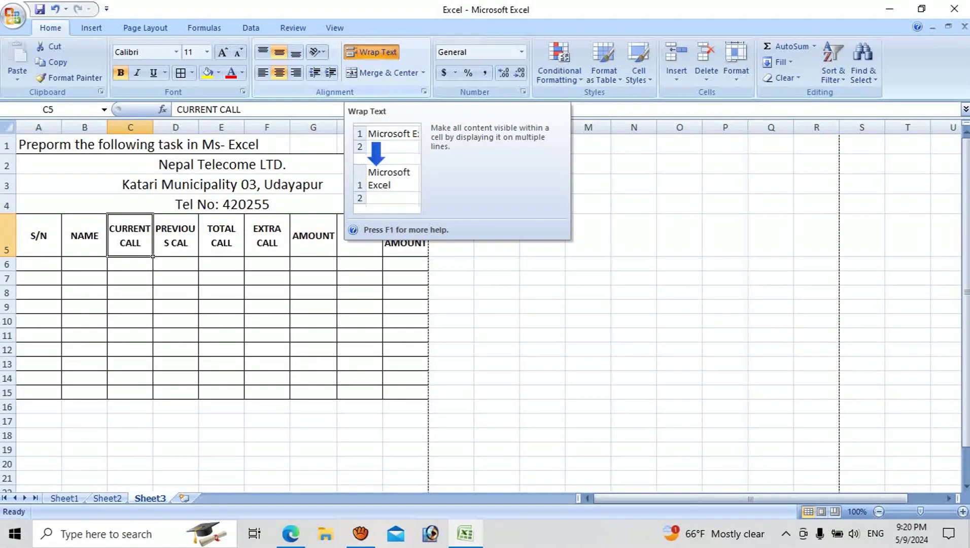